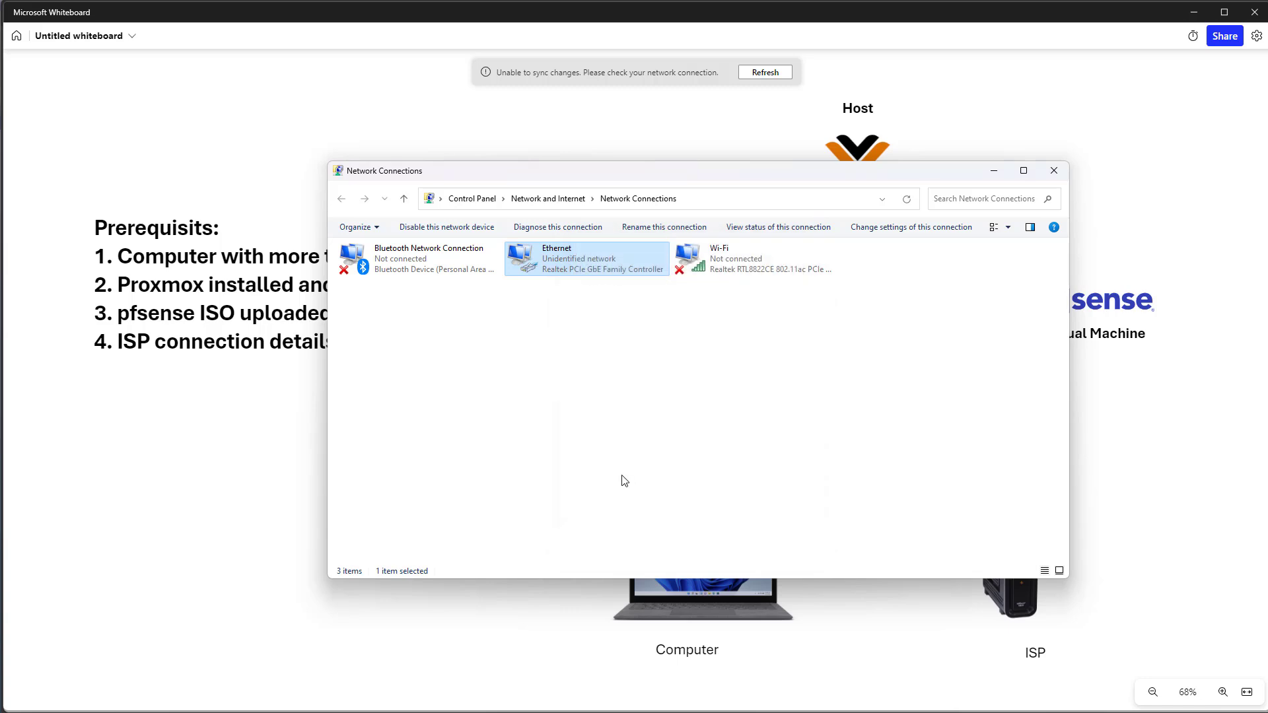
- Launch Terminal and ping the Proxmox host at 192.168.100.2 to confirm 0% loss
{"action": "left_click", "coordinate": [616, 480]}
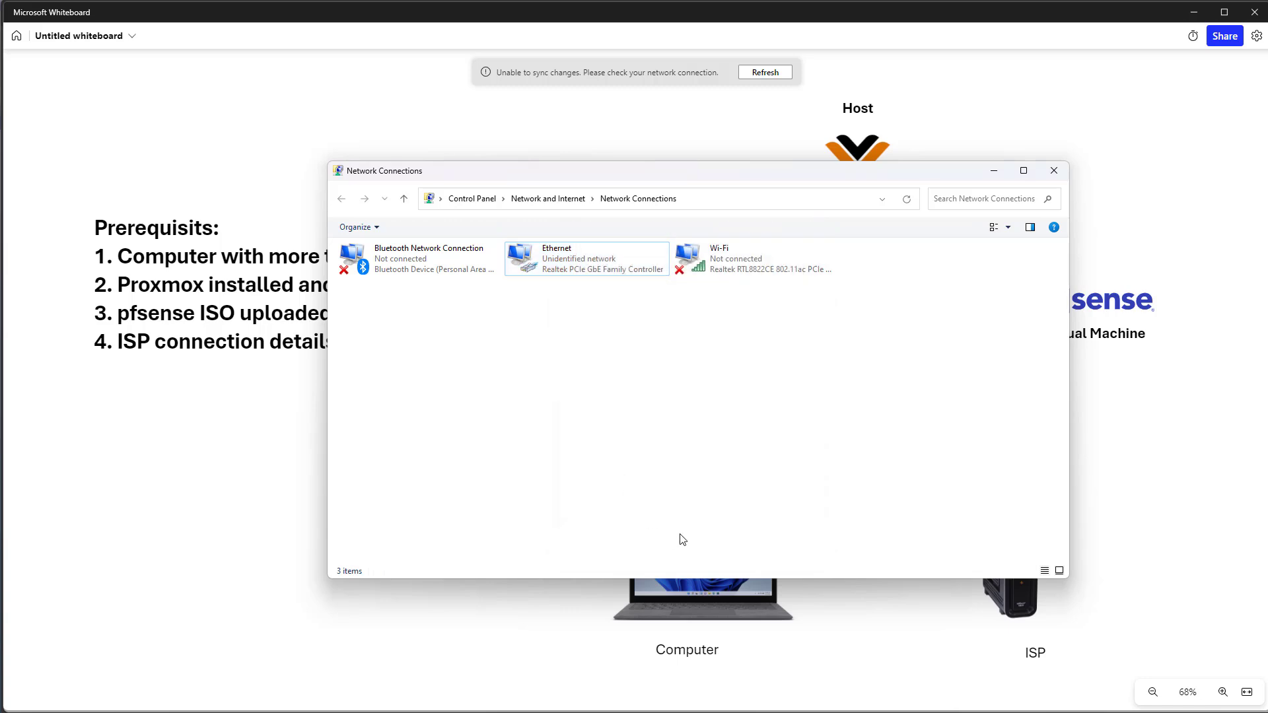
{"action": "key", "text": "super"}
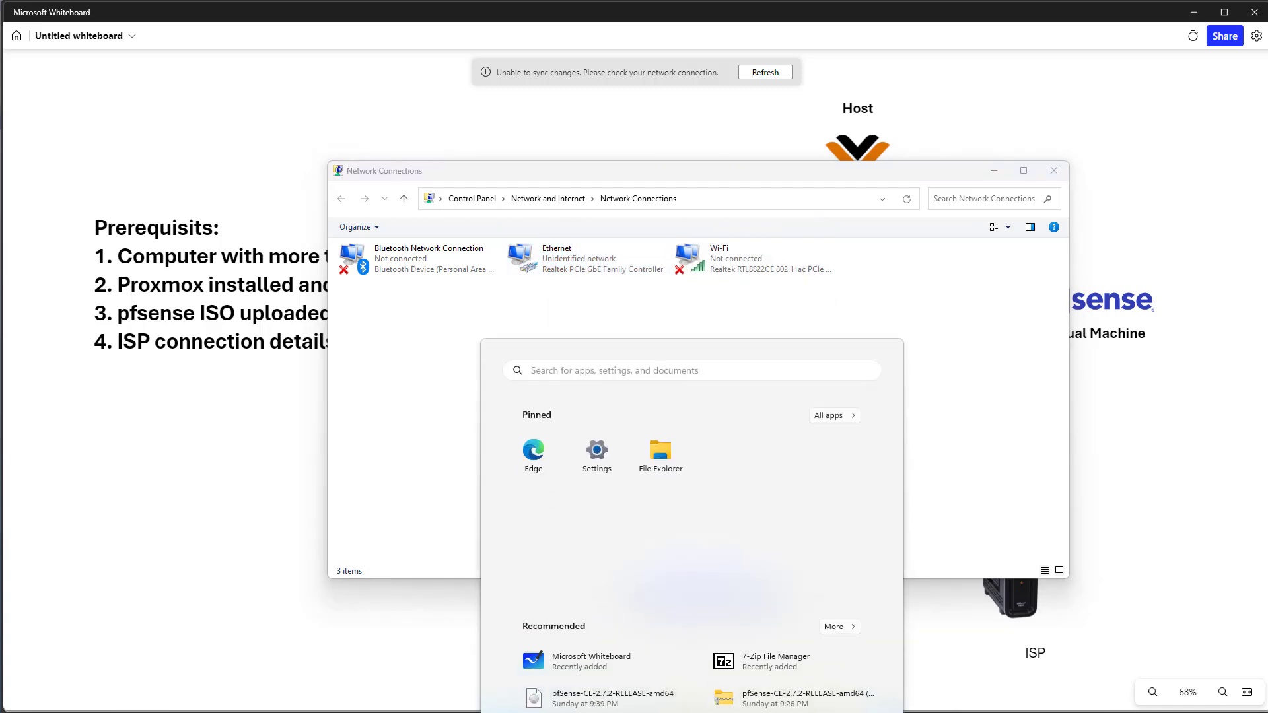
{"action": "type", "text": "er"}
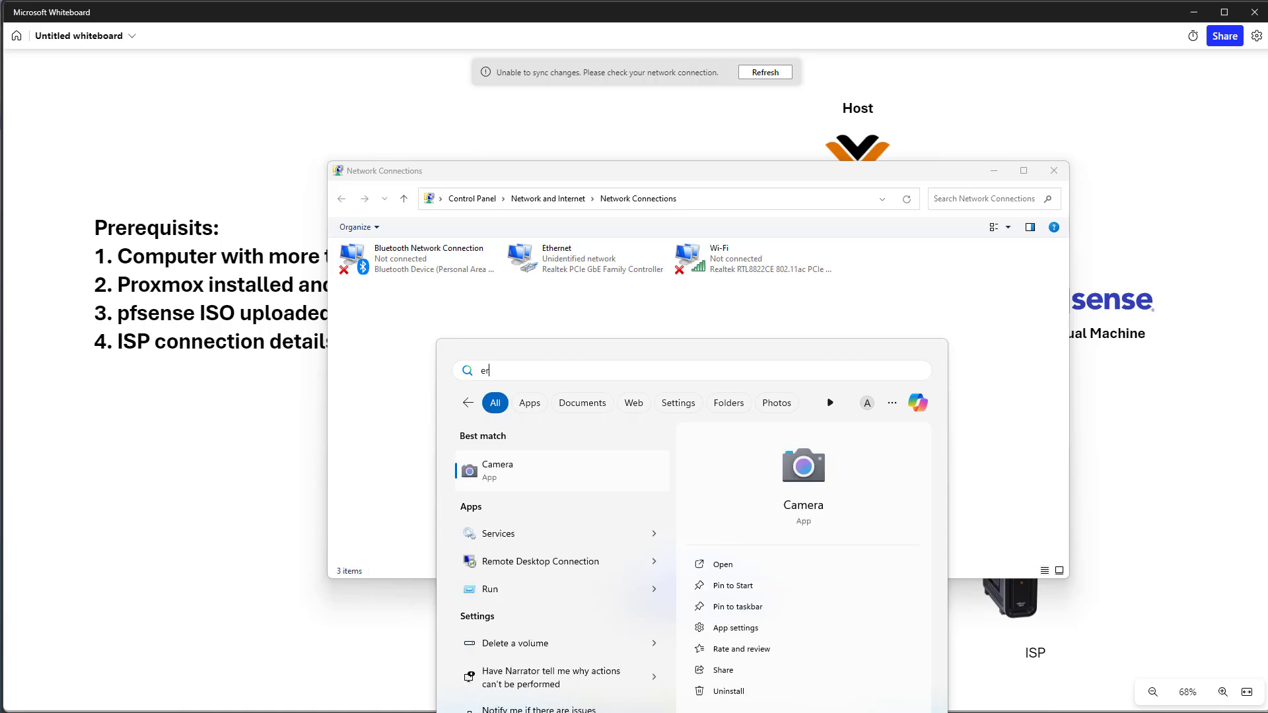
{"action": "key", "text": "BackSpace"}
{"action": "key", "text": "BackSpace"}
{"action": "type", "text": "termi"}
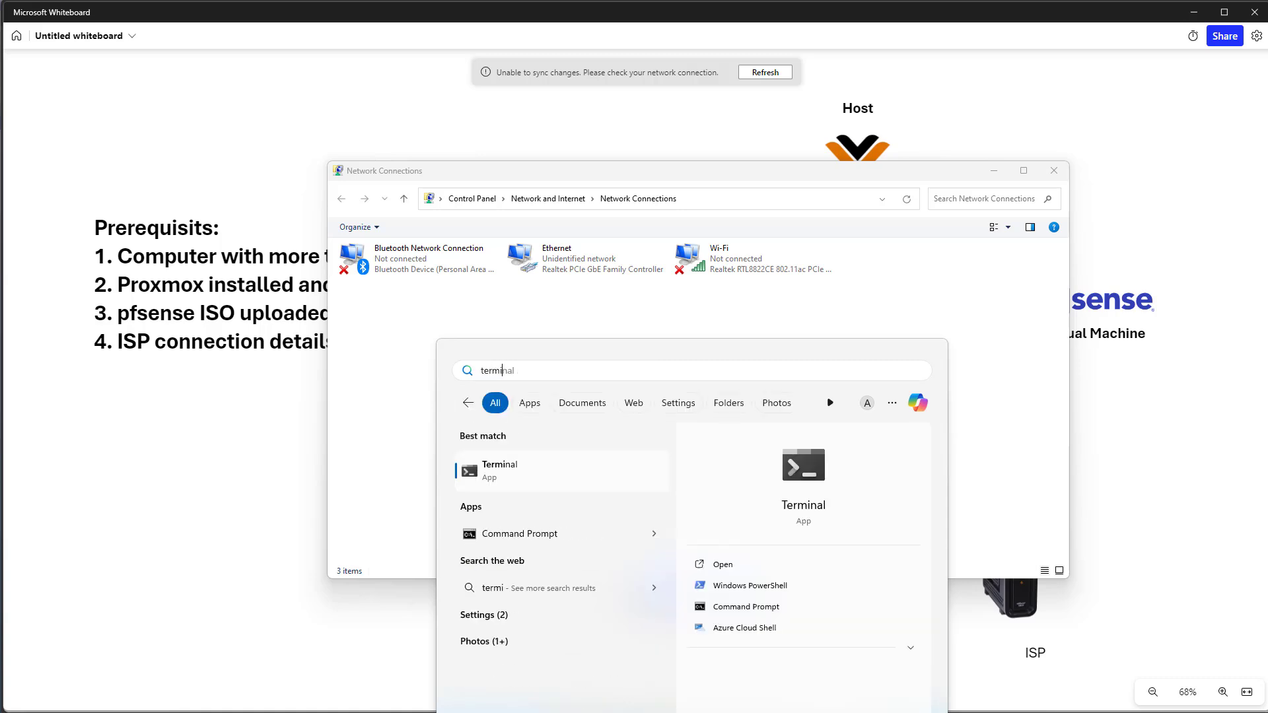
{"action": "key", "text": "Return"}
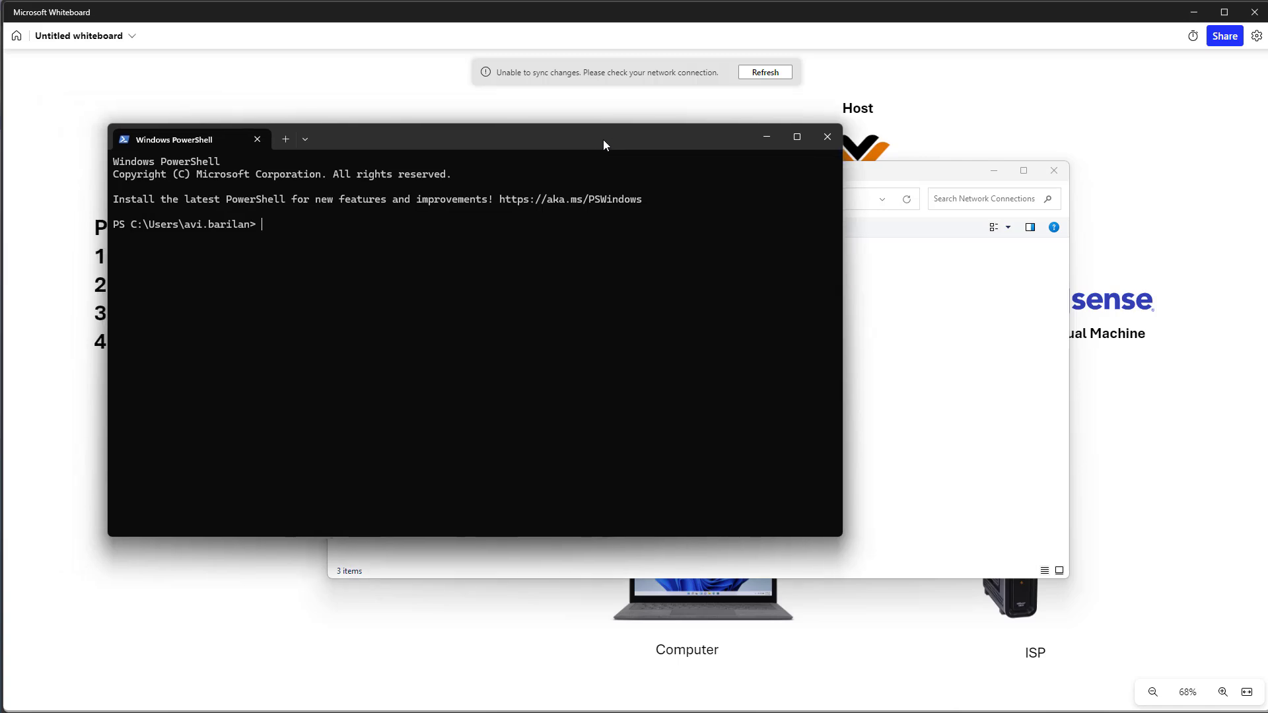
{"action": "type", "text": "ping 192.168.100.2"}
{"action": "key", "text": "Return"}
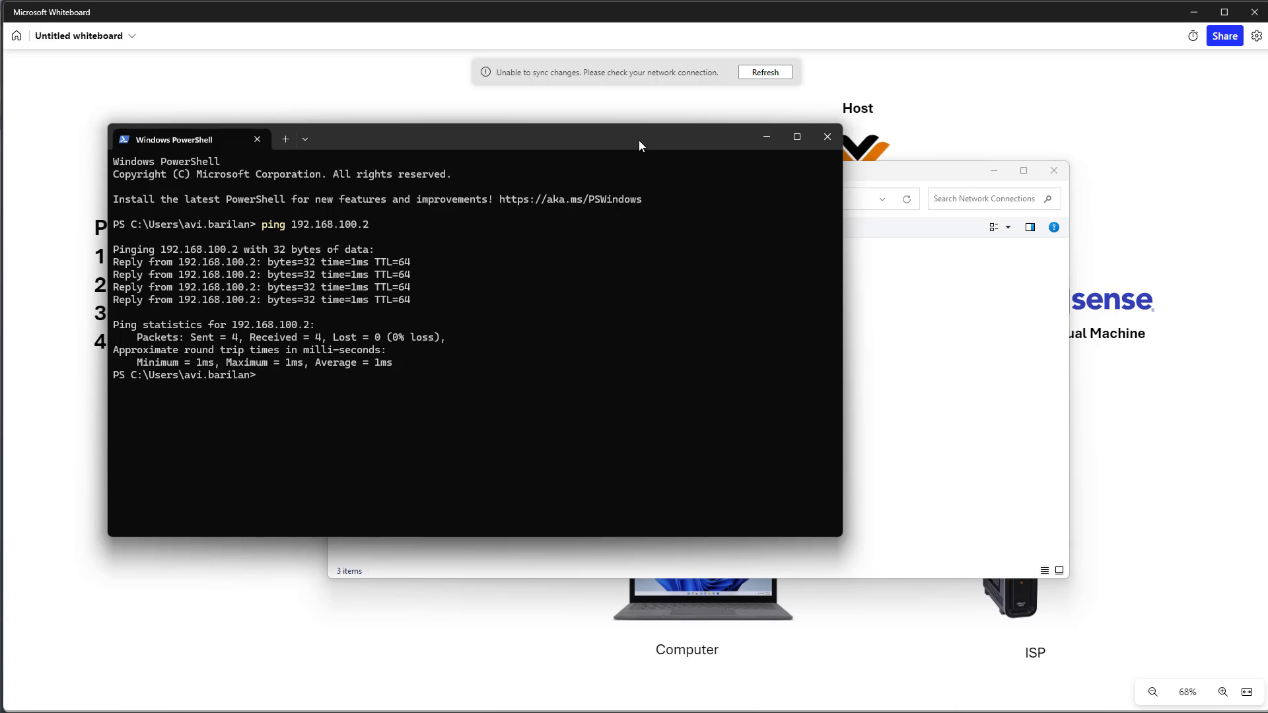
- Minimize PowerShell, Network Connections and the whiteboard to reveal the browser
{"action": "left_click", "coordinate": [769, 137]}
{"action": "left_click", "coordinate": [993, 171]}
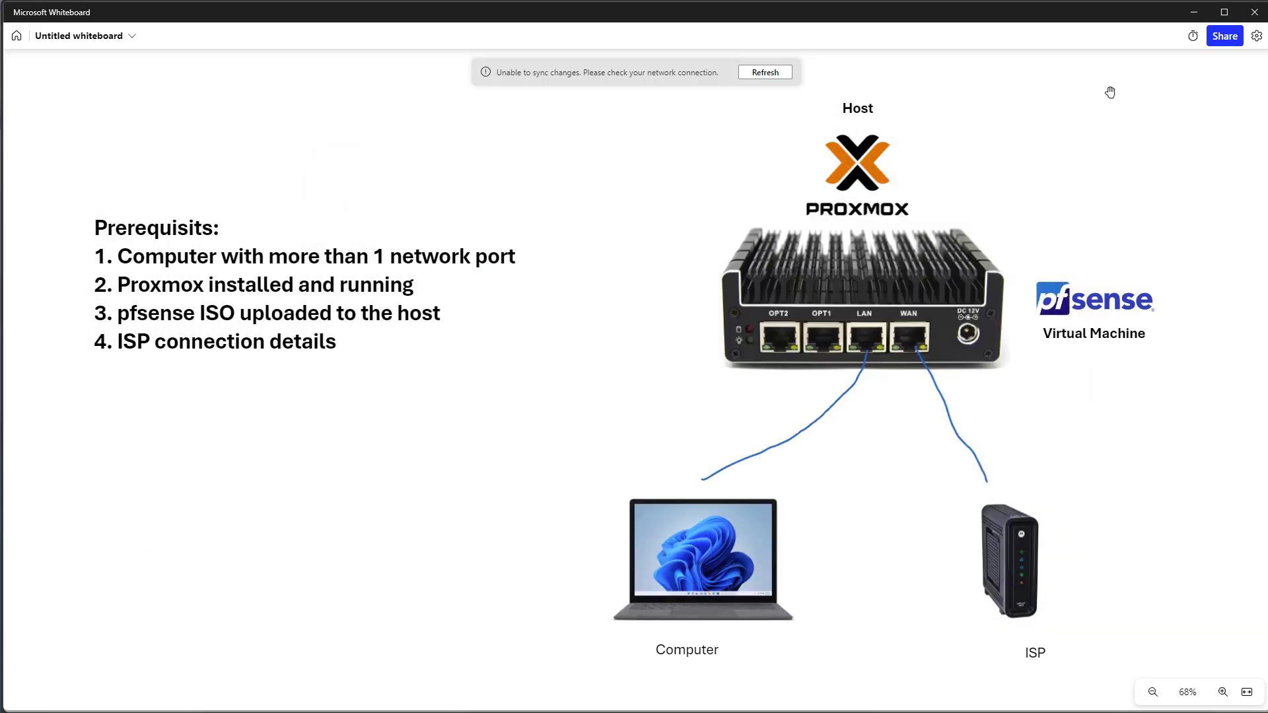
{"action": "left_click", "coordinate": [1193, 12]}
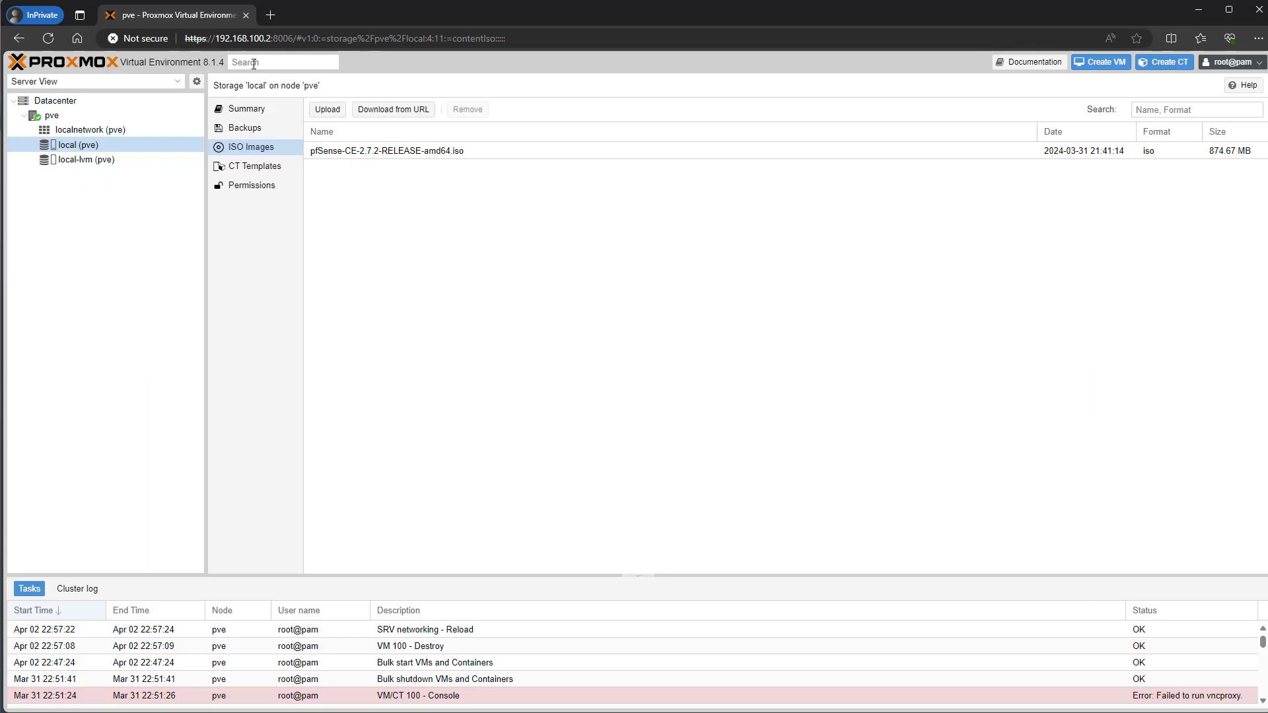
{"action": "left_click", "coordinate": [271, 15]}
{"action": "left_click", "coordinate": [244, 14]}
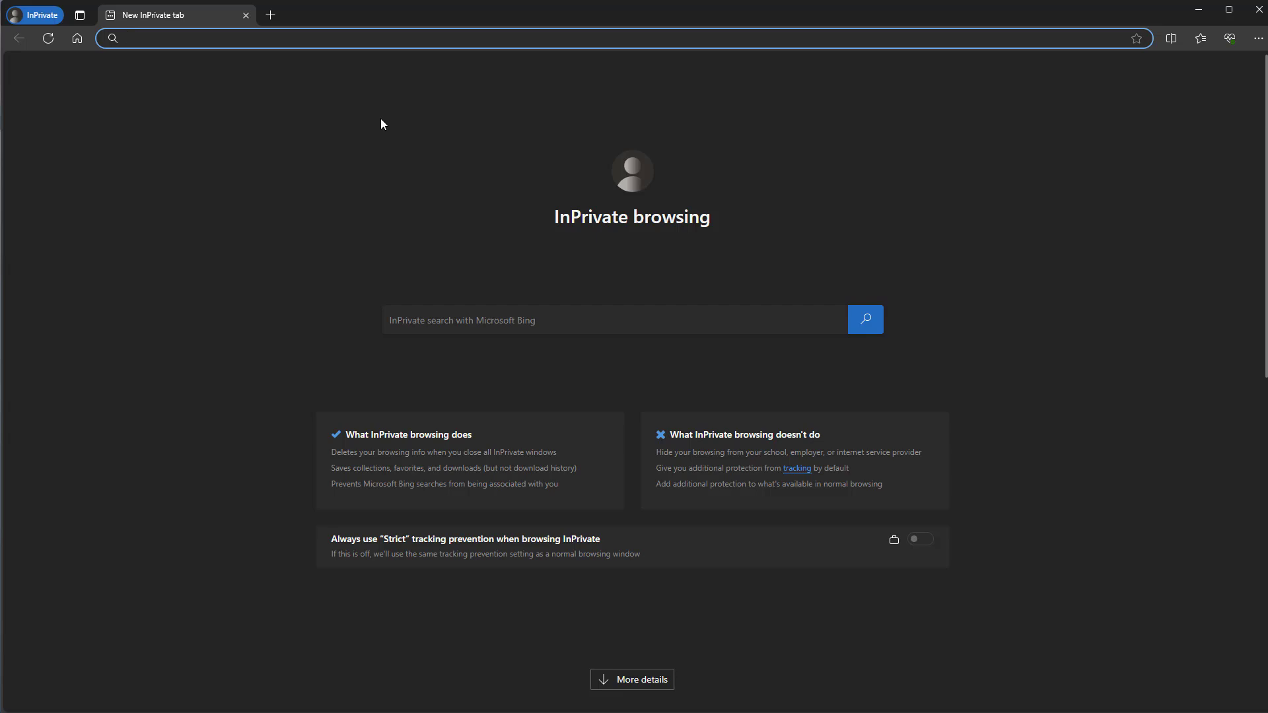
{"action": "type", "text": "https://192.168.100.2:8006"}
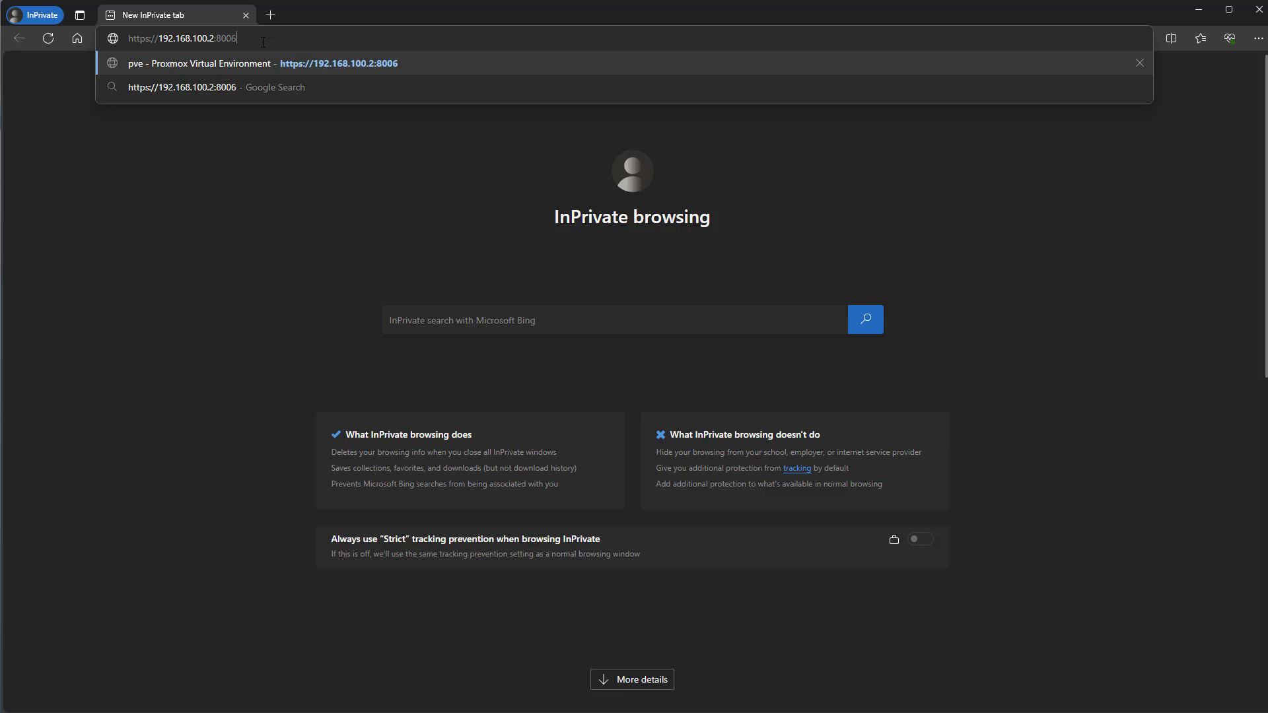
{"action": "key", "text": "Return"}
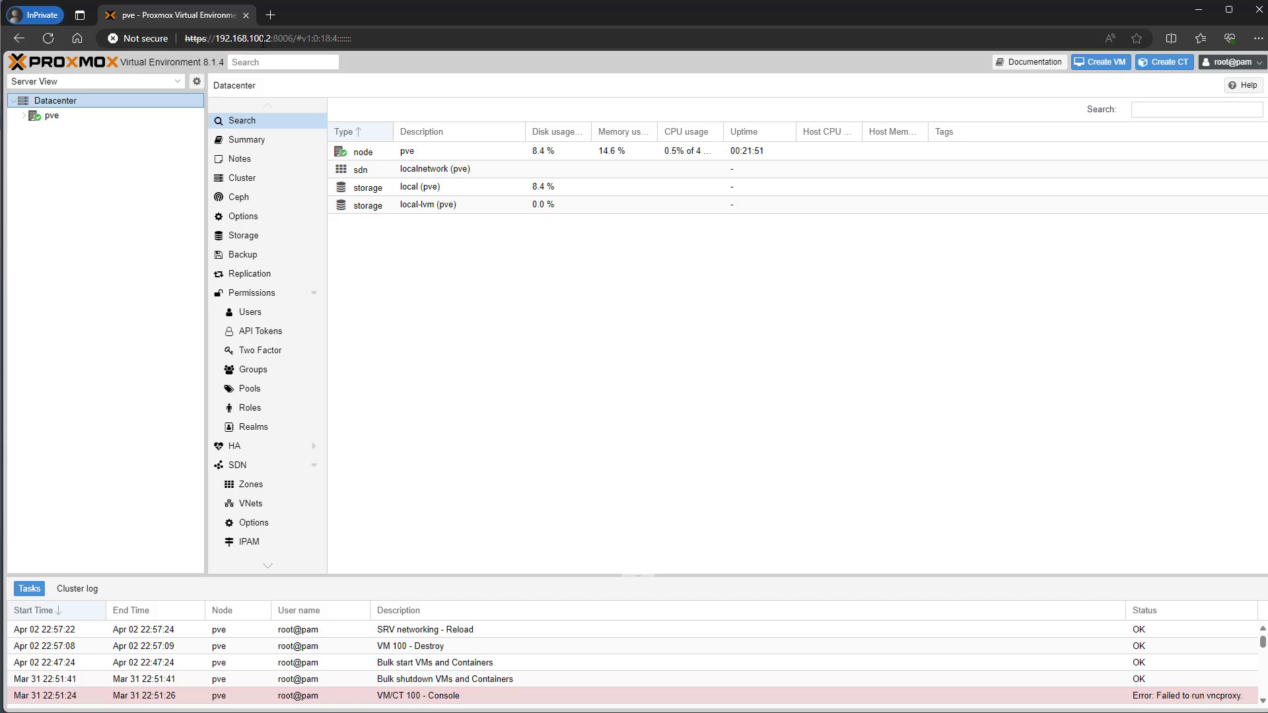
- Expand pve and view the ISO Images list of local (pve) storage
{"action": "left_click", "coordinate": [24, 116]}
{"action": "left_click", "coordinate": [61, 148]}
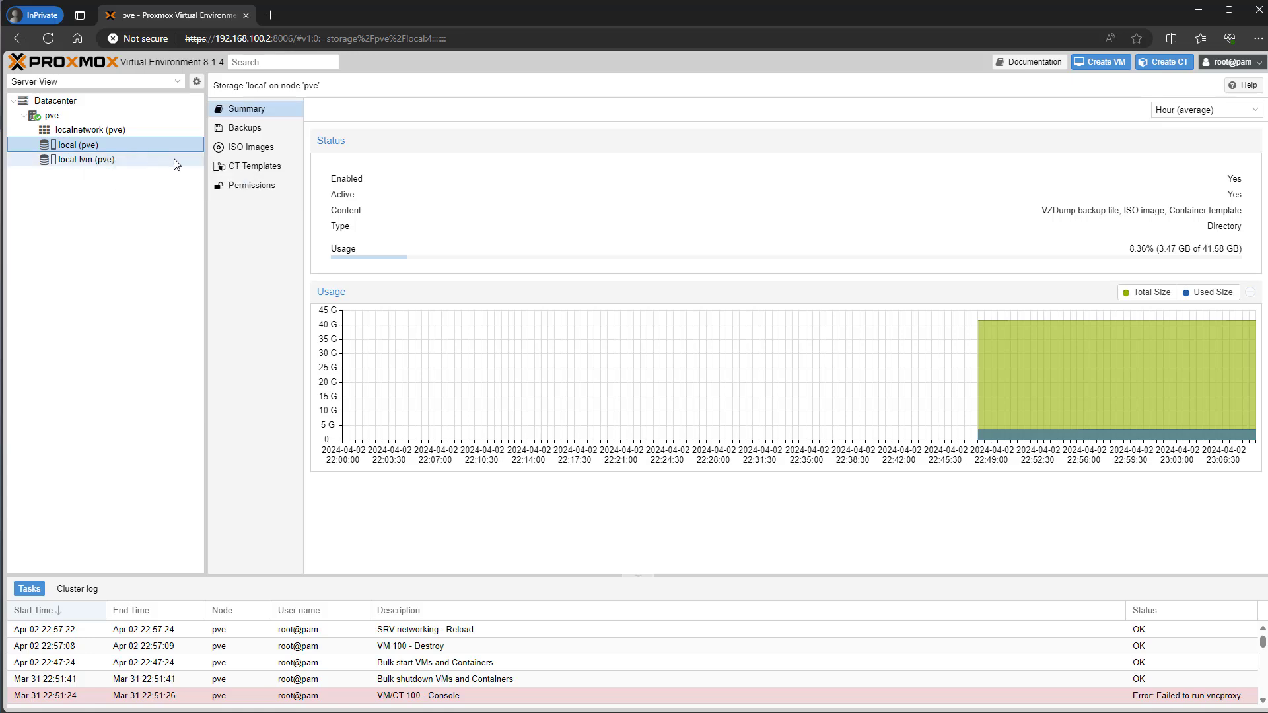
{"action": "left_click", "coordinate": [251, 152]}
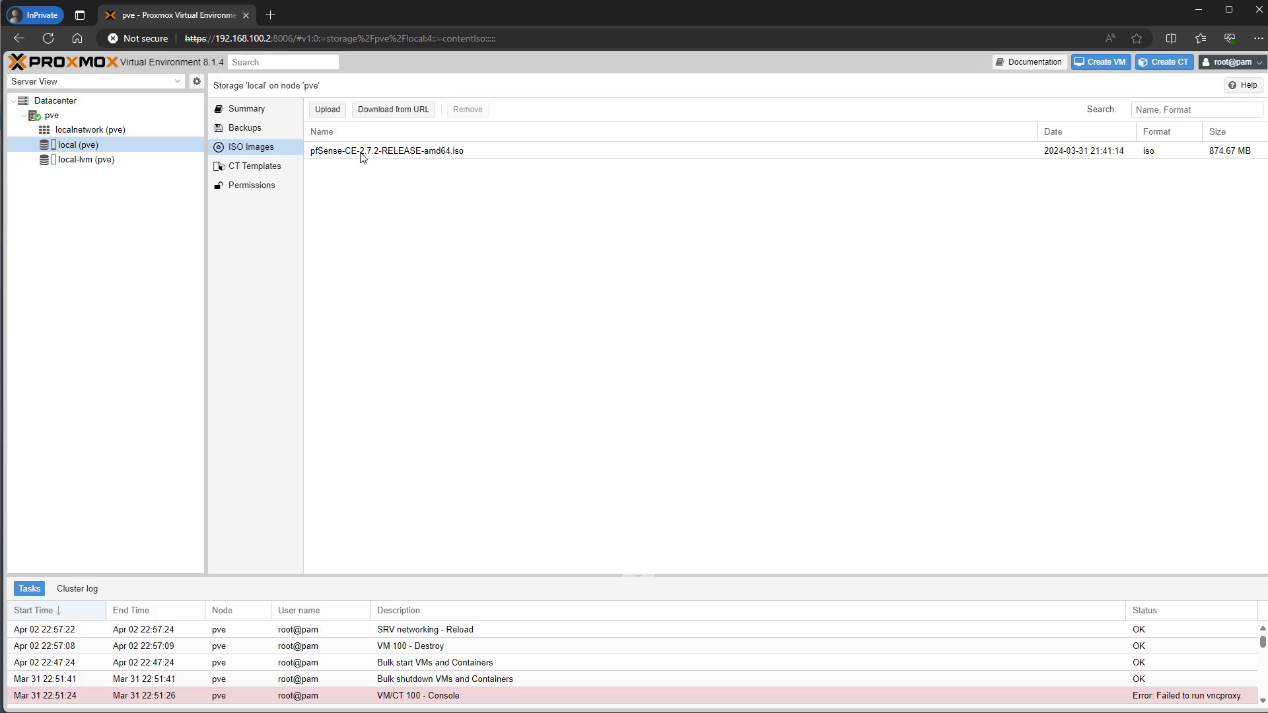
- Browse to the pfSense ISO in Downloads, cancel the upload, and return to the pve node
{"action": "left_click", "coordinate": [328, 110]}
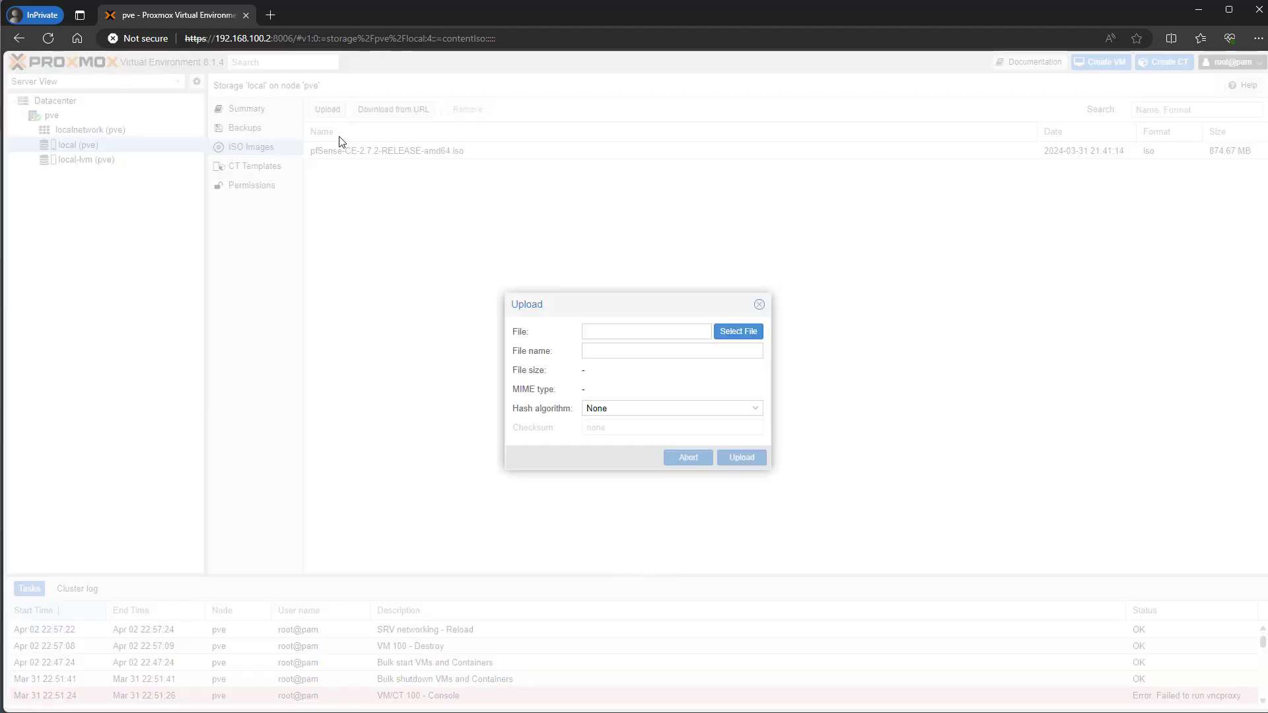
{"action": "left_click", "coordinate": [726, 335]}
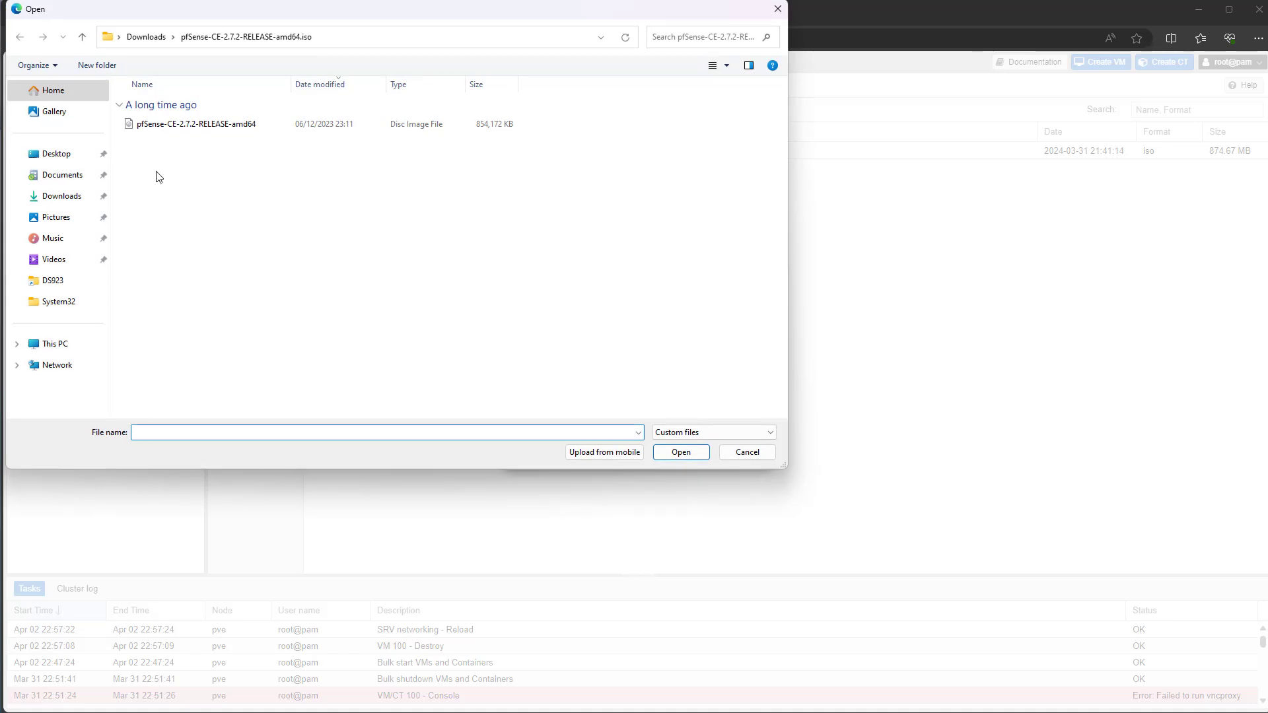
{"action": "left_click", "coordinate": [61, 196]}
{"action": "double_click", "coordinate": [186, 128]}
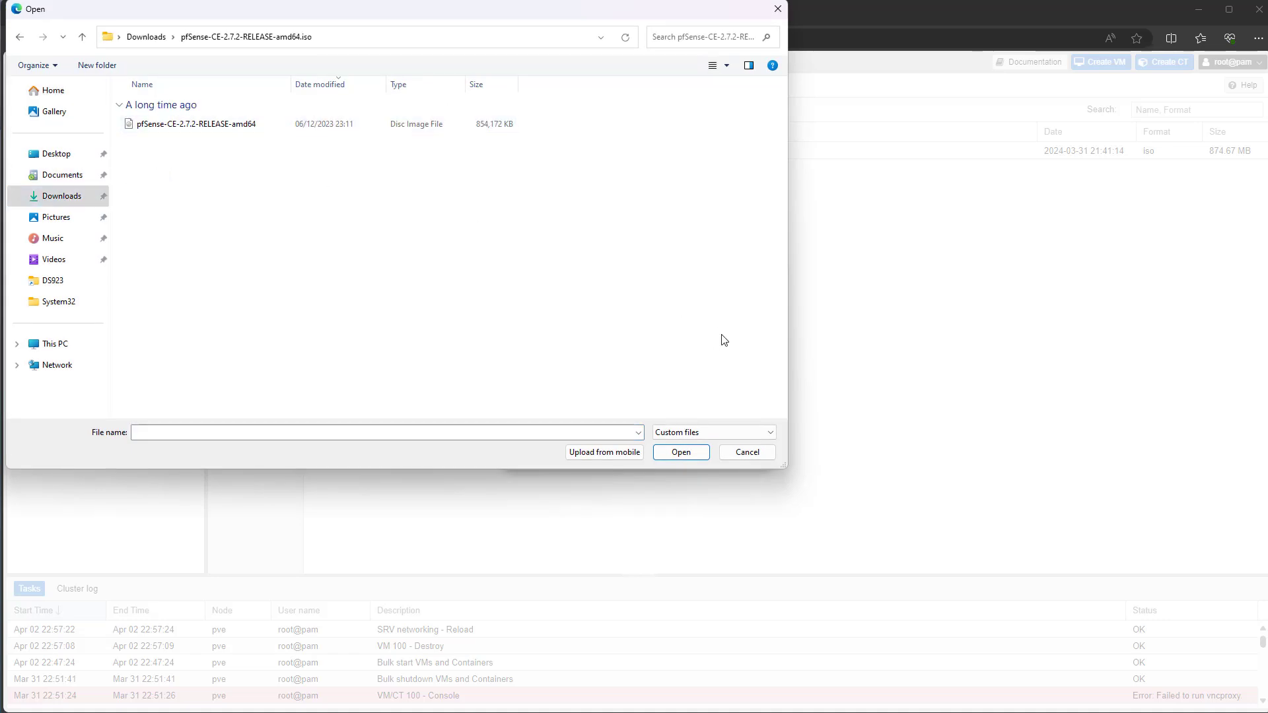
{"action": "left_click", "coordinate": [747, 453]}
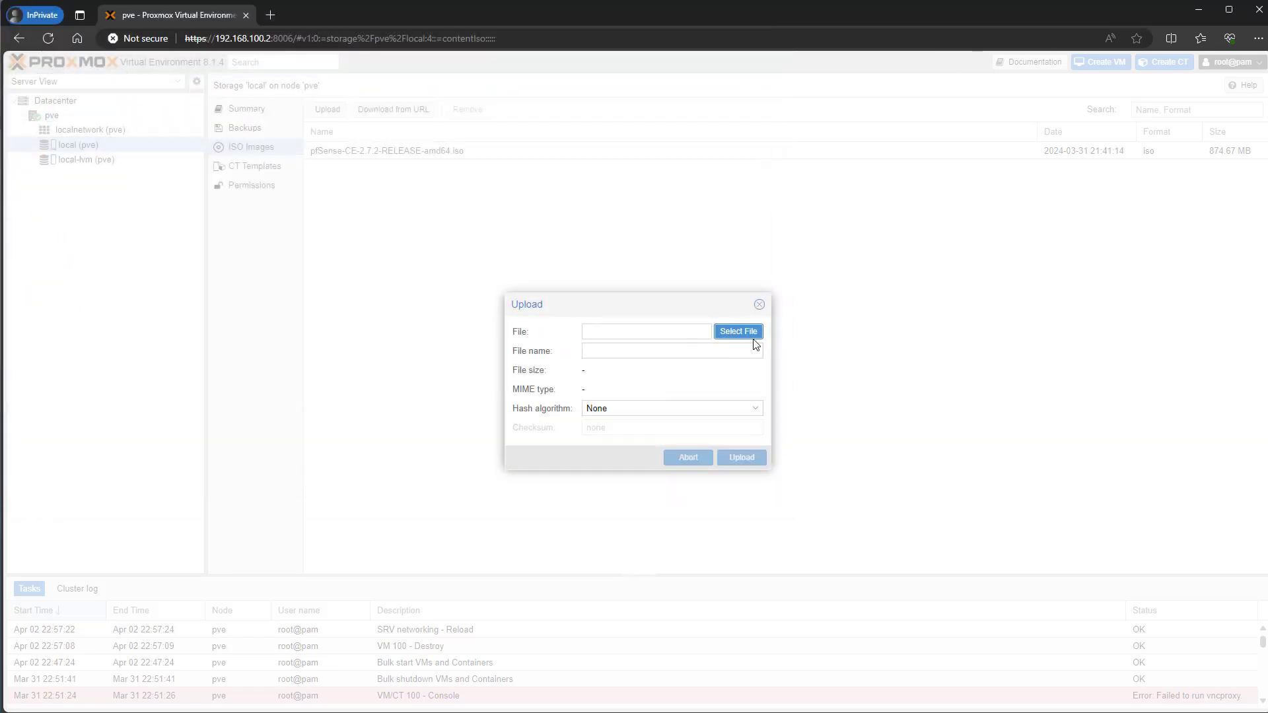
{"action": "left_click", "coordinate": [759, 304]}
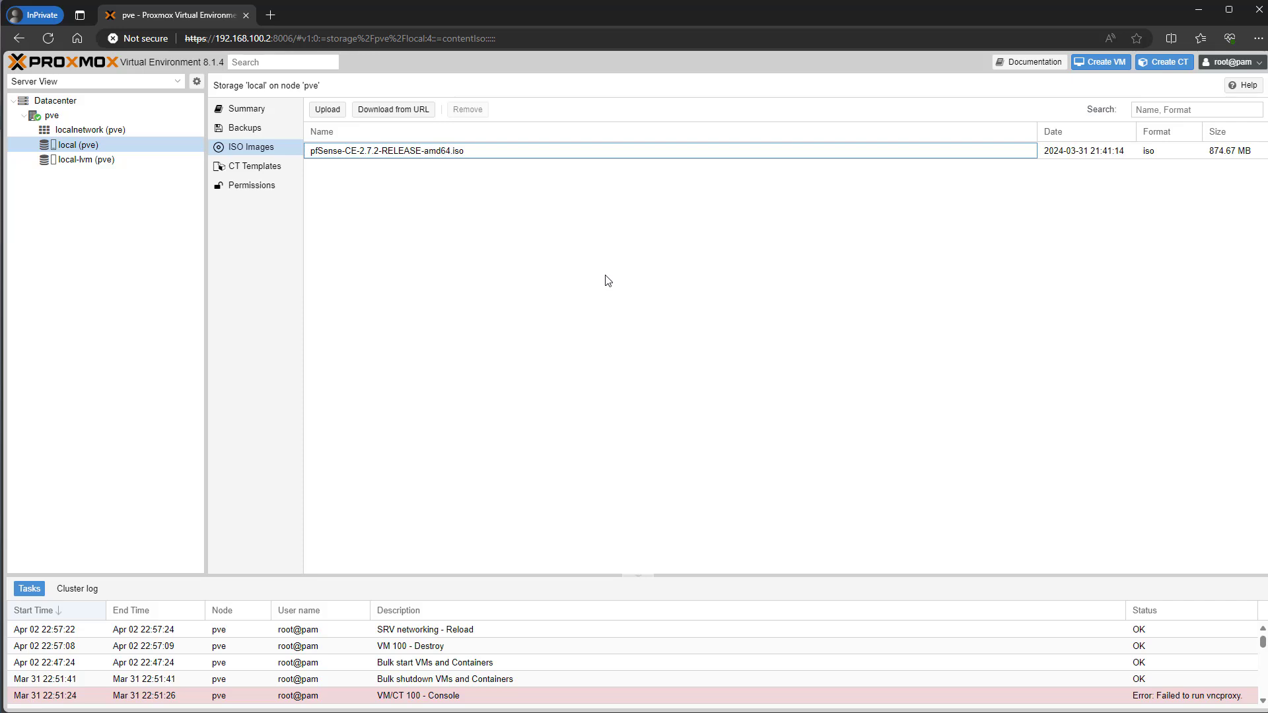
{"action": "left_click", "coordinate": [57, 118]}
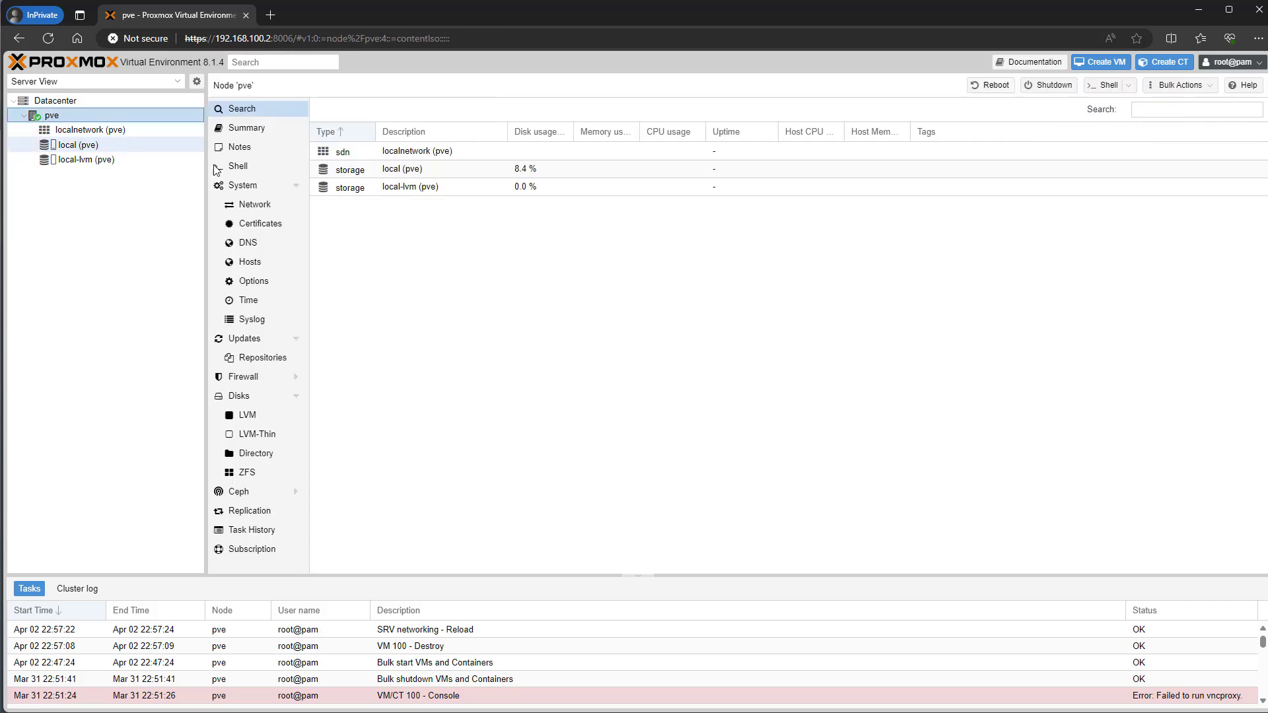
- Under System > Network, define Linux Bridge vmbr1, VLAN aware, with bridge port enp2
{"action": "left_click", "coordinate": [265, 207]}
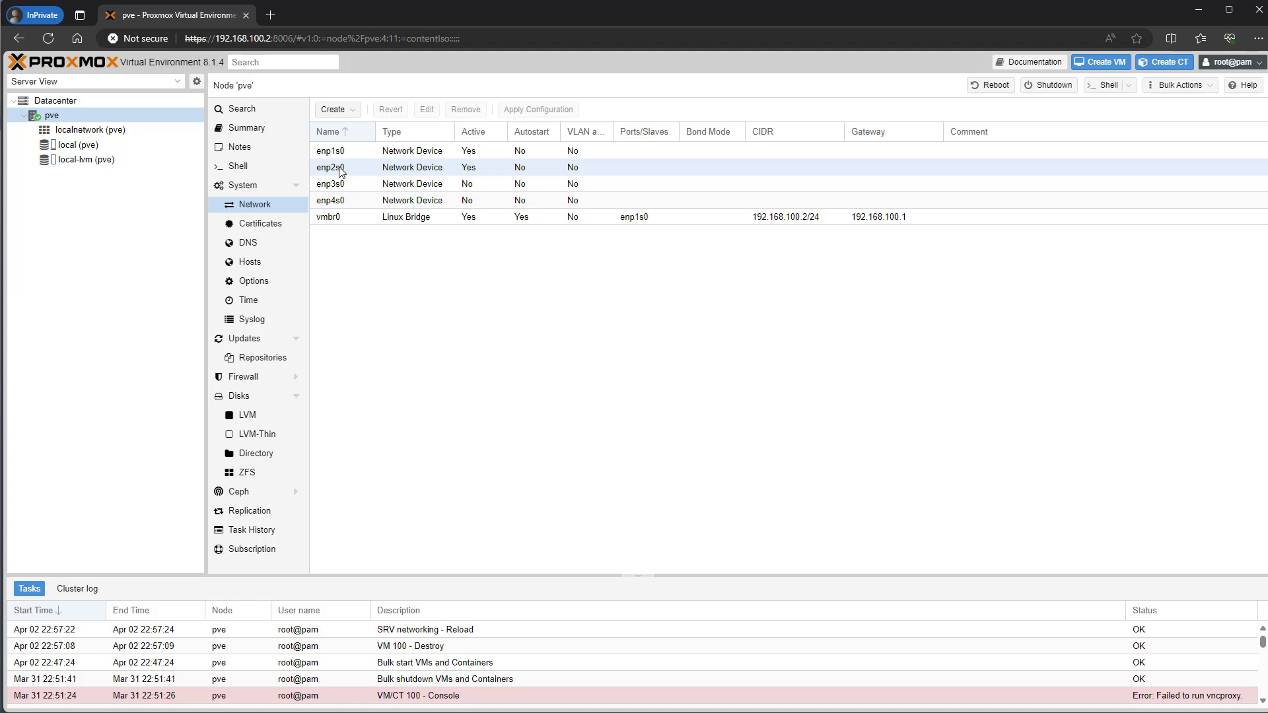
{"action": "left_click", "coordinate": [352, 112]}
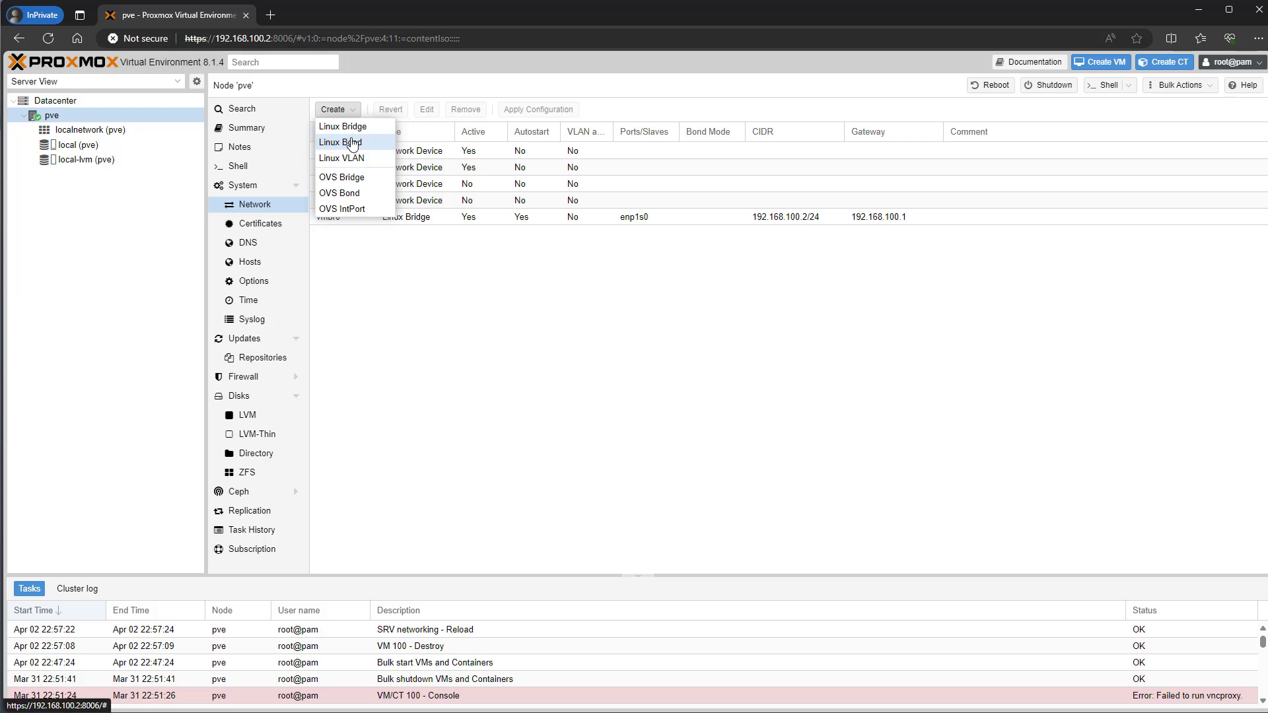
{"action": "left_click", "coordinate": [347, 127]}
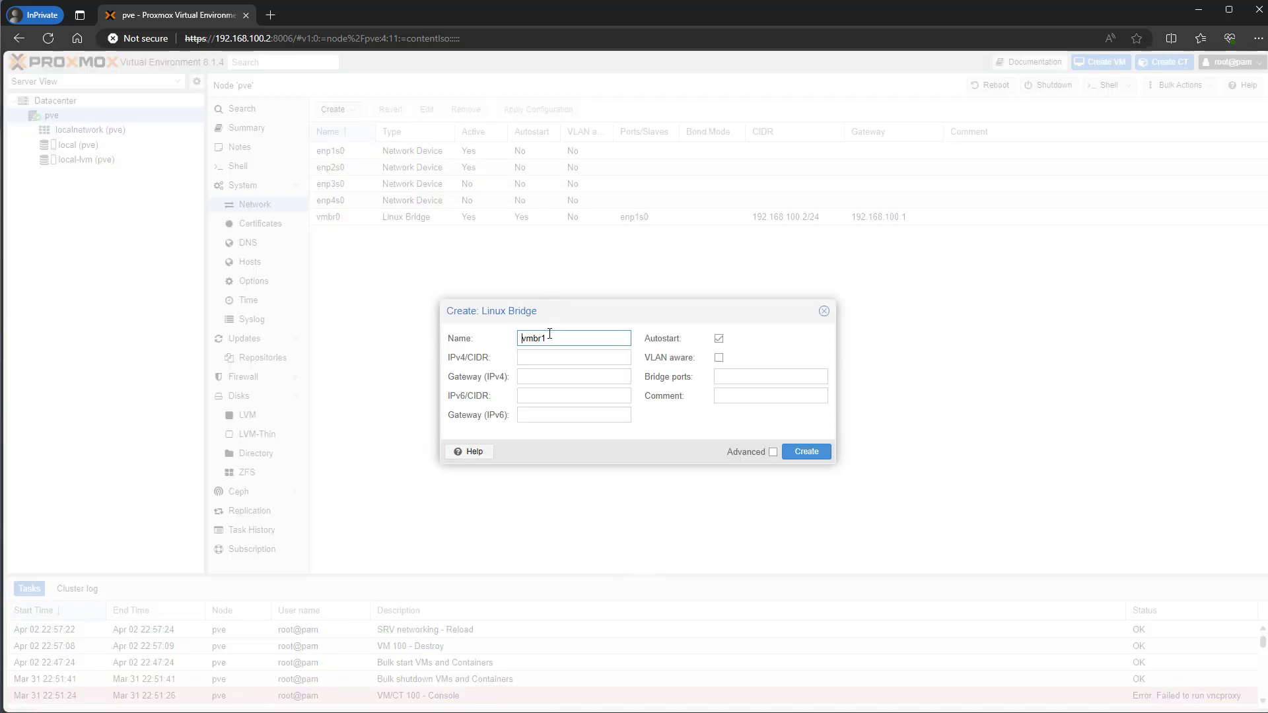
{"action": "left_click", "coordinate": [523, 344]}
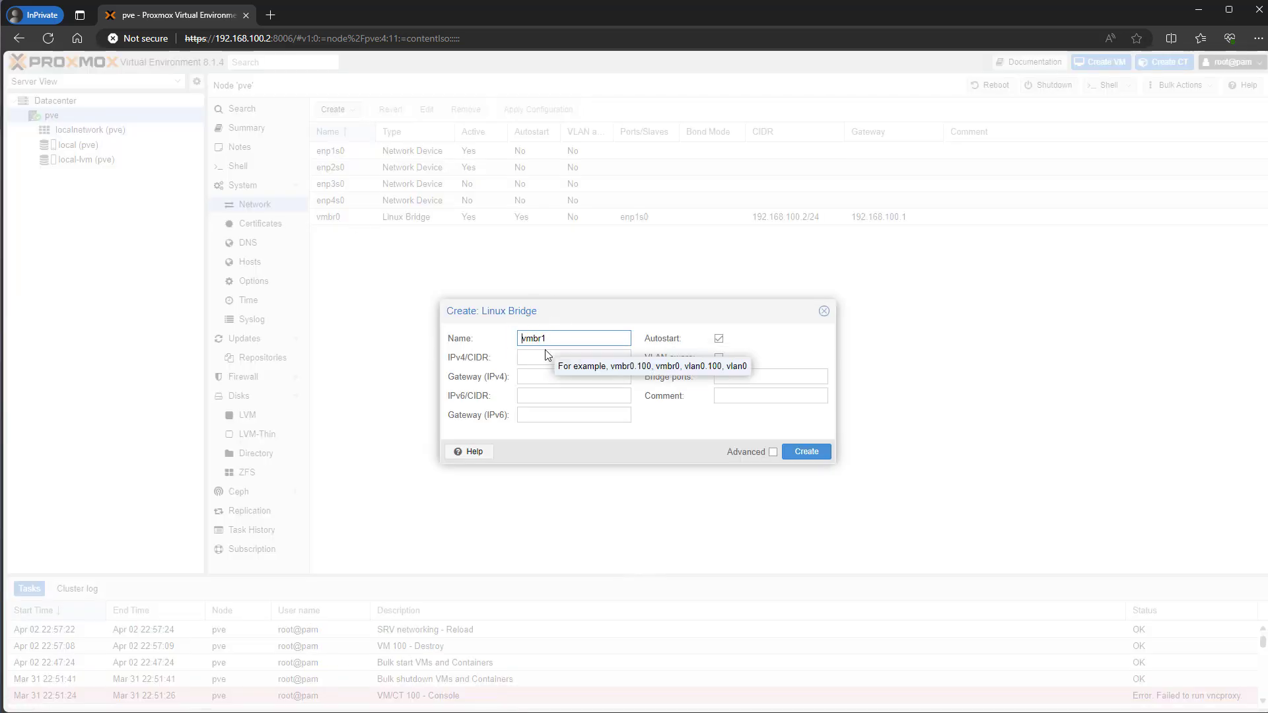
{"action": "left_click", "coordinate": [533, 360]}
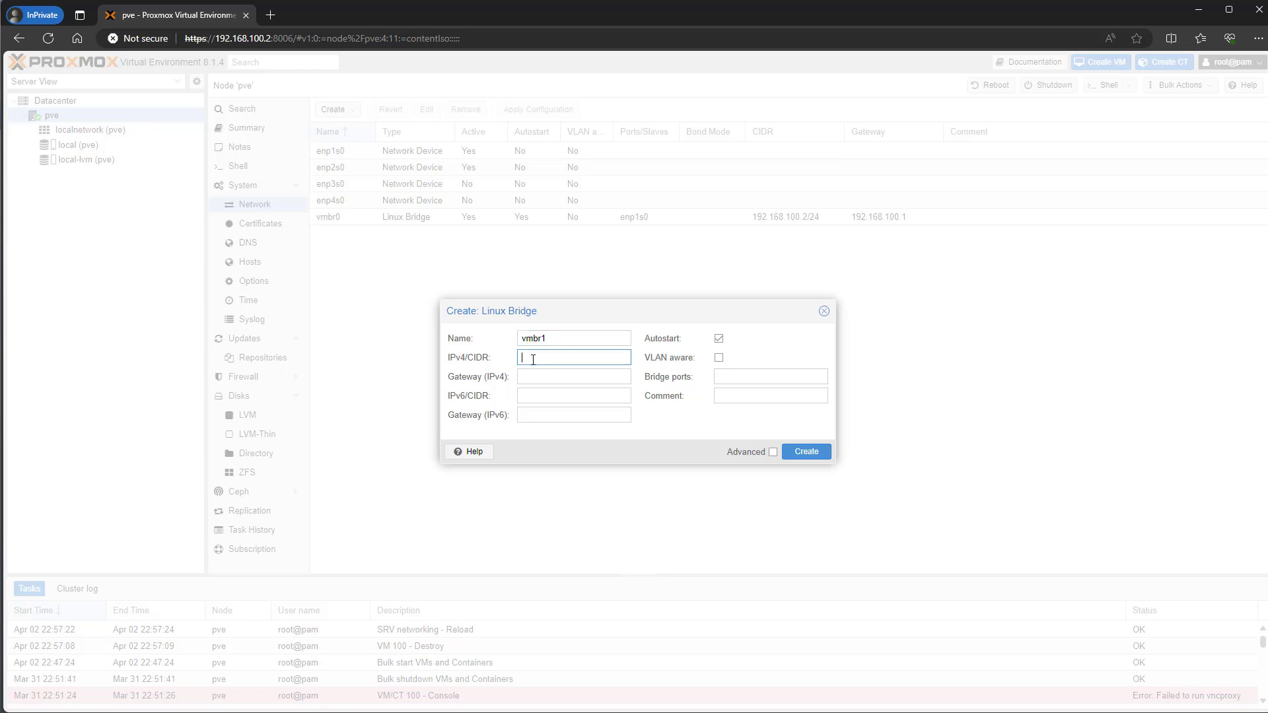
{"action": "left_click", "coordinate": [719, 358]}
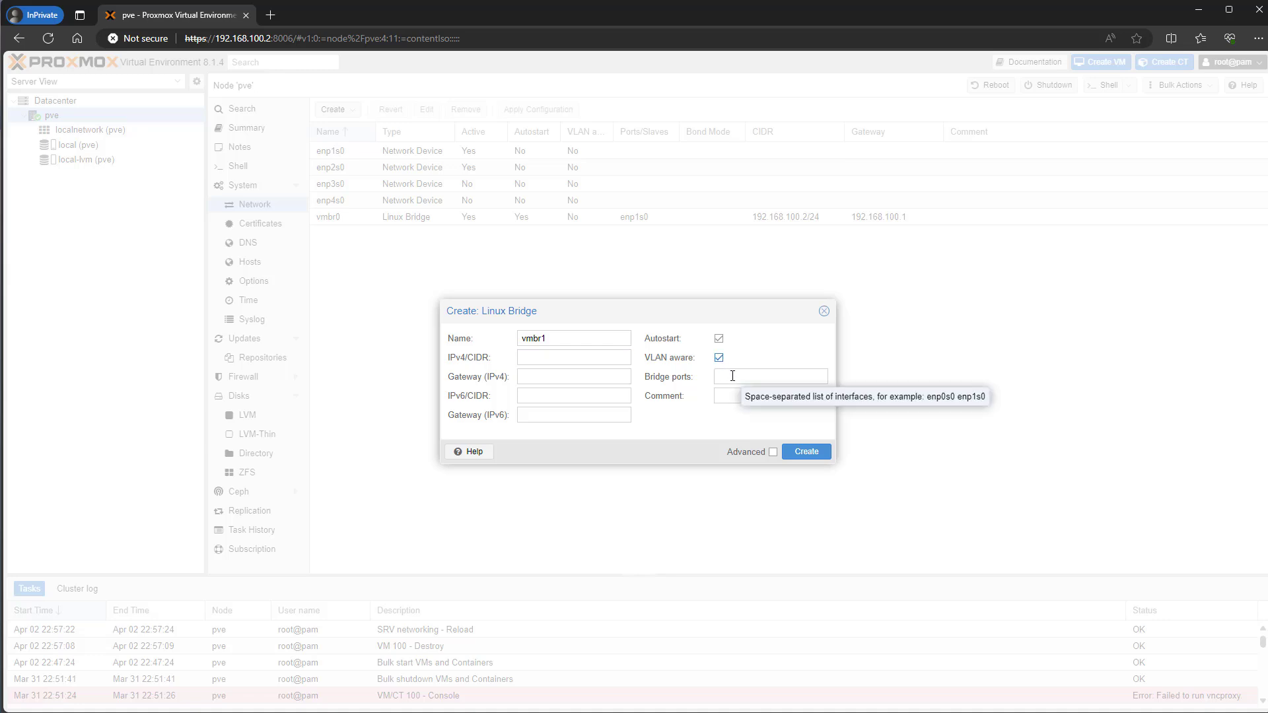
{"action": "left_click", "coordinate": [732, 376]}
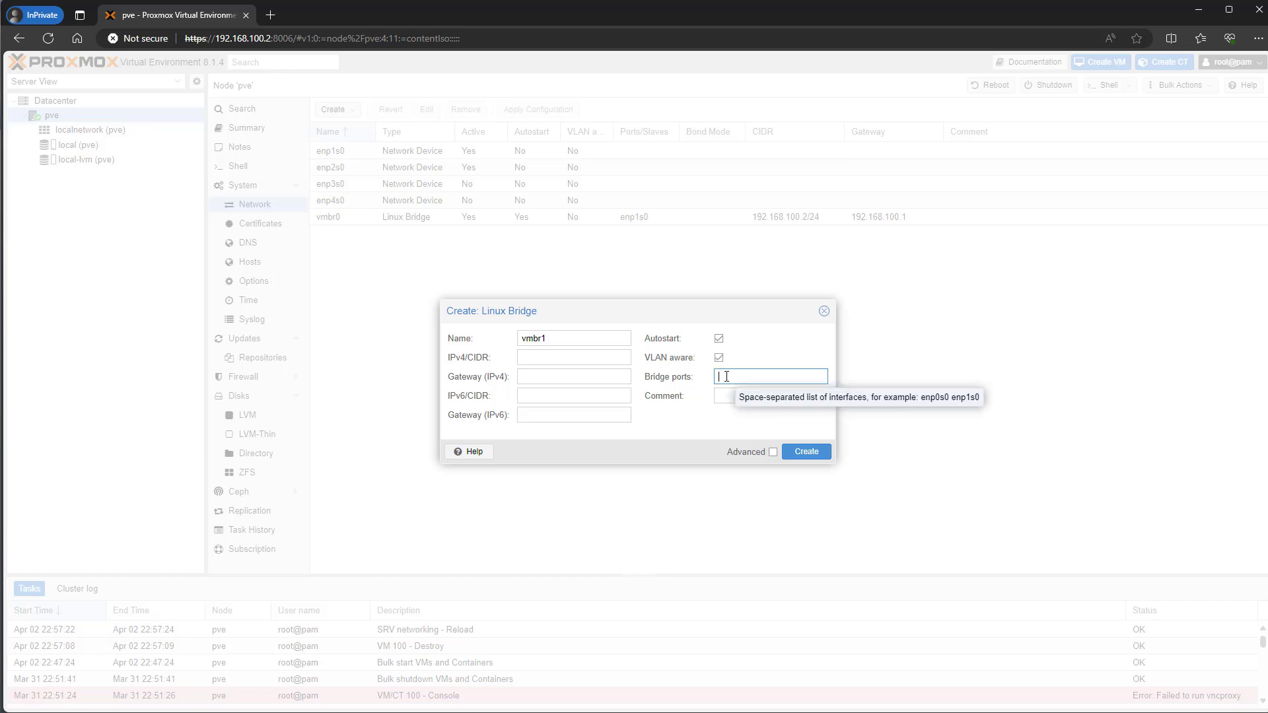
{"action": "type", "text": "enp"}
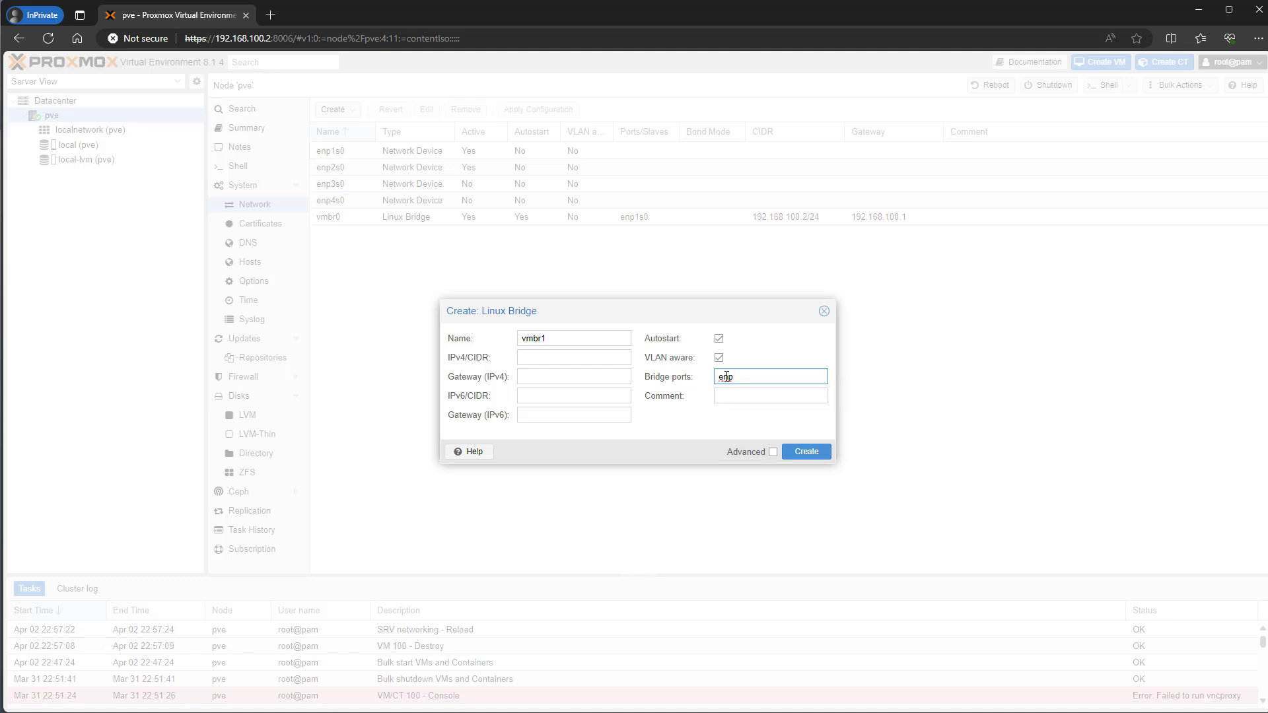
{"action": "type", "text": "2s0"}
- Create bridge vmbr1 and apply the pending network configuration, confirming with Yes
{"action": "left_click", "coordinate": [807, 453]}
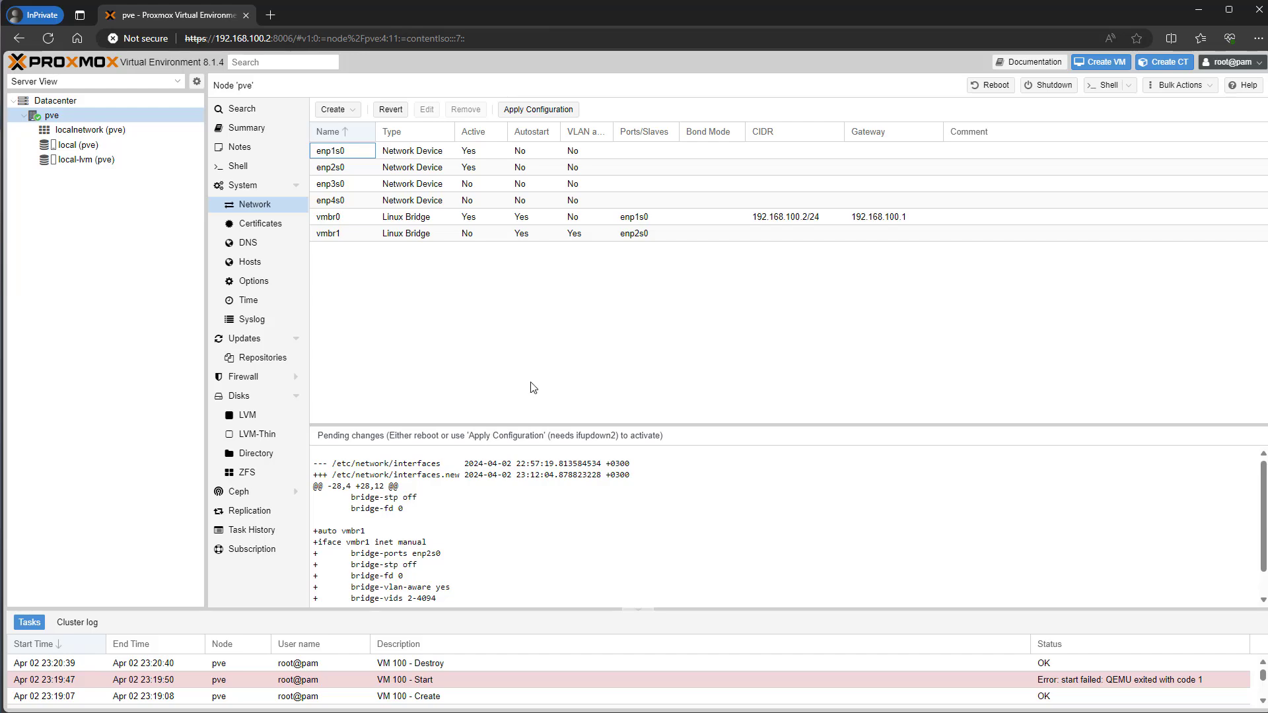
{"action": "left_click", "coordinate": [542, 110]}
{"action": "left_click", "coordinate": [602, 410]}
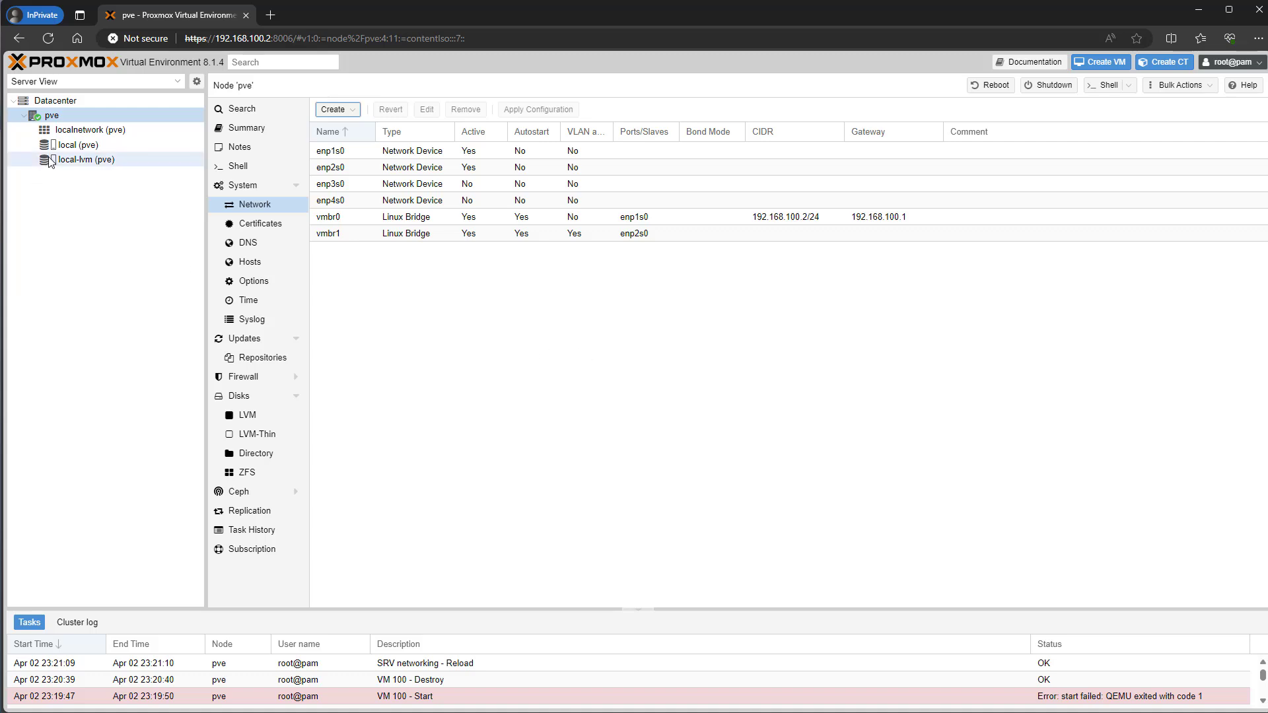
{"action": "left_click", "coordinate": [61, 116]}
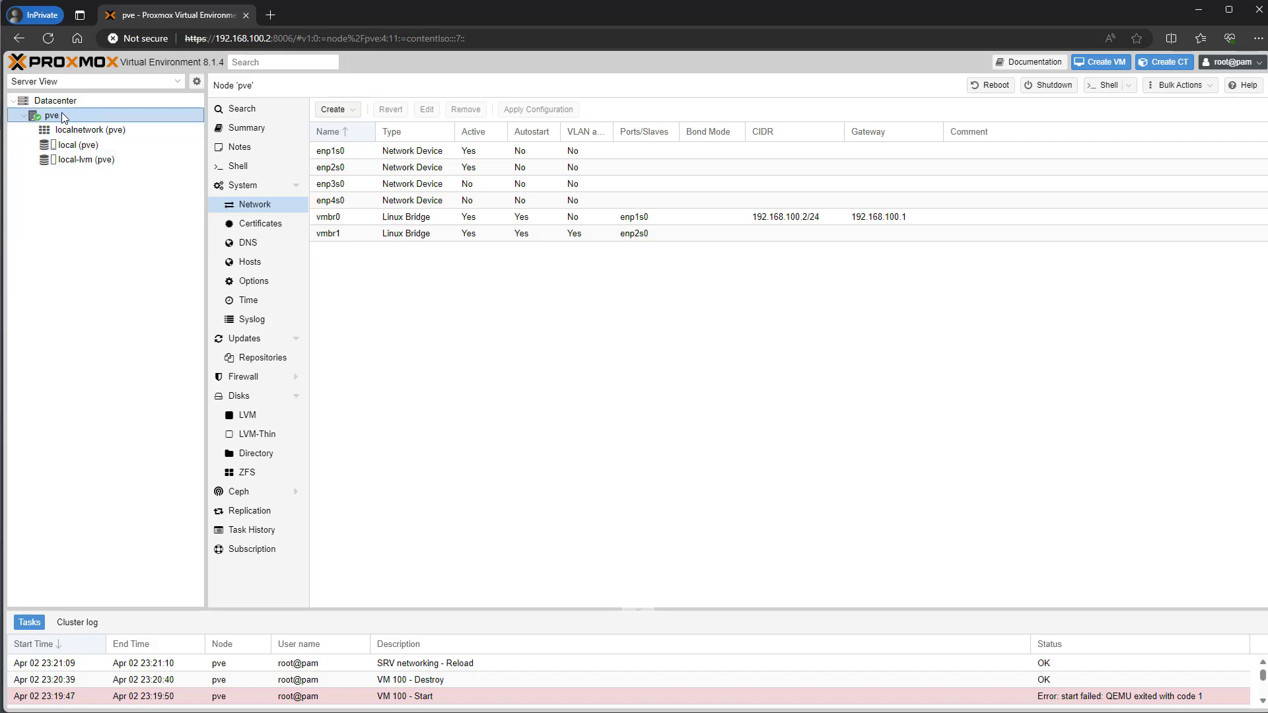
- Start a new VM on pve named pfsense, booting from pfSense-CE-2.7.2-RELEASE-amd64.iso
{"action": "right_click", "coordinate": [63, 115]}
{"action": "left_click", "coordinate": [99, 139]}
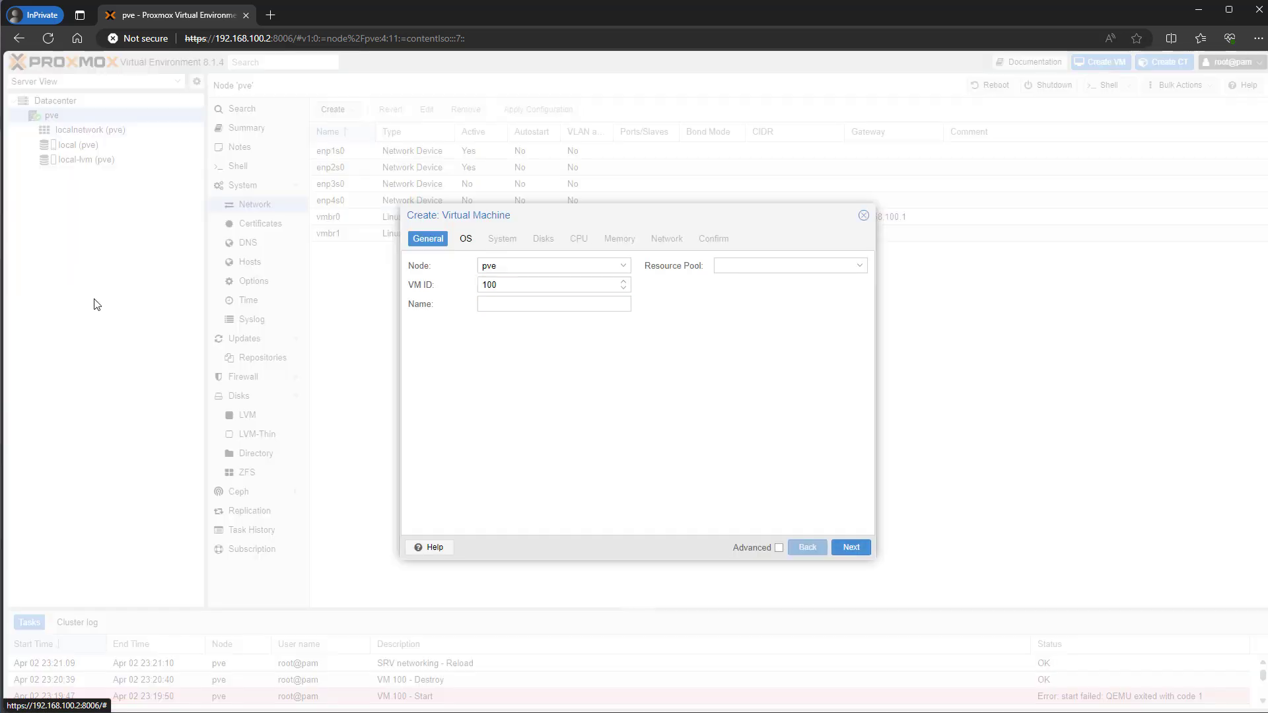
{"action": "left_click", "coordinate": [501, 305]}
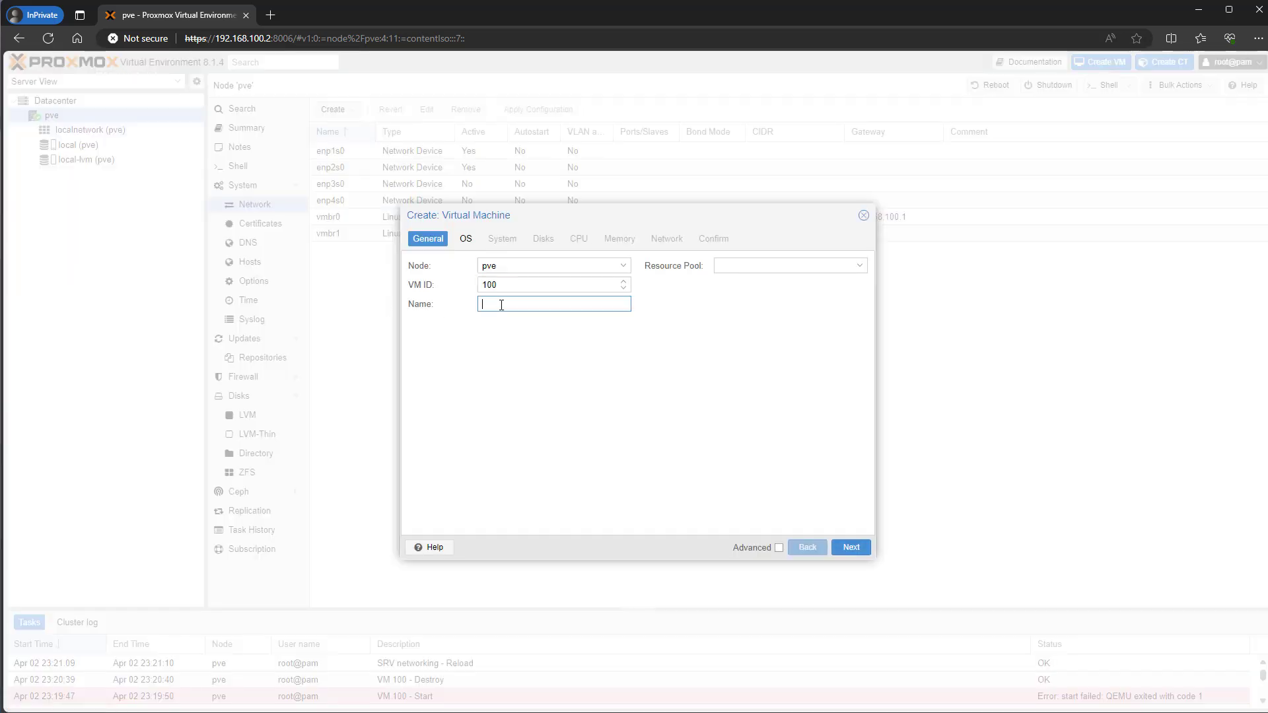
{"action": "type", "text": "pfsense"}
{"action": "left_click", "coordinate": [859, 549]}
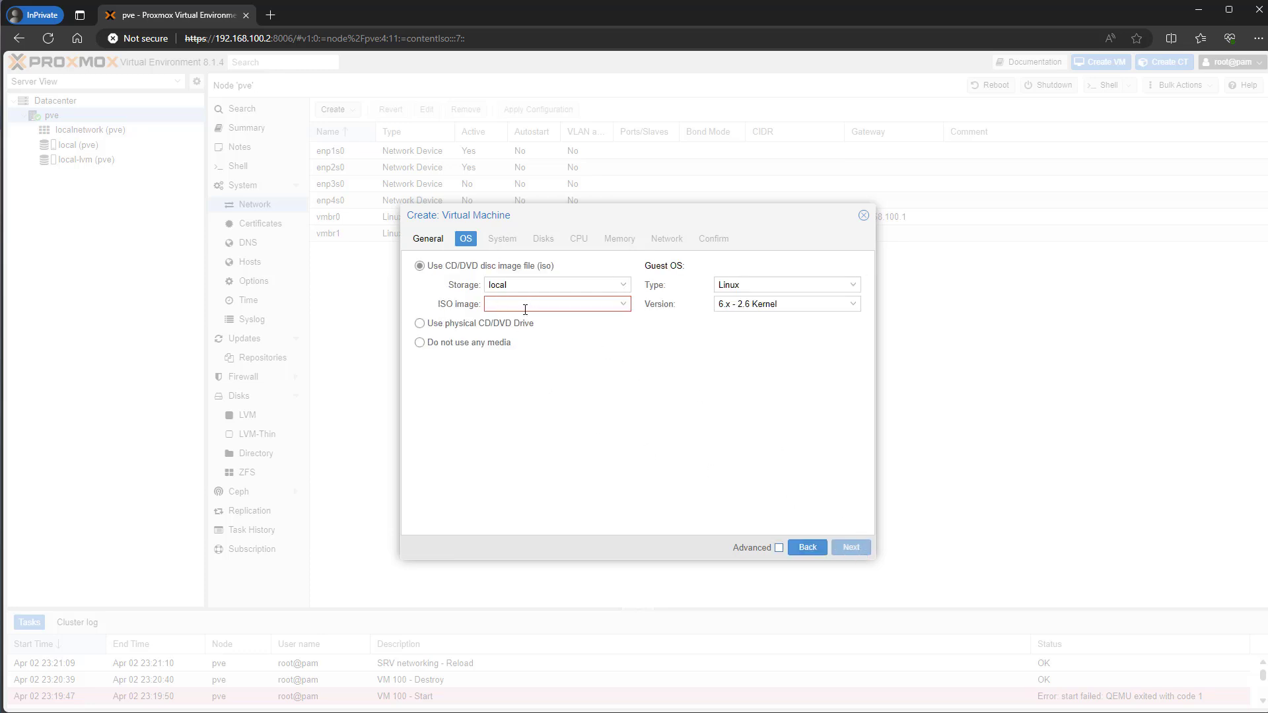
{"action": "left_click", "coordinate": [523, 303]}
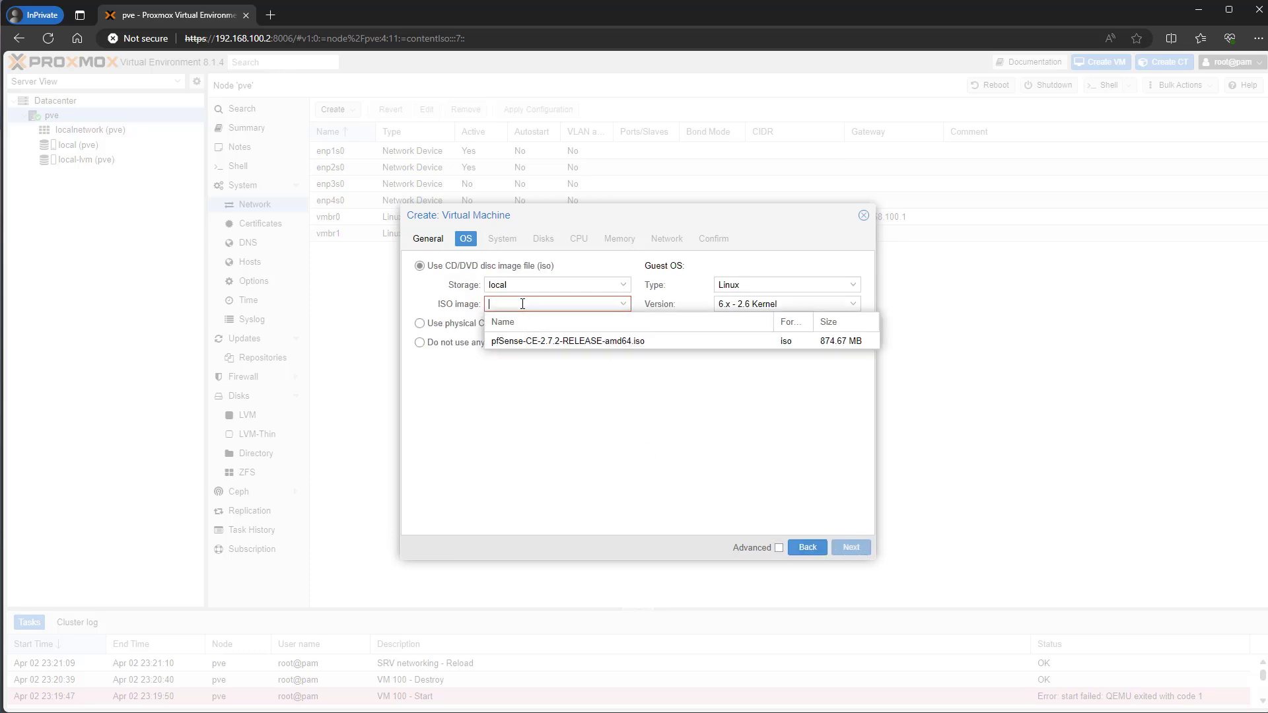
{"action": "left_click", "coordinate": [535, 341]}
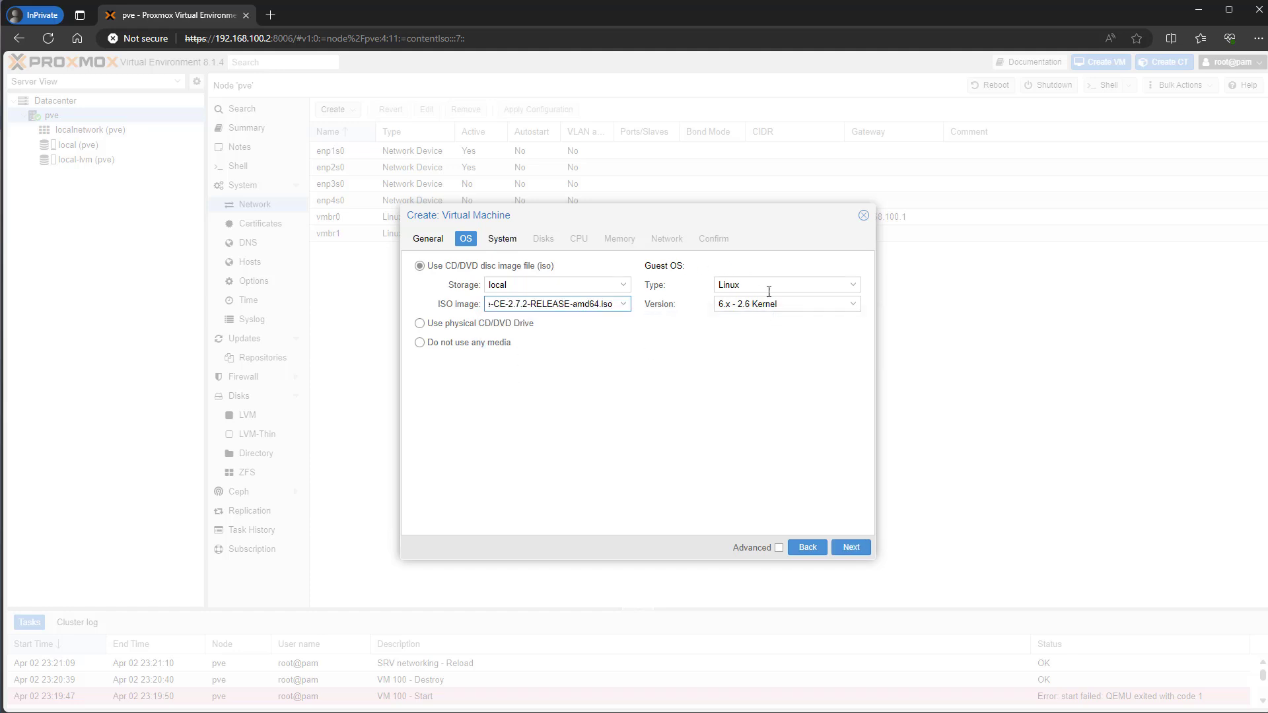
{"action": "left_click", "coordinate": [850, 547]}
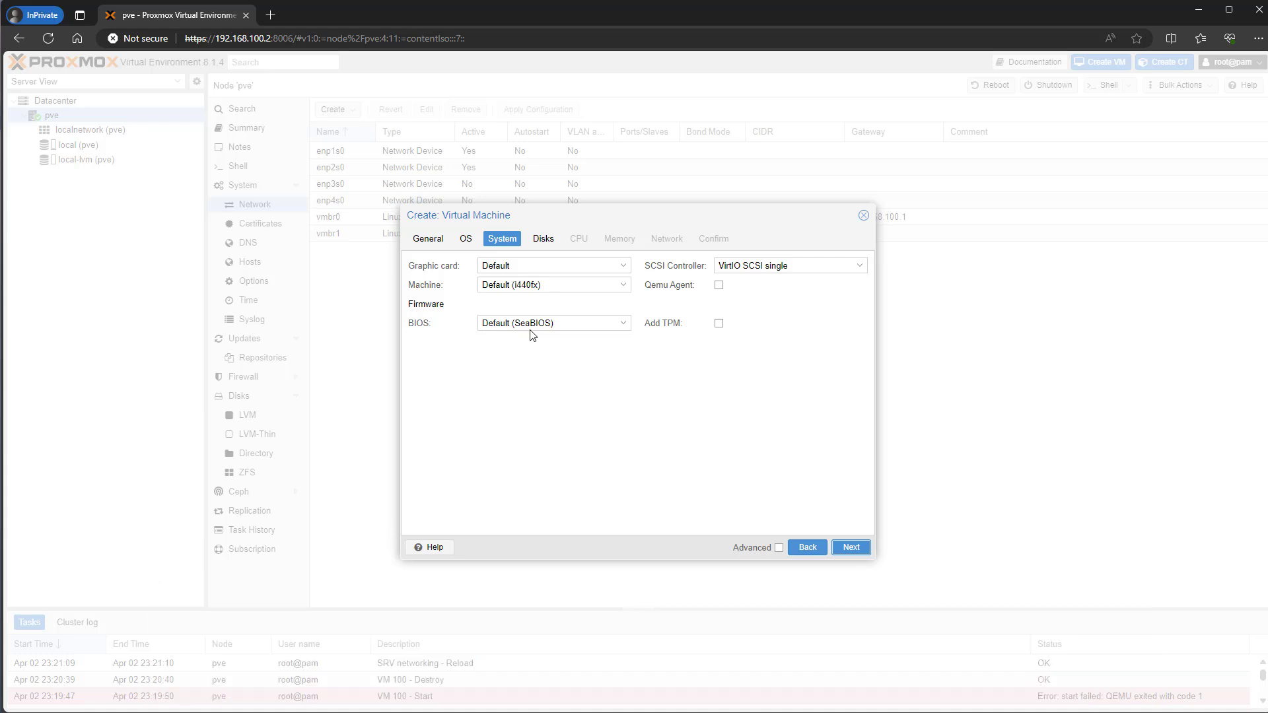
- Enable Qemu Agent, set 2 cores, choose no network device, and finish creating VM 100
{"action": "left_click", "coordinate": [720, 286]}
{"action": "left_click", "coordinate": [852, 548]}
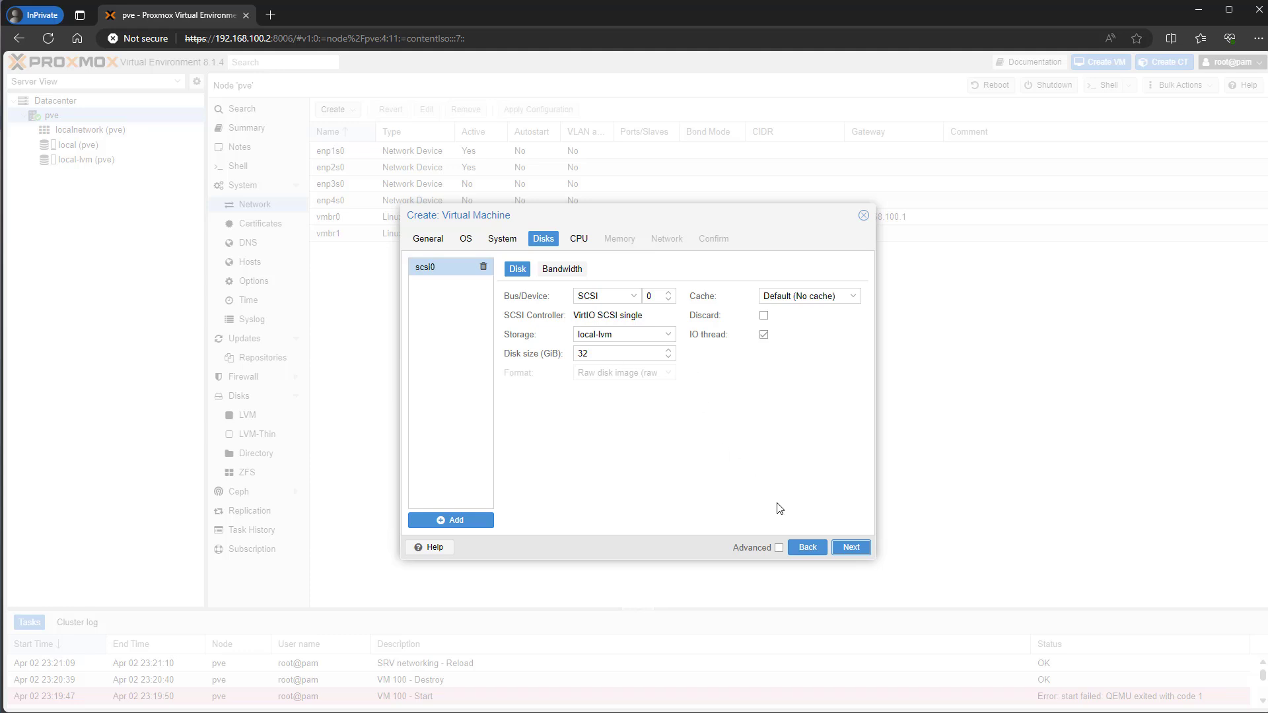
{"action": "left_click", "coordinate": [850, 554]}
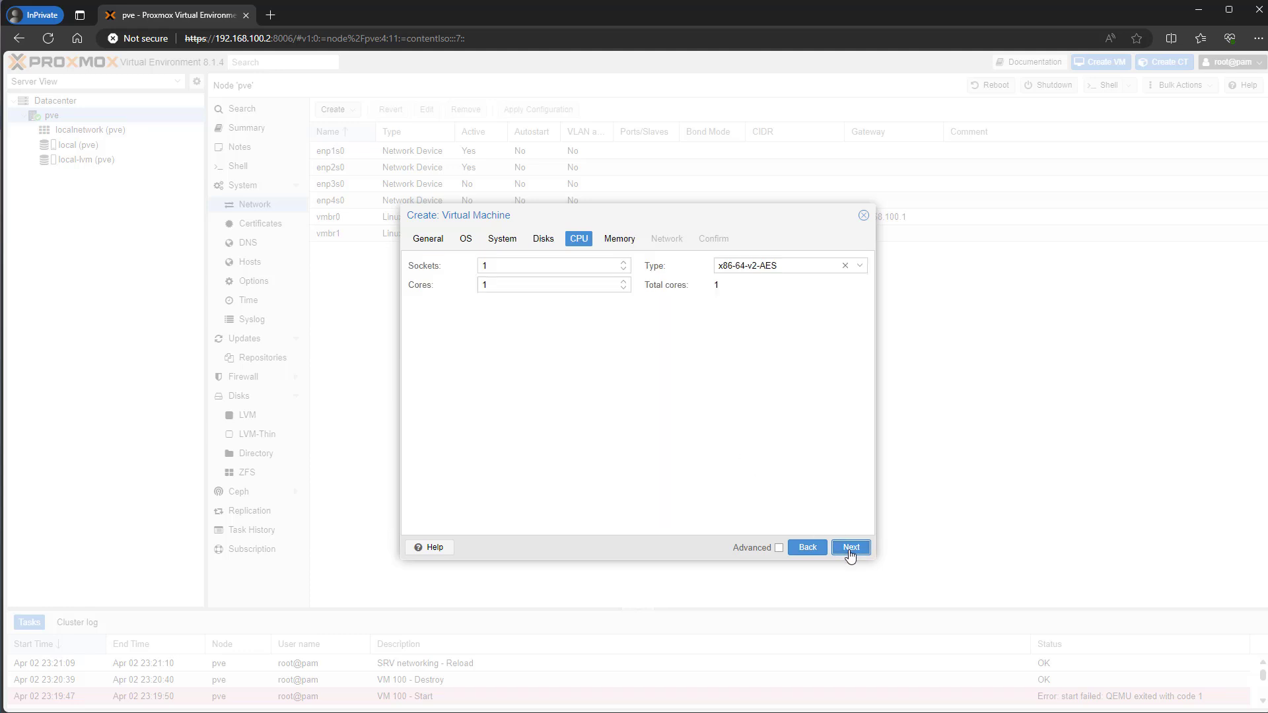
{"action": "left_click", "coordinate": [624, 281]}
{"action": "left_click", "coordinate": [852, 549]}
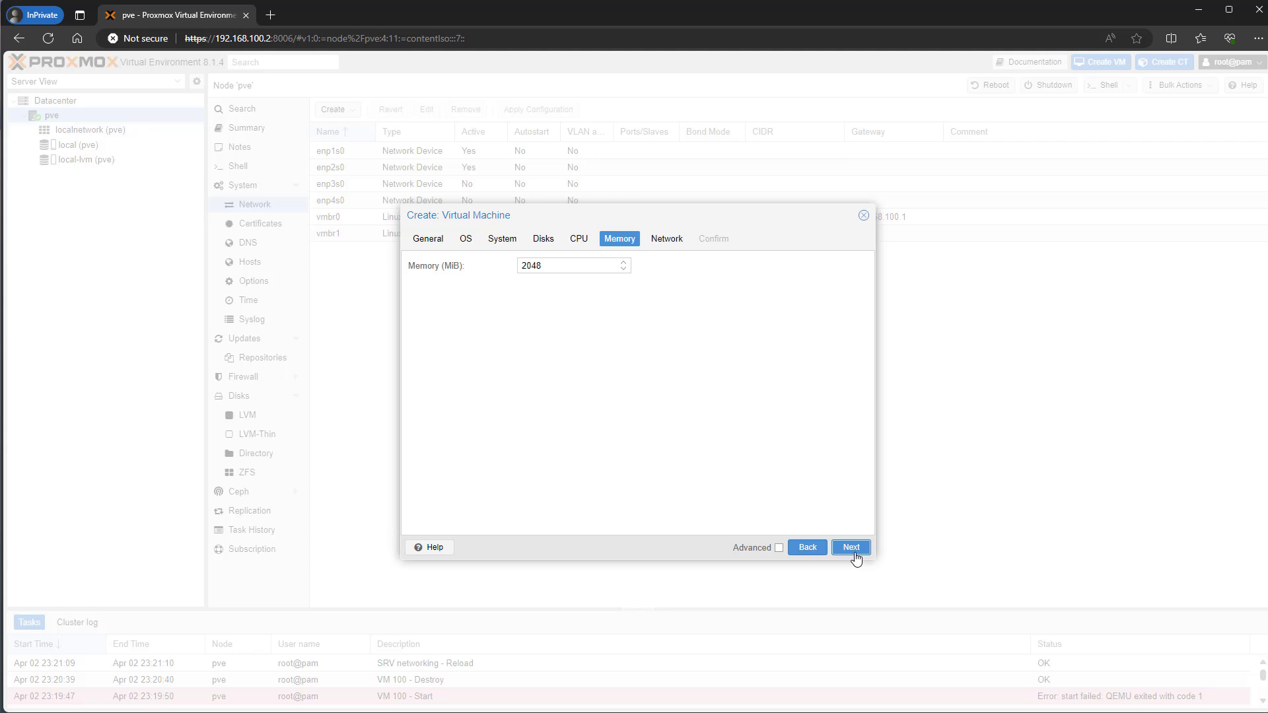
{"action": "left_click", "coordinate": [853, 549]}
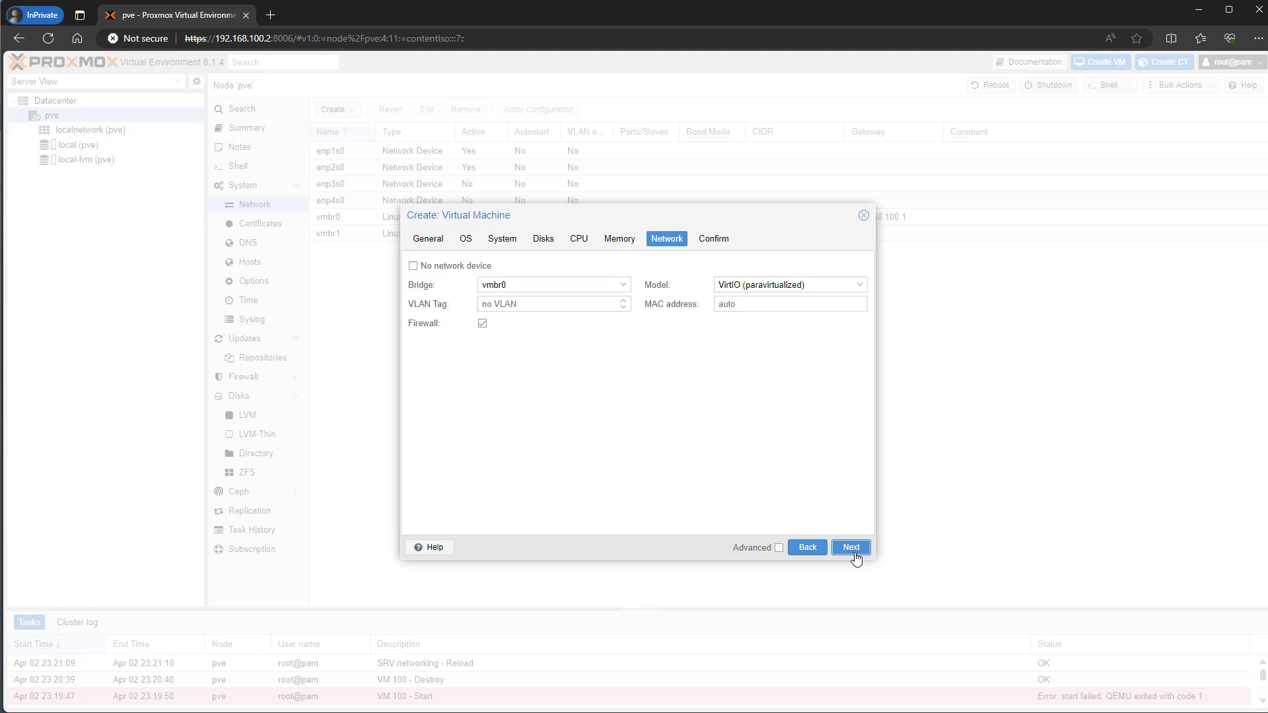
{"action": "left_click", "coordinate": [446, 265]}
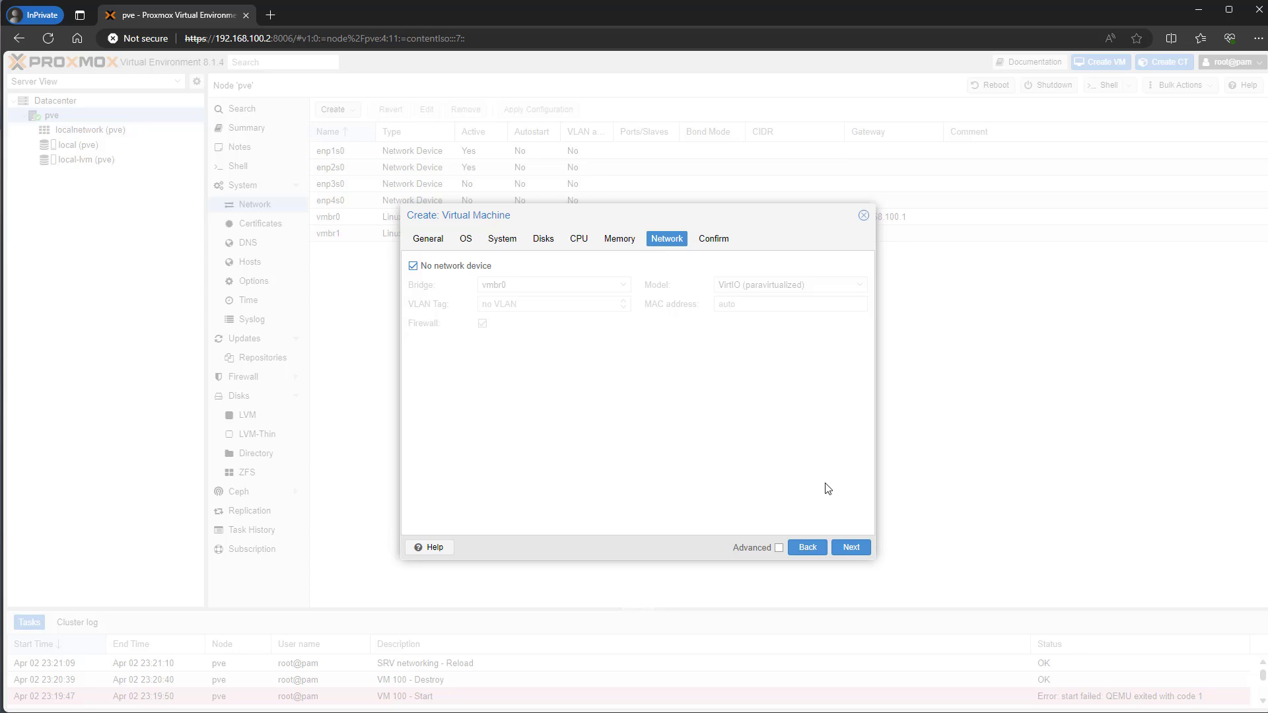
{"action": "left_click", "coordinate": [852, 550]}
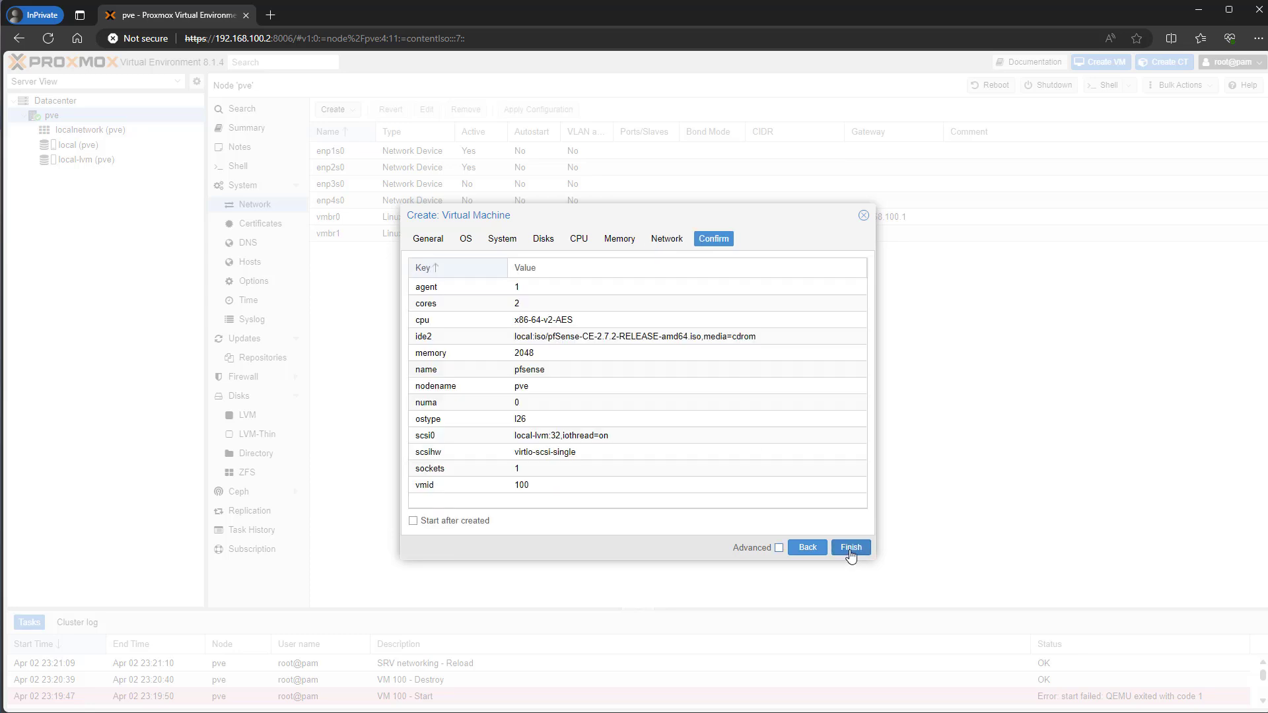
{"action": "left_click", "coordinate": [851, 549]}
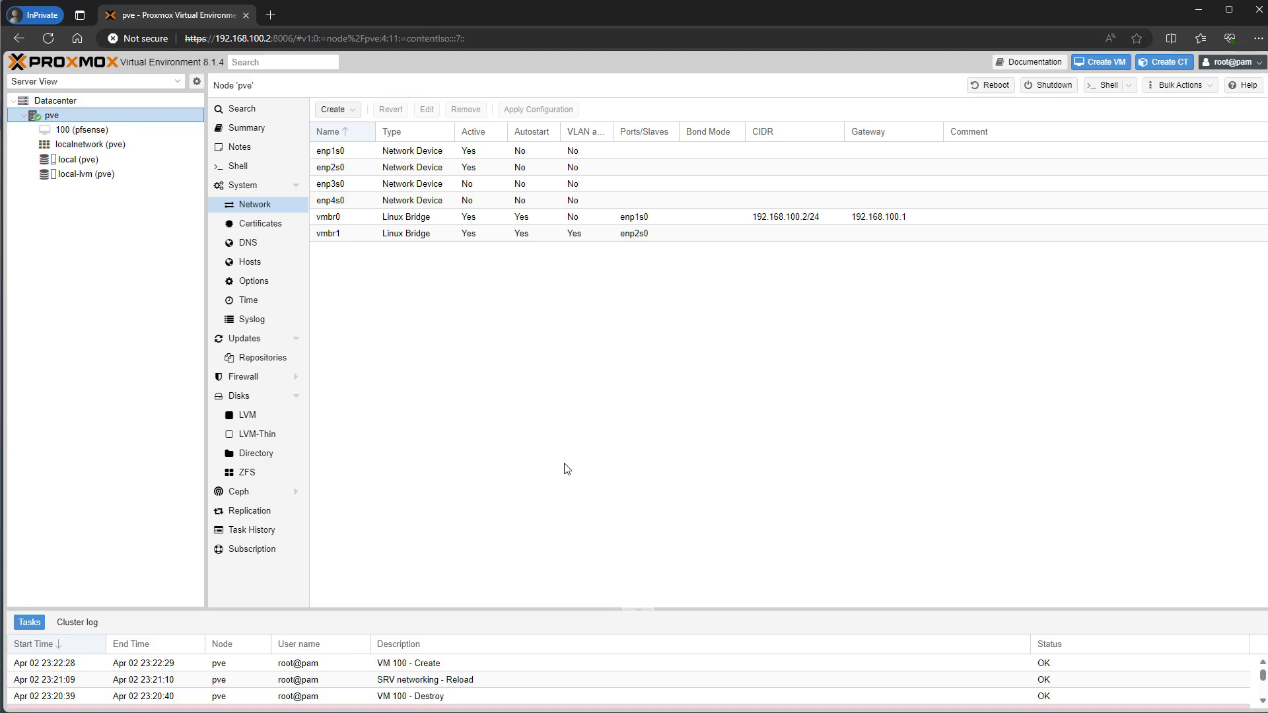
- In VM 100's Hardware, add VirtIO network devices on bridges vmbr0 and vmbr1
{"action": "left_click", "coordinate": [91, 131]}
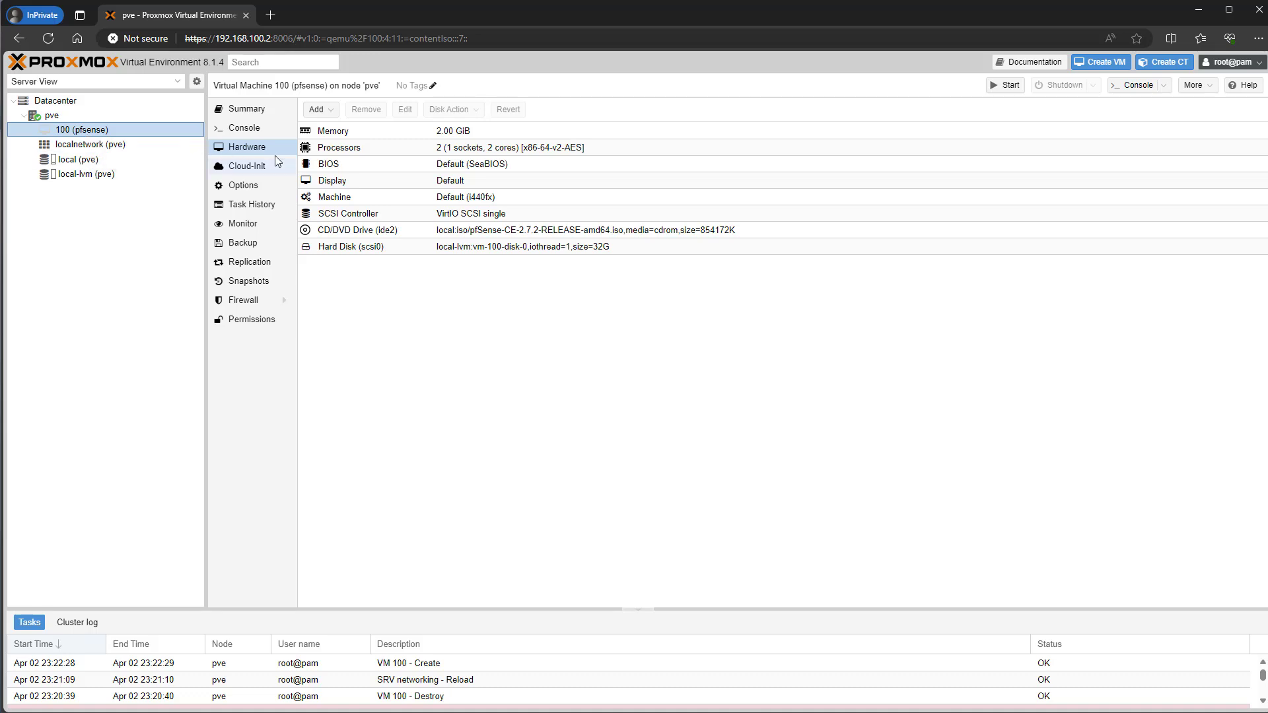
{"action": "left_click", "coordinate": [316, 109]}
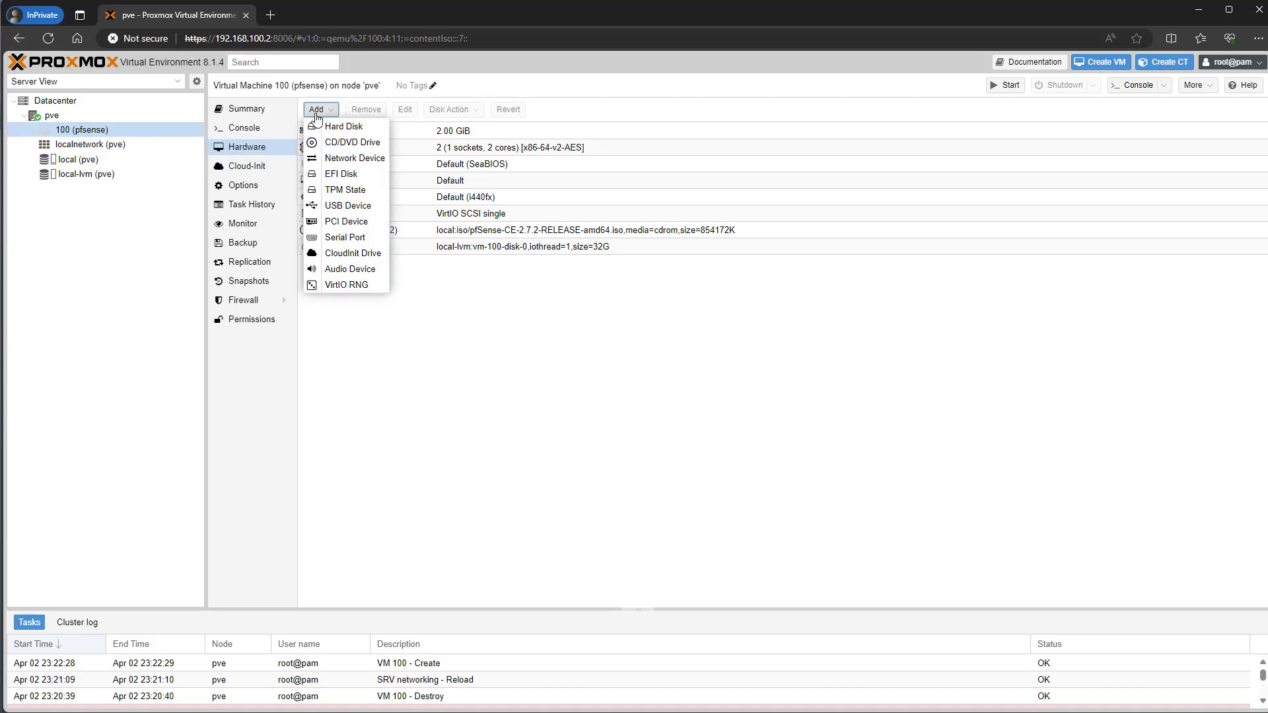
{"action": "left_click", "coordinate": [346, 158]}
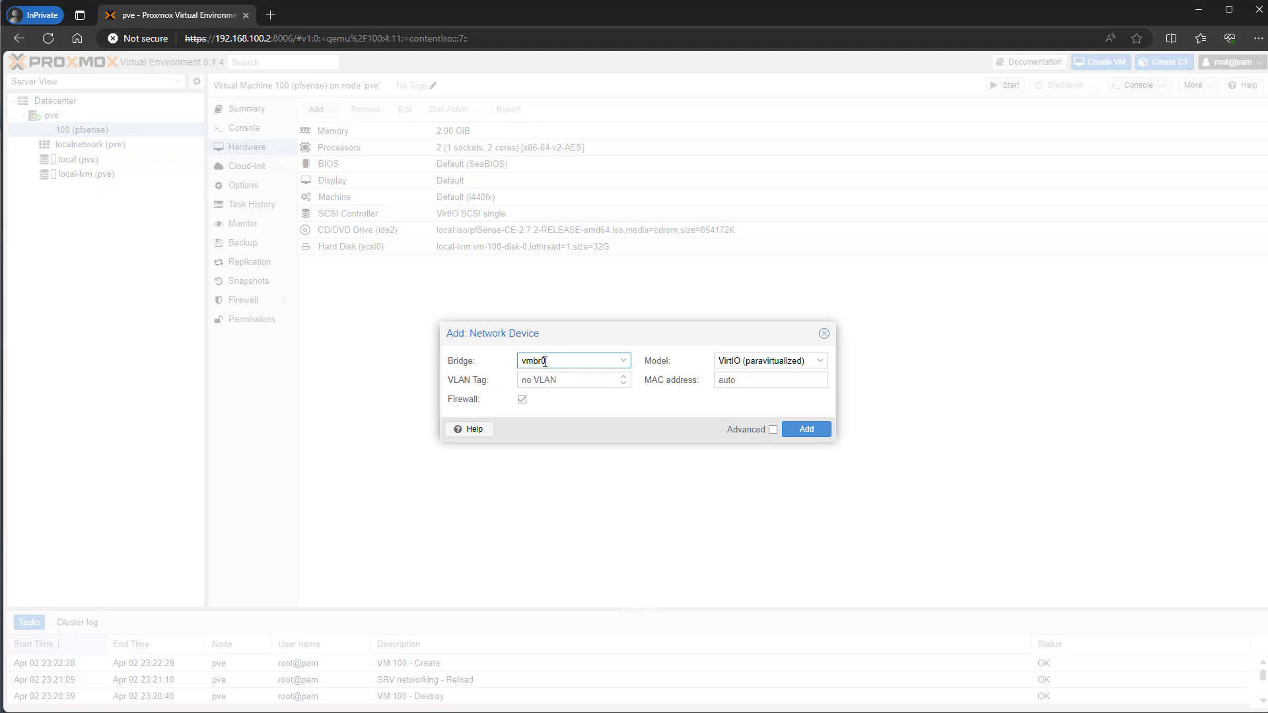
{"action": "left_click", "coordinate": [806, 430]}
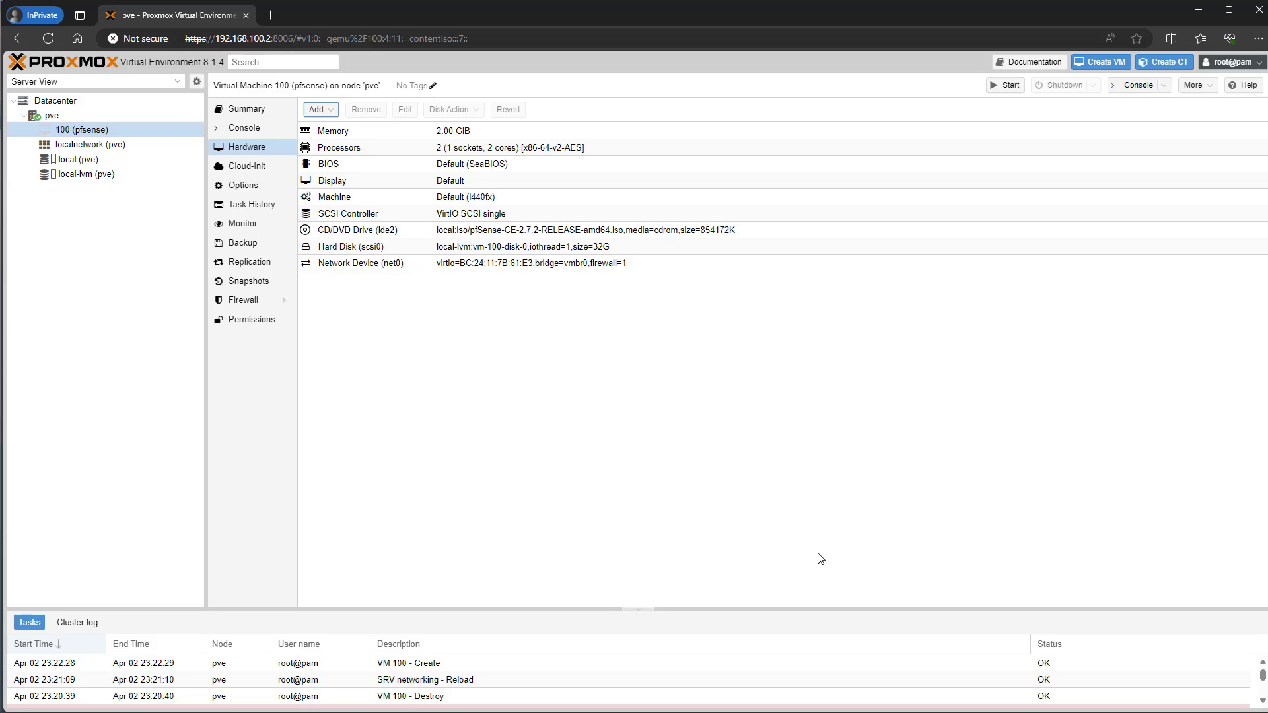
{"action": "left_click", "coordinate": [328, 111]}
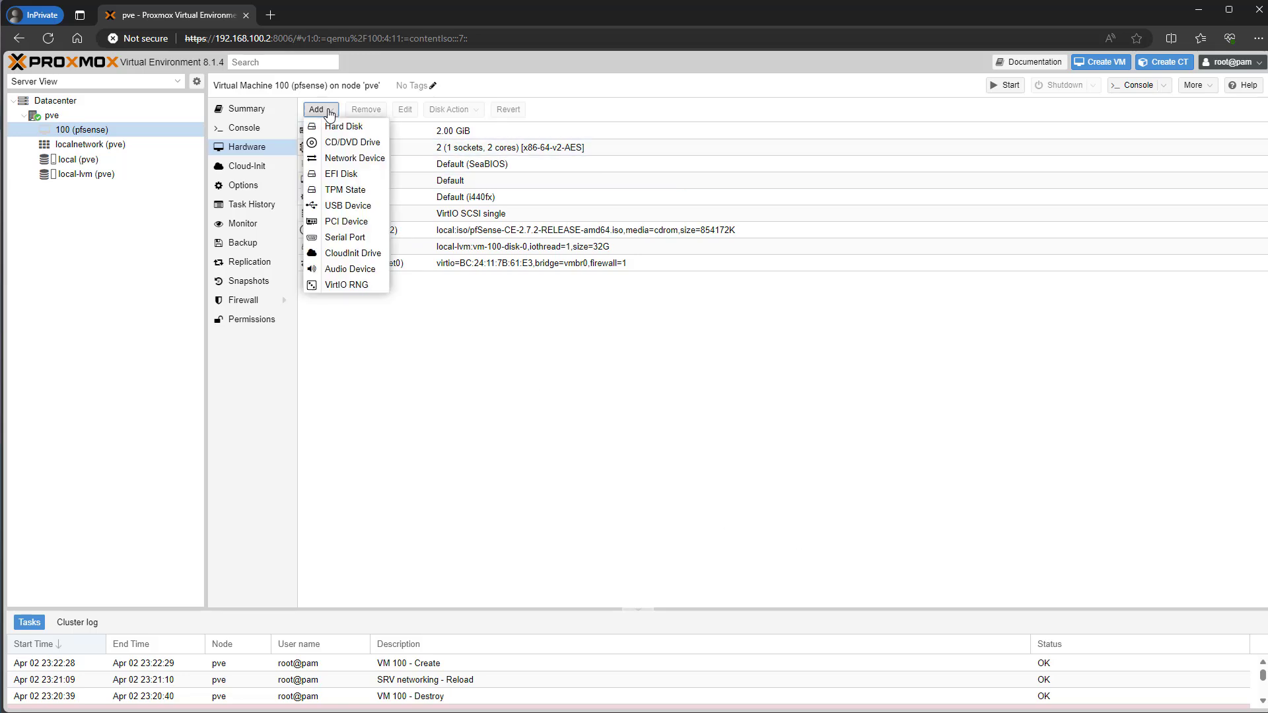
{"action": "left_click", "coordinate": [329, 160]}
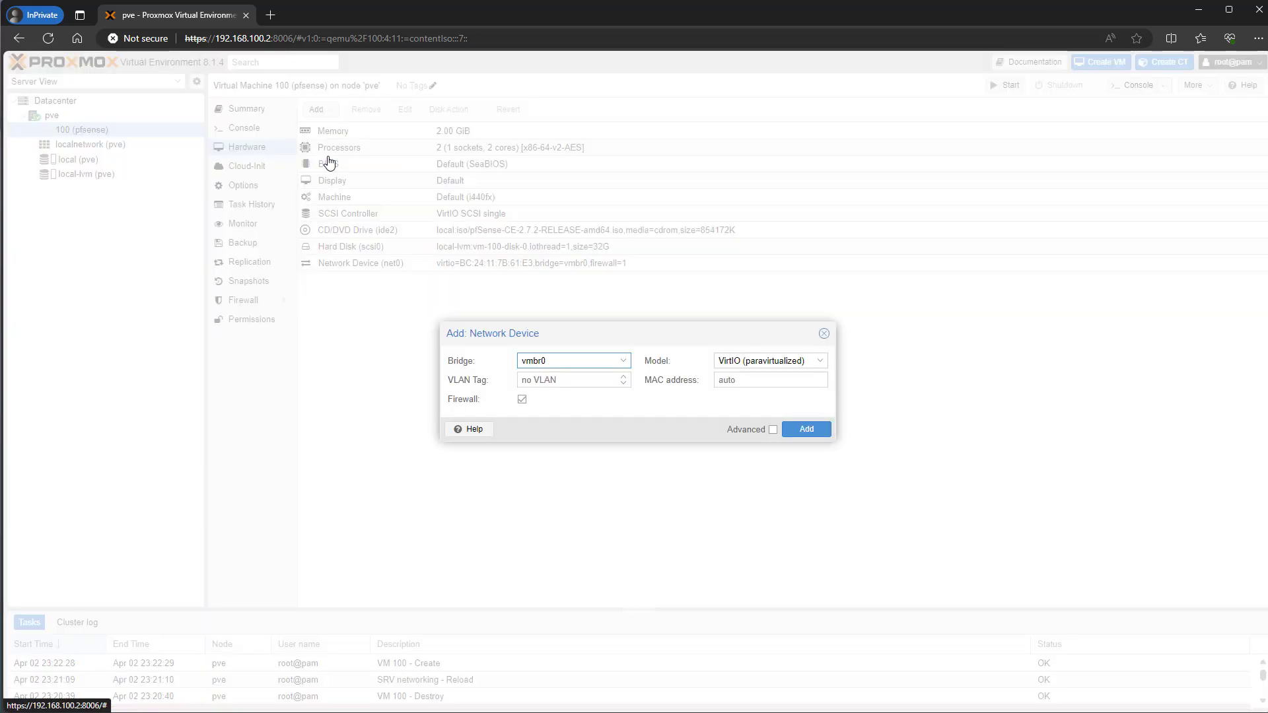
{"action": "left_click", "coordinate": [557, 358]}
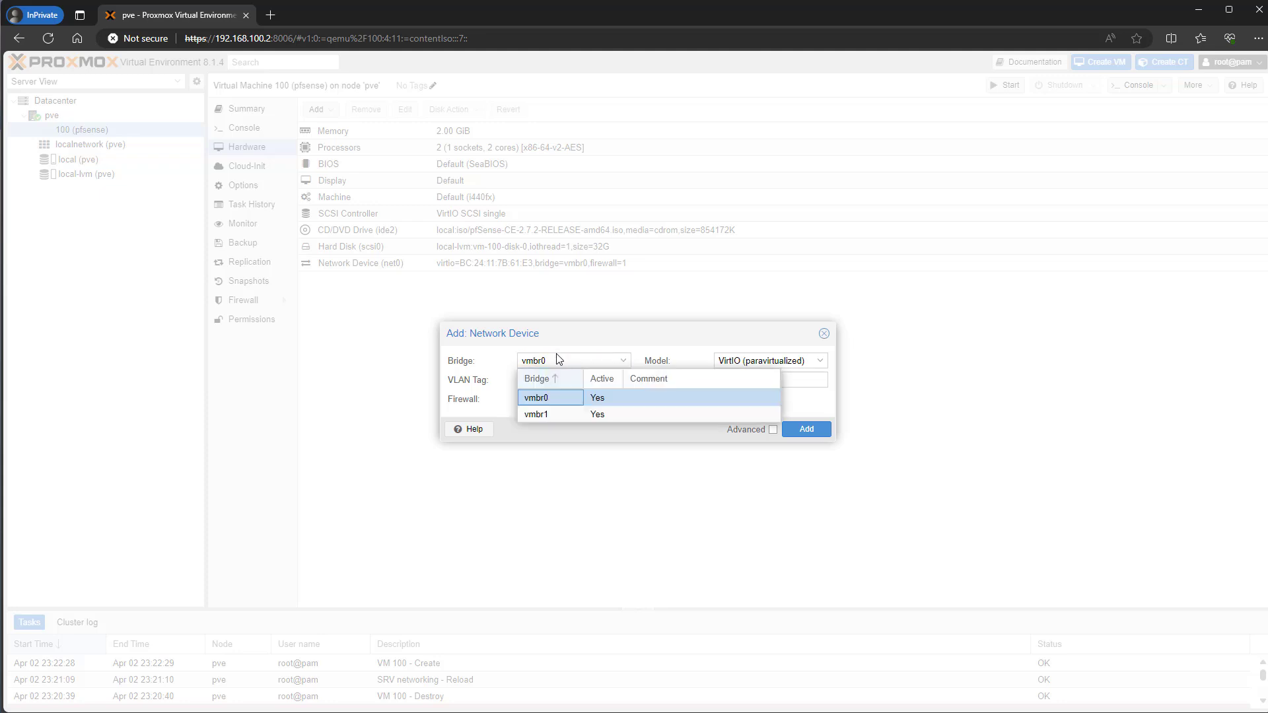
{"action": "left_click", "coordinate": [536, 415]}
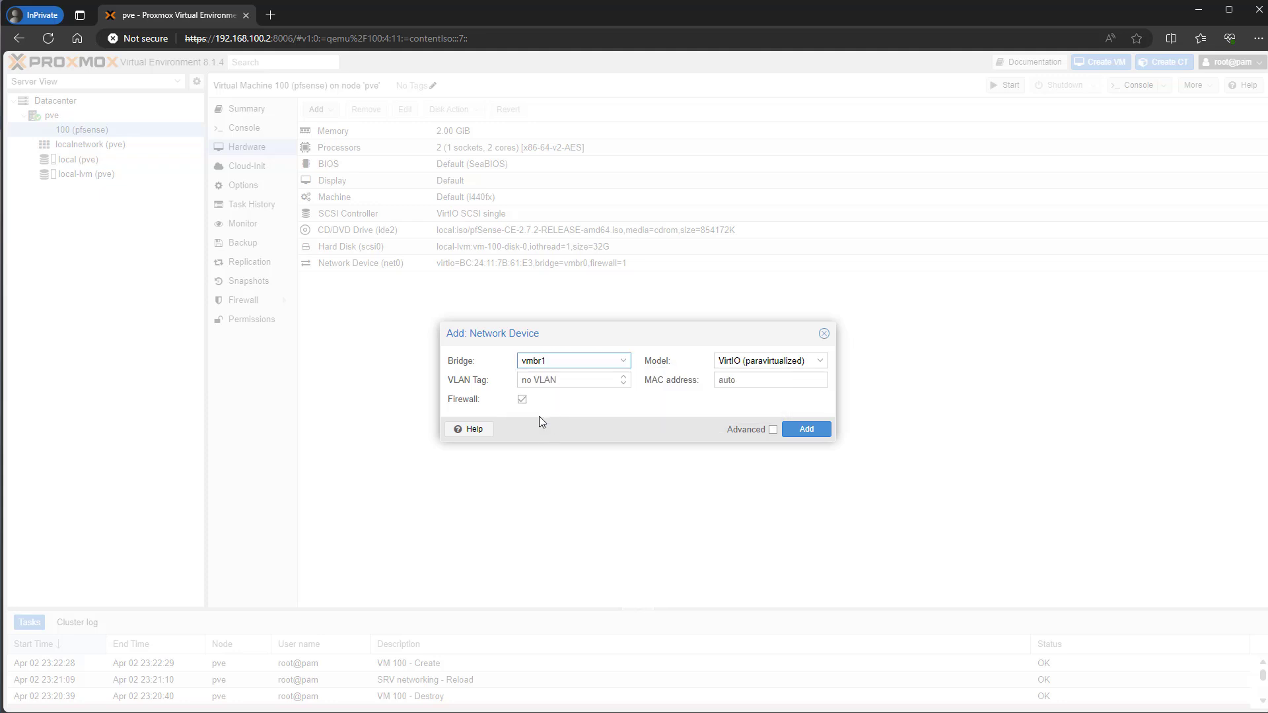
{"action": "left_click", "coordinate": [787, 437]}
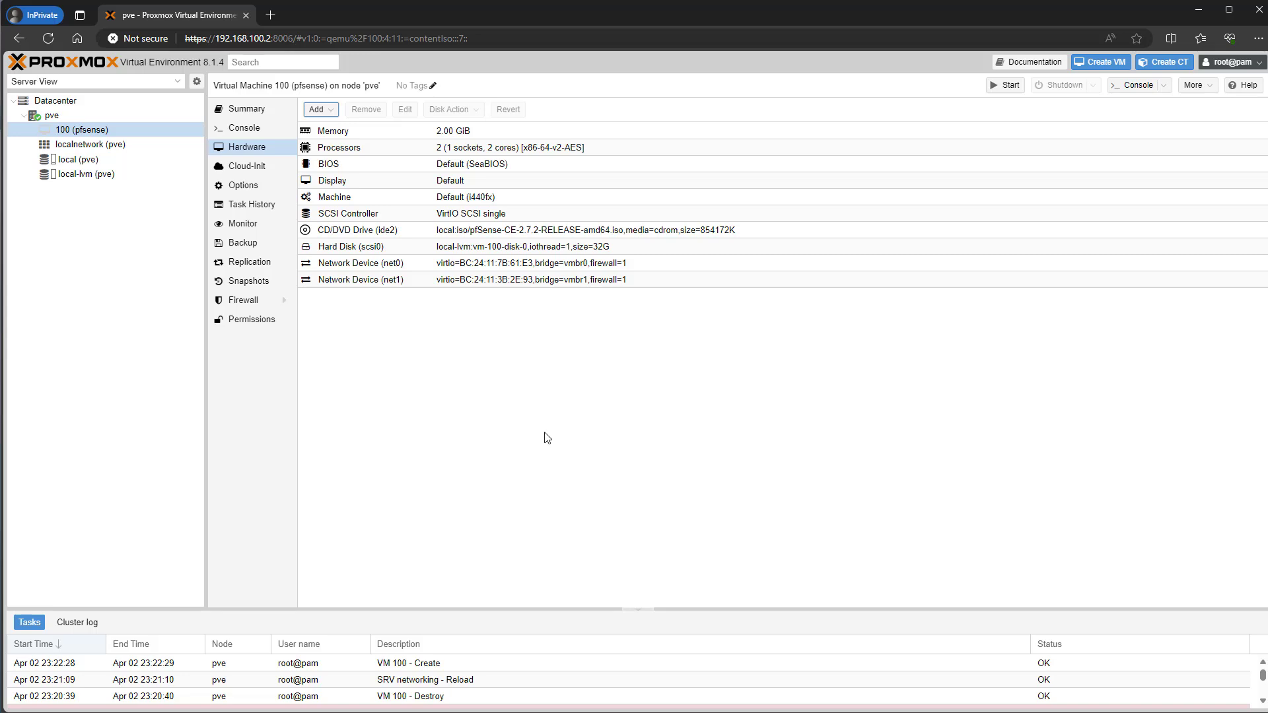
- Start VM 100 (pfsense) from the tree and watch it boot in the Console
{"action": "right_click", "coordinate": [102, 130]}
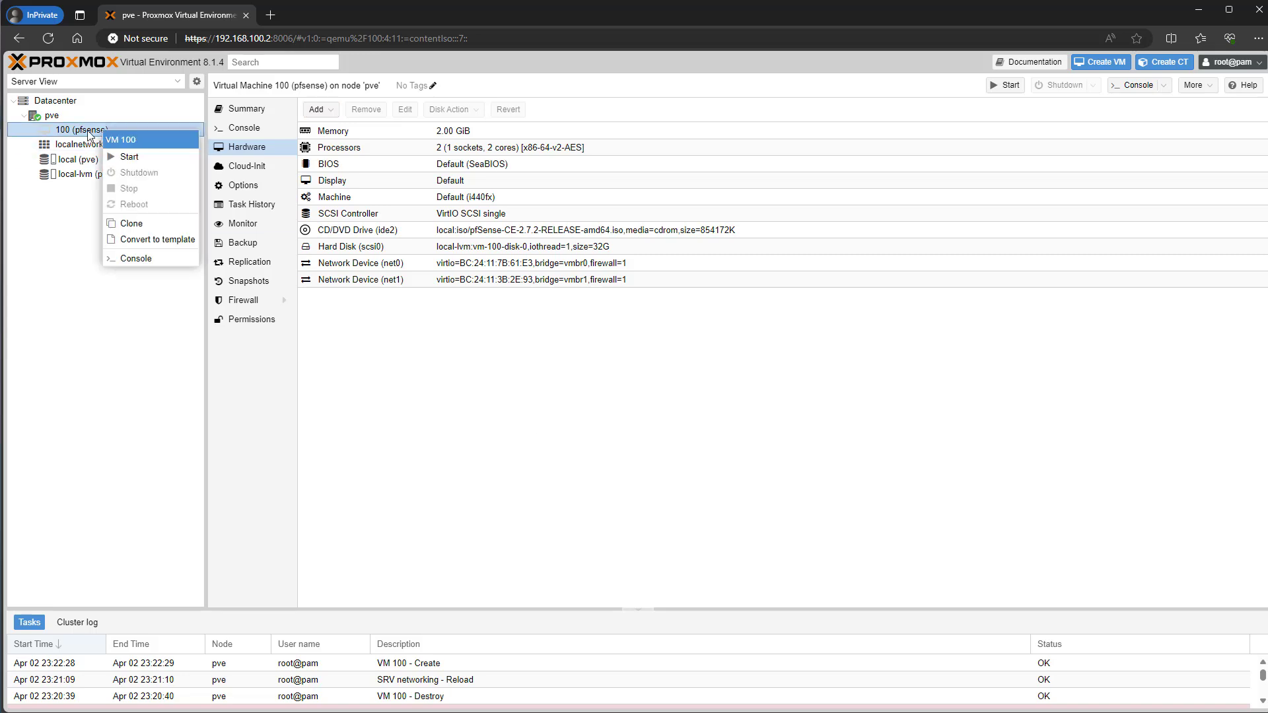
{"action": "left_click", "coordinate": [123, 157]}
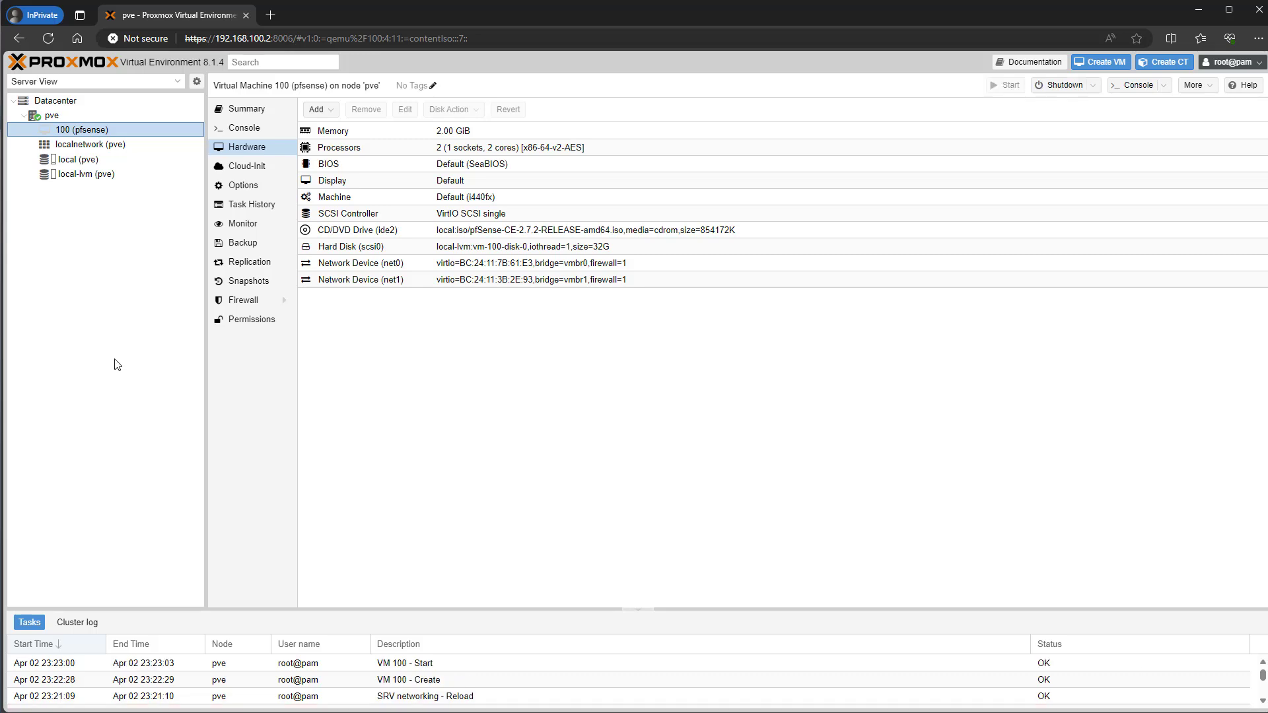
{"action": "left_click", "coordinate": [236, 131]}
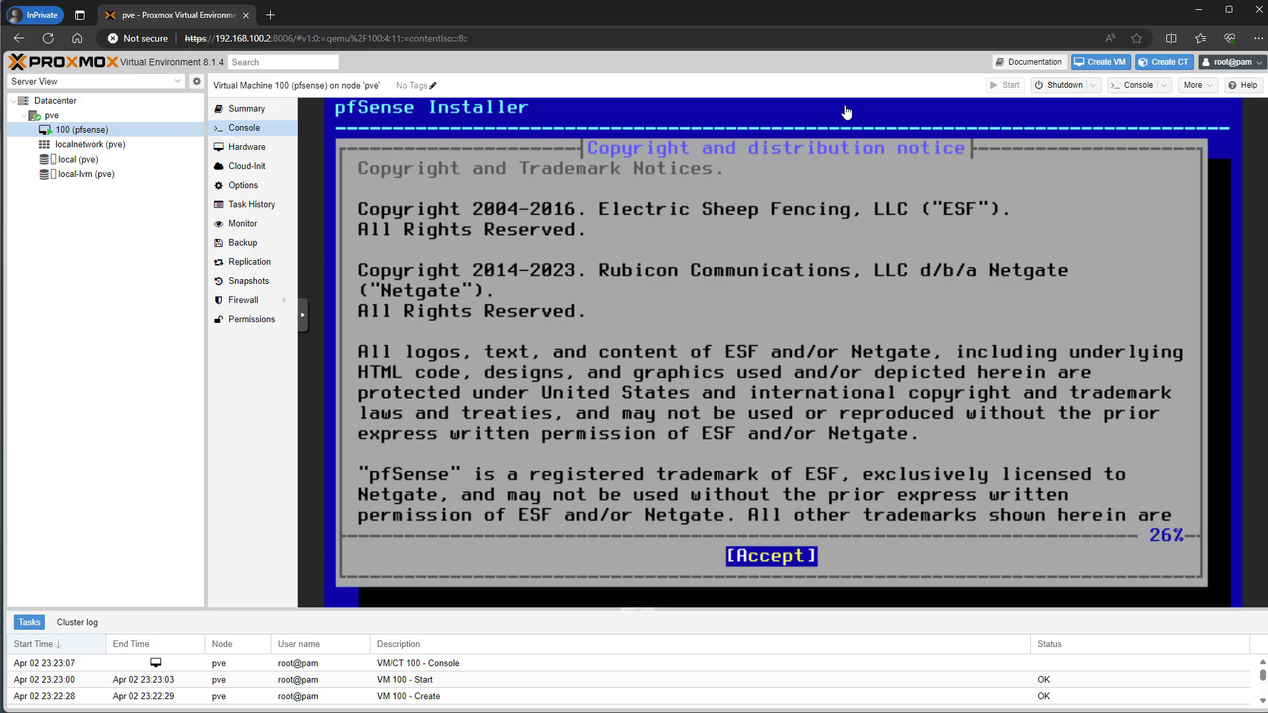
- Install pfSense with Auto (ZFS), a stripe pool on disk da0, confirming the wipe with YES
{"action": "key", "text": "Return"}
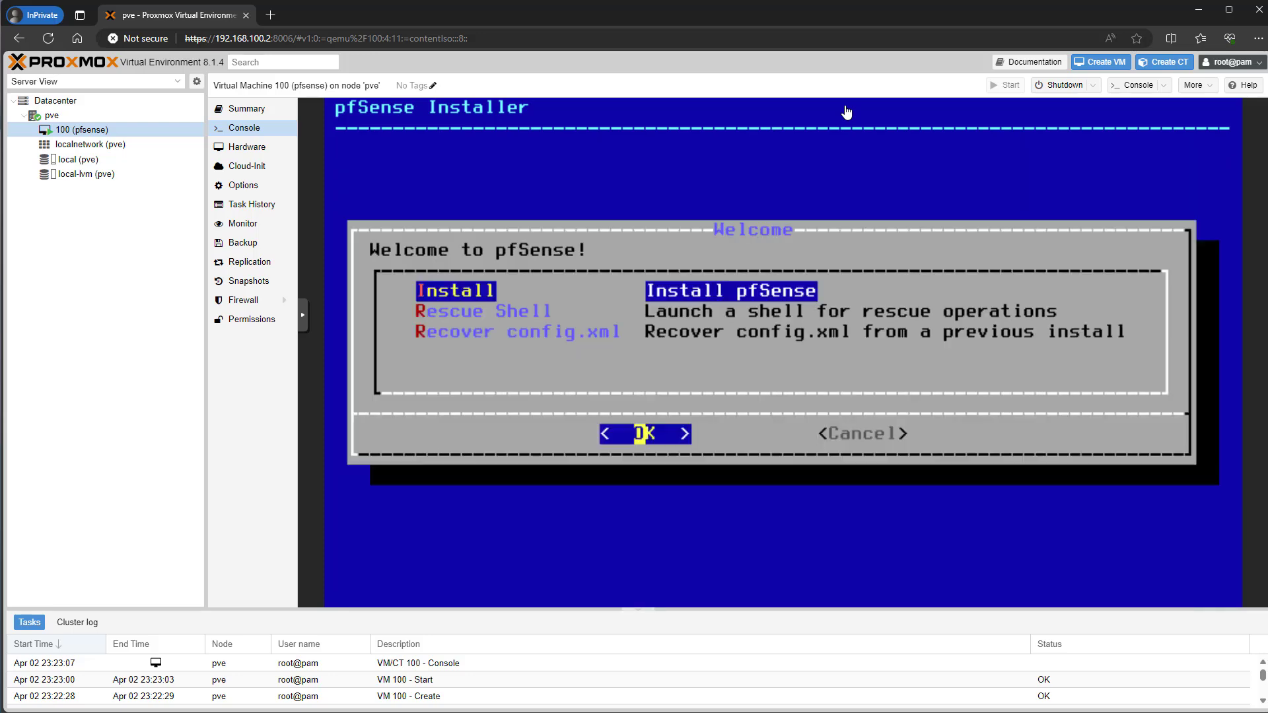
{"action": "key", "text": "Return"}
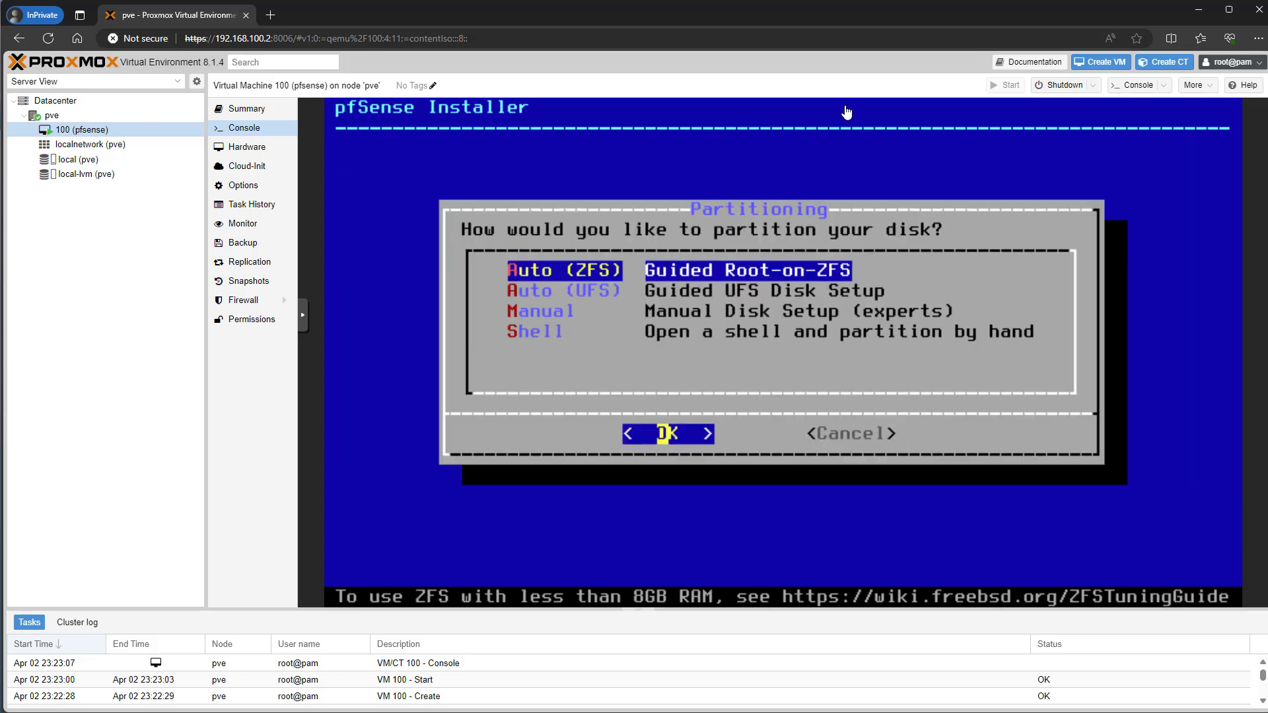
{"action": "key", "text": "Return"}
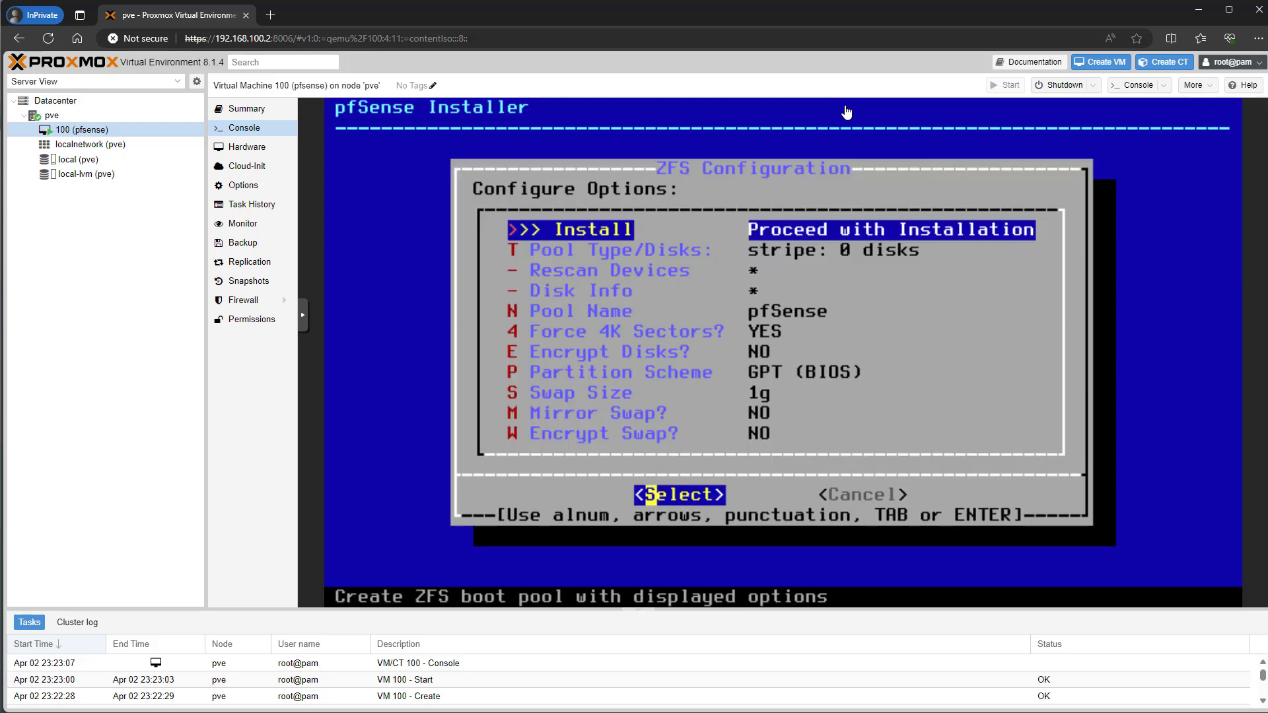
{"action": "key", "text": "Down"}
{"action": "key", "text": "Return"}
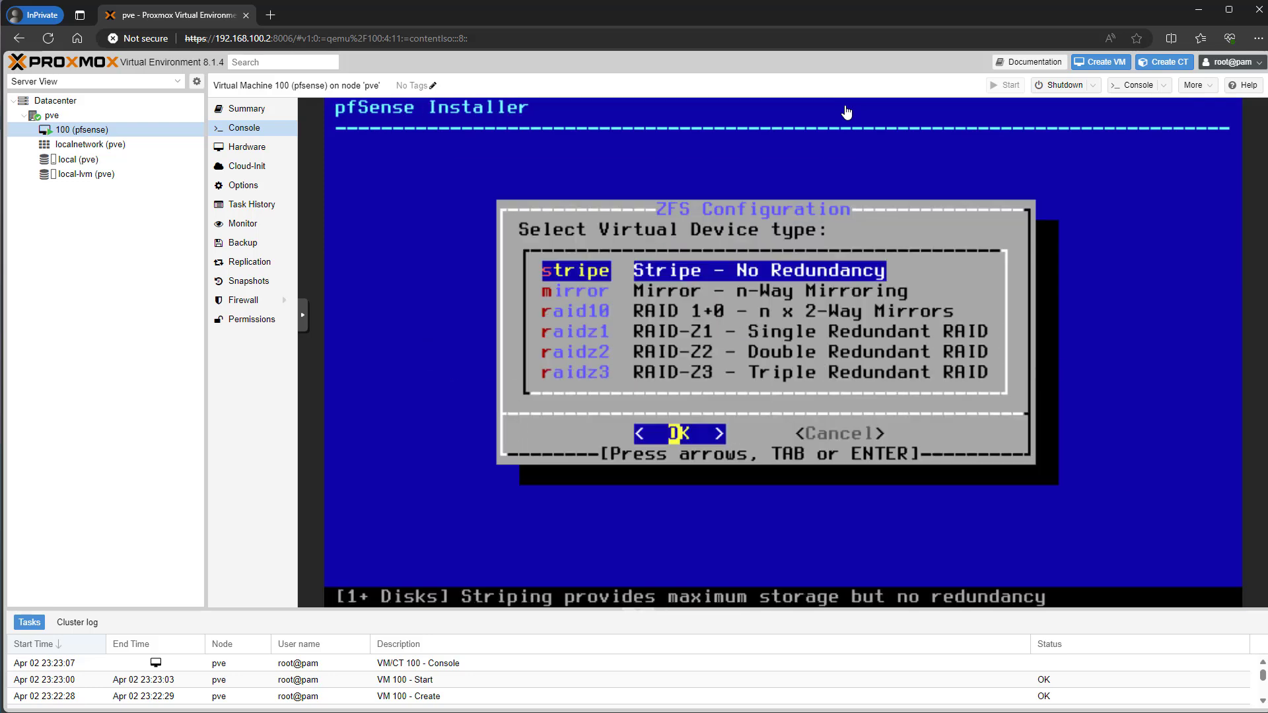
{"action": "key", "text": "Return"}
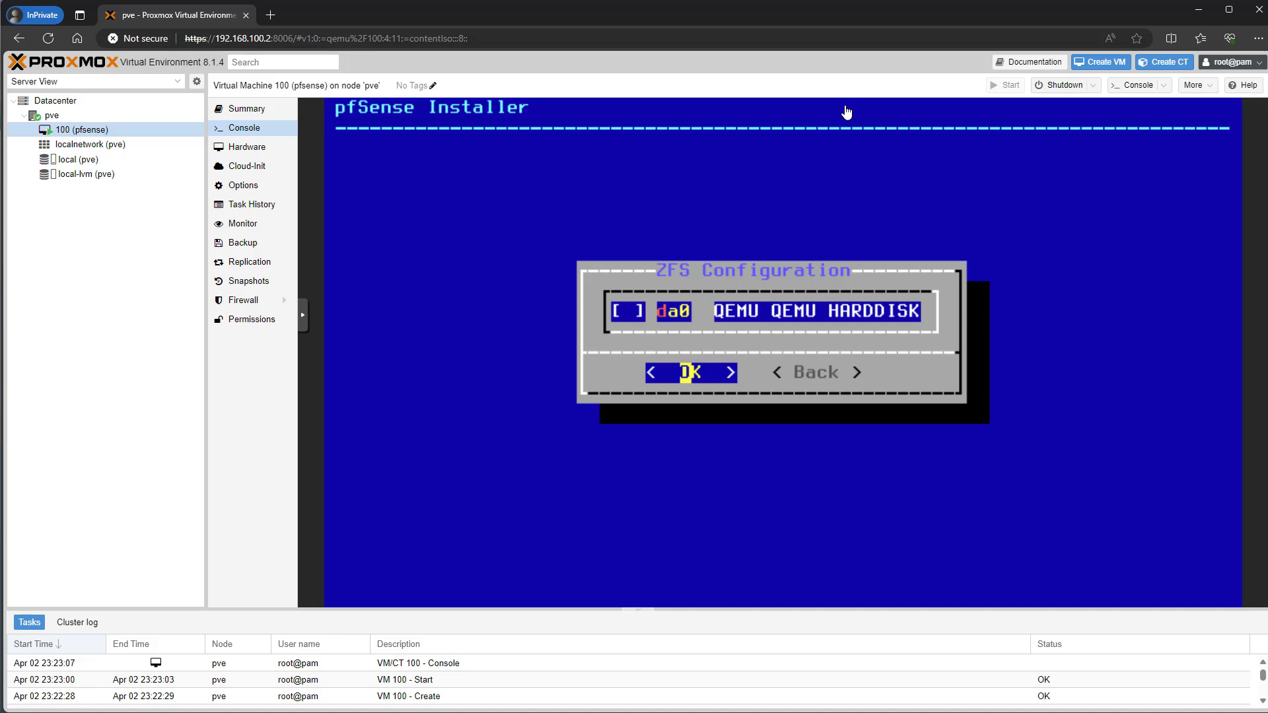
{"action": "key", "text": "space"}
{"action": "key", "text": "Return"}
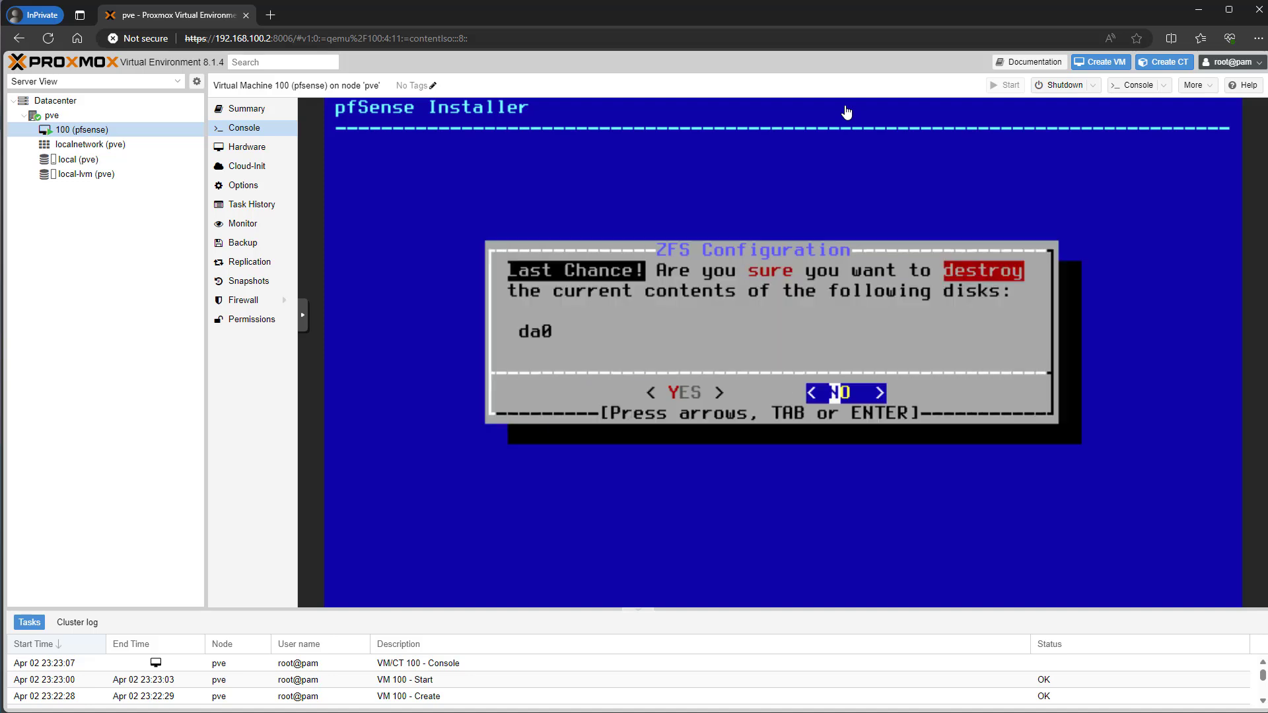
{"action": "key", "text": "Left"}
{"action": "key", "text": "Return"}
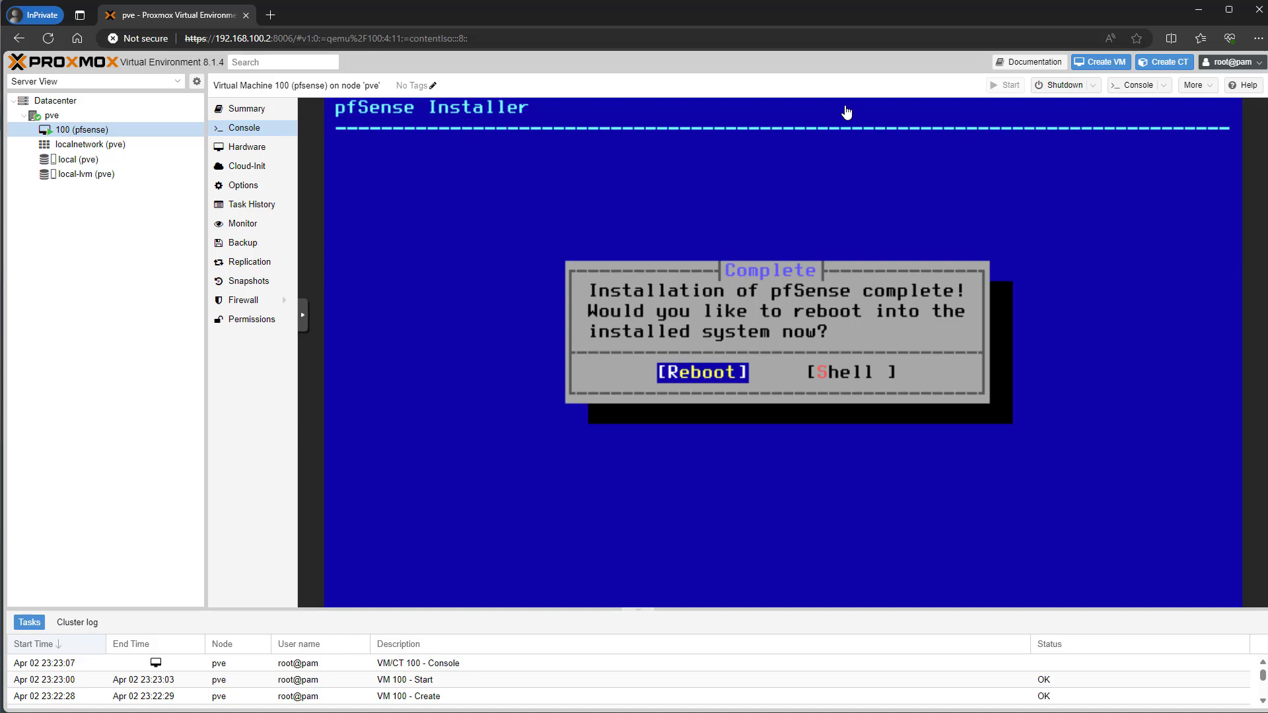
- Reboot into the installed pfSense and answer n to setting up VLANs
{"action": "key", "text": "Return"}
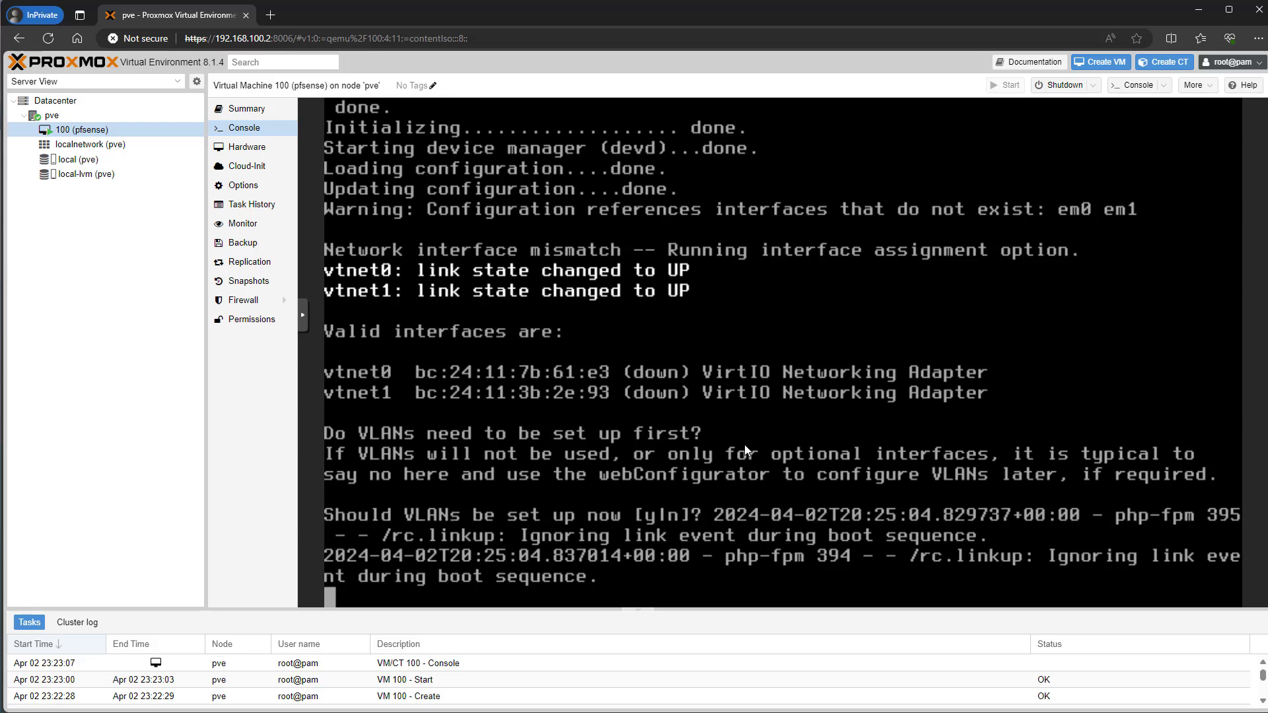
{"action": "type", "text": "n"}
{"action": "key", "text": "Return"}
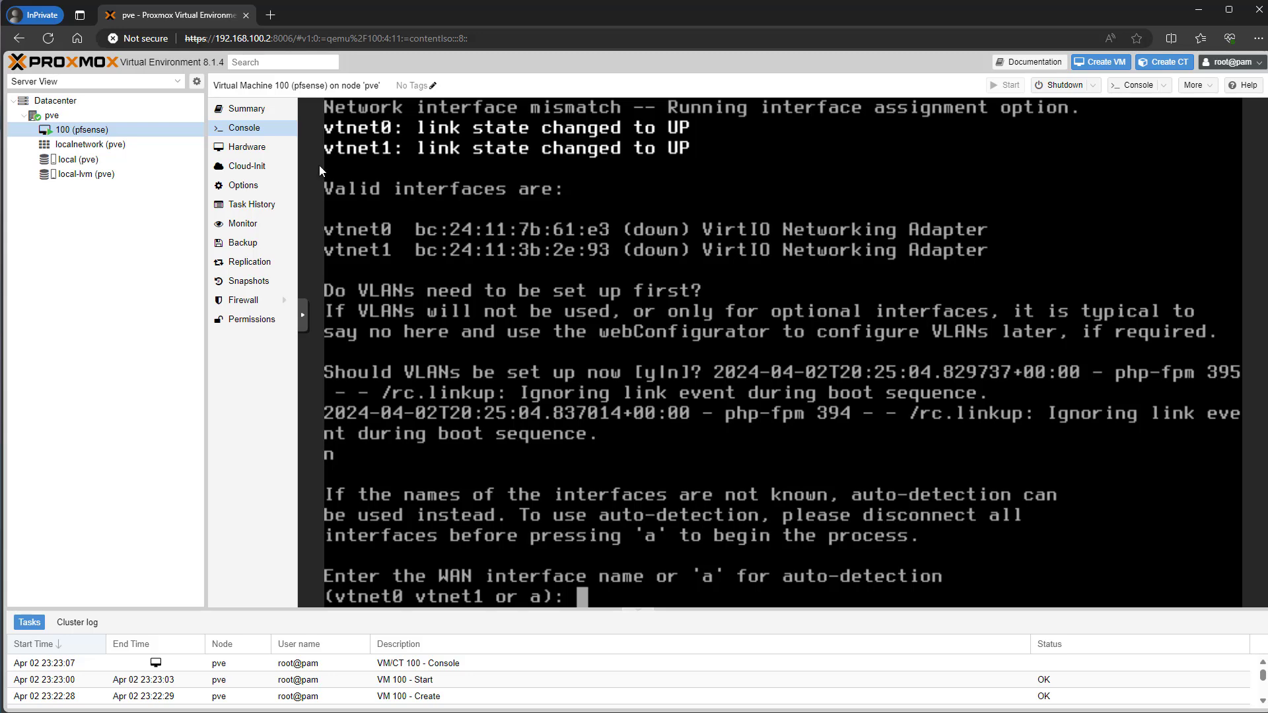
{"action": "left_click", "coordinate": [247, 148]}
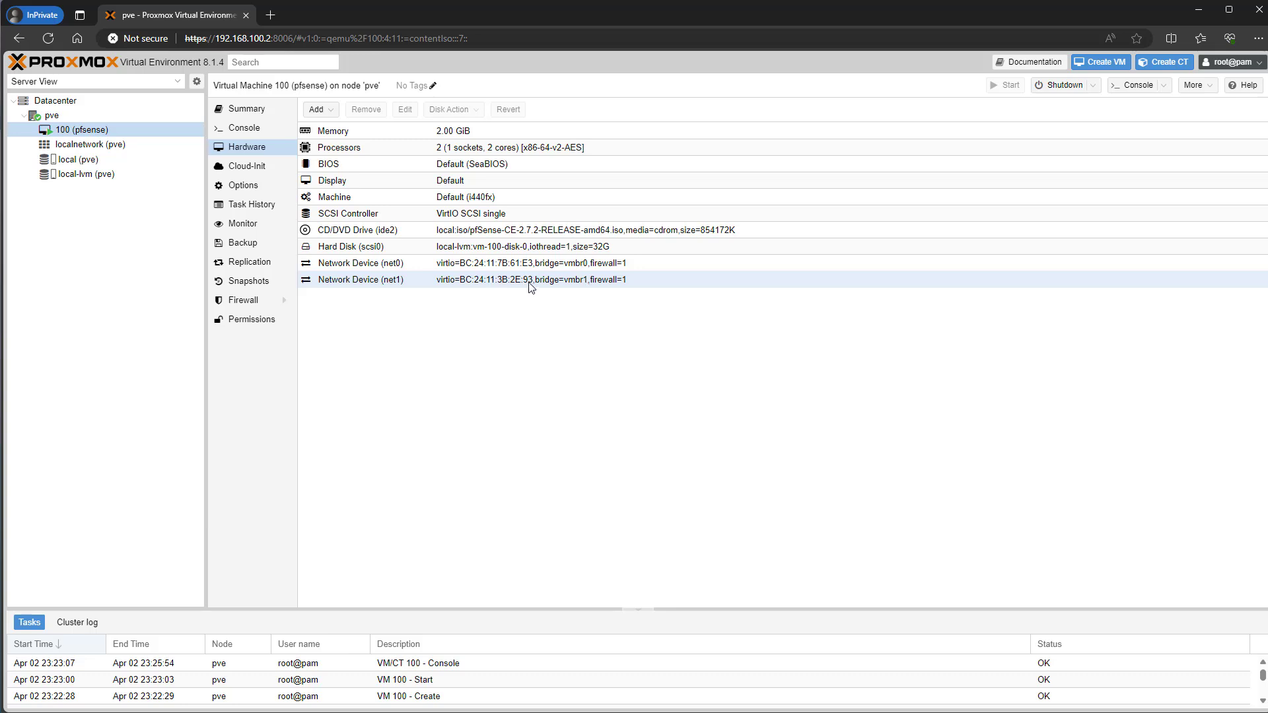
{"action": "left_click", "coordinate": [244, 129]}
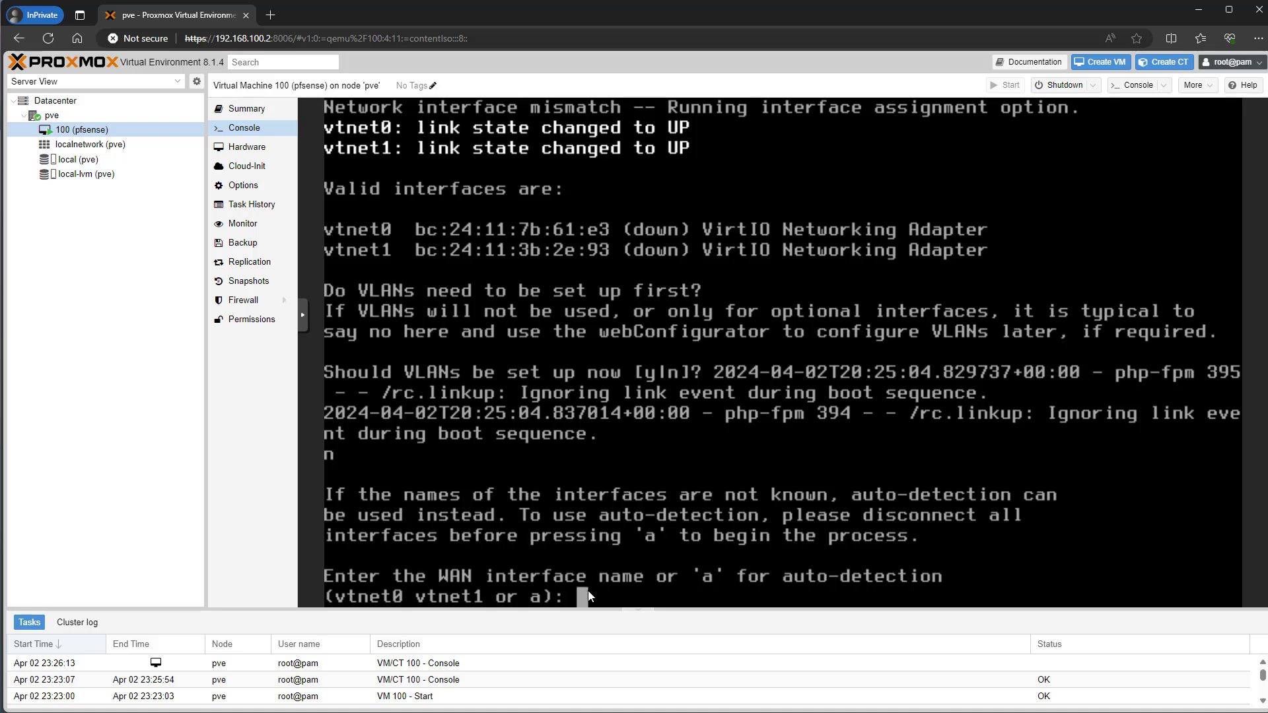
- Assign vtnet1 as WAN and vtnet0 as LAN in the pfSense console, confirming with y
{"action": "type", "text": "vtnet1"}
{"action": "key", "text": "Return"}
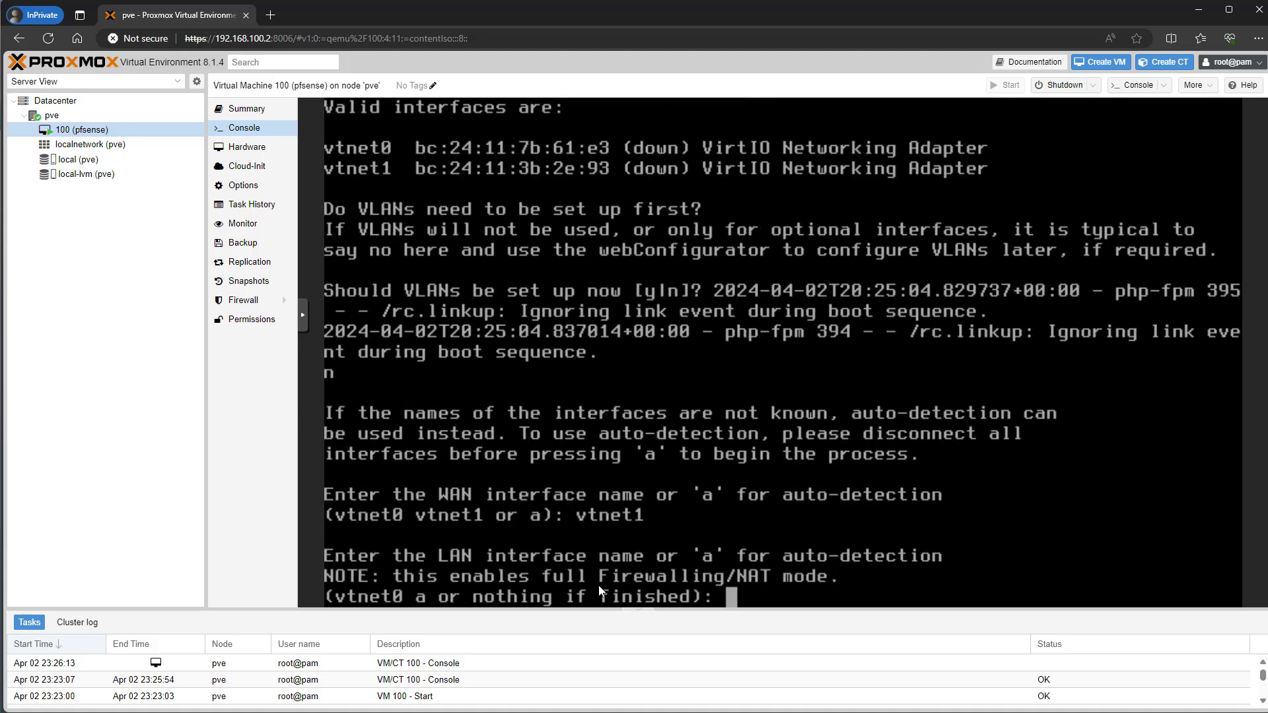
{"action": "type", "text": "vtnet"}
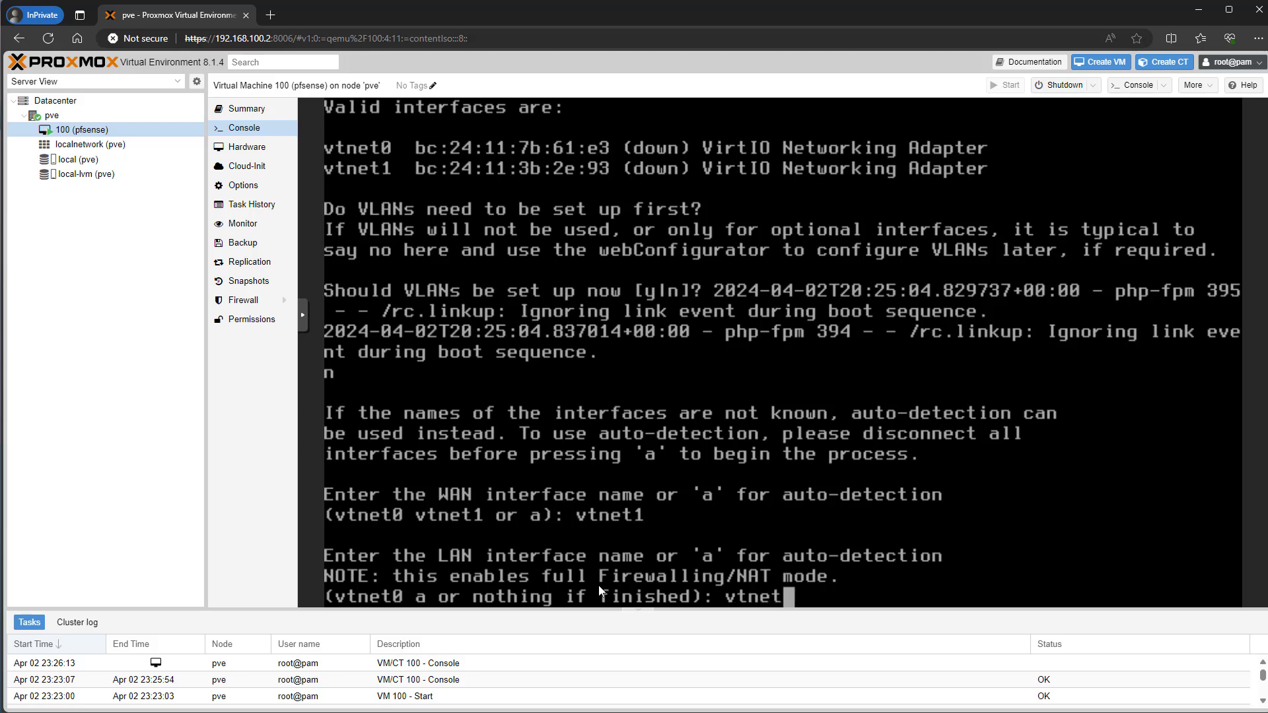
{"action": "type", "text": "0"}
{"action": "key", "text": "Return"}
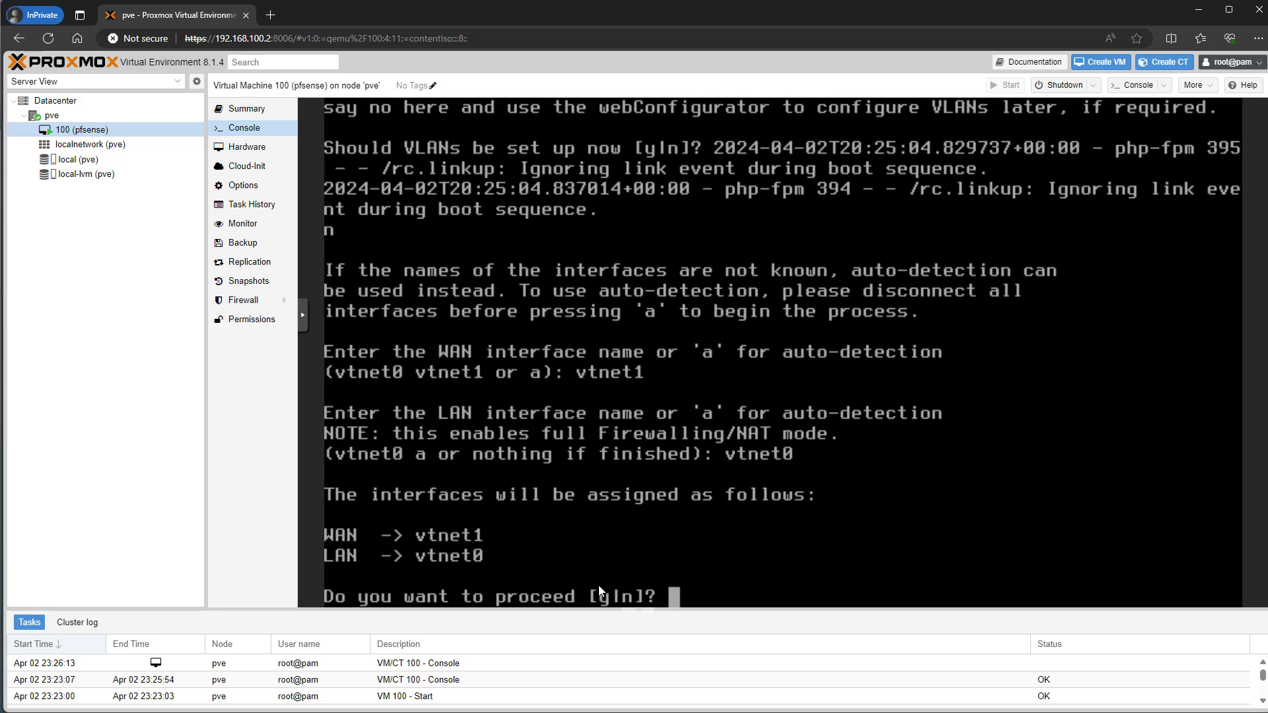
{"action": "type", "text": "y"}
{"action": "key", "text": "Return"}
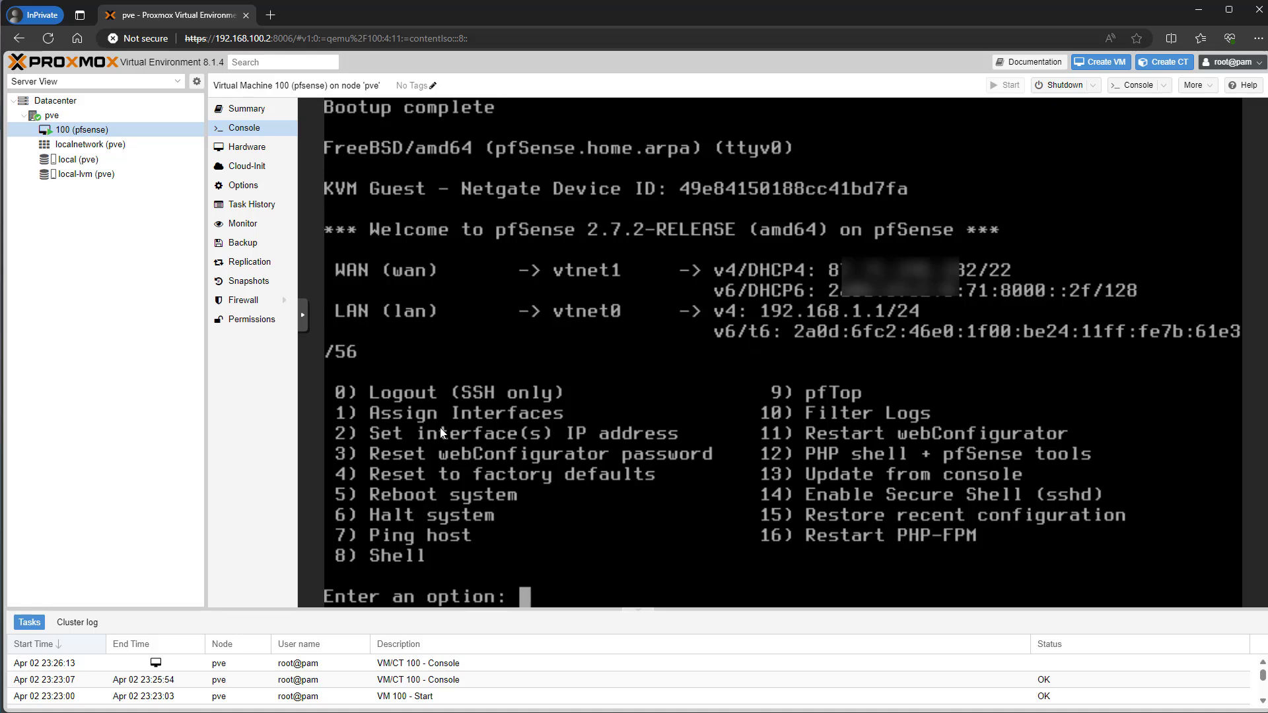
- Set the LAN interface to static 192.168.100.1/24 with no gateway and no IPv6
{"action": "type", "text": "2"}
{"action": "key", "text": "Return"}
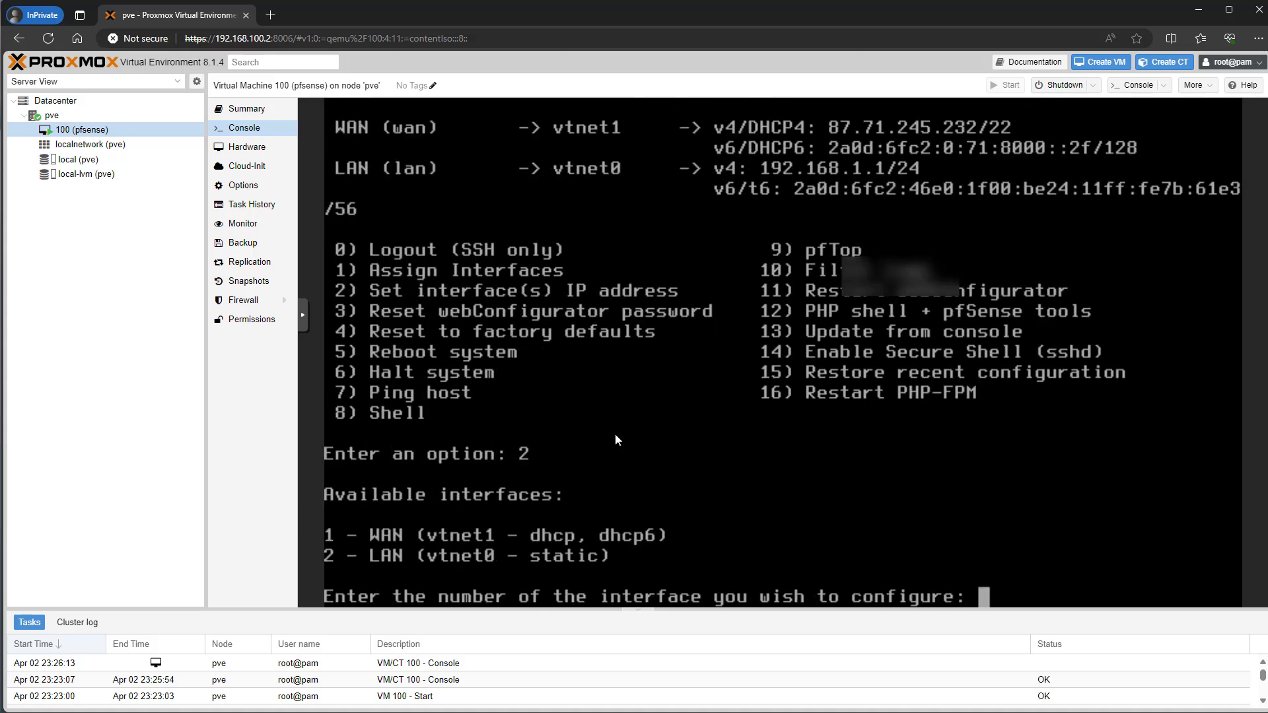
{"action": "type", "text": "2"}
{"action": "key", "text": "Return"}
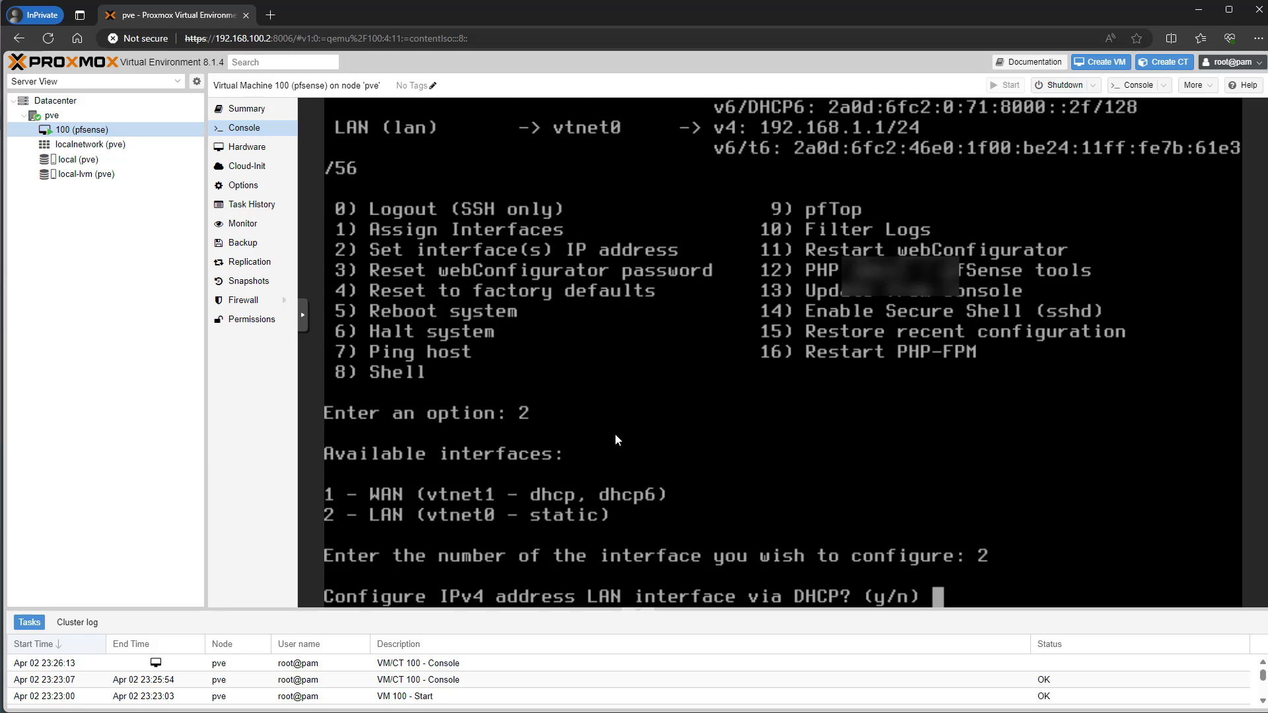
{"action": "type", "text": "n"}
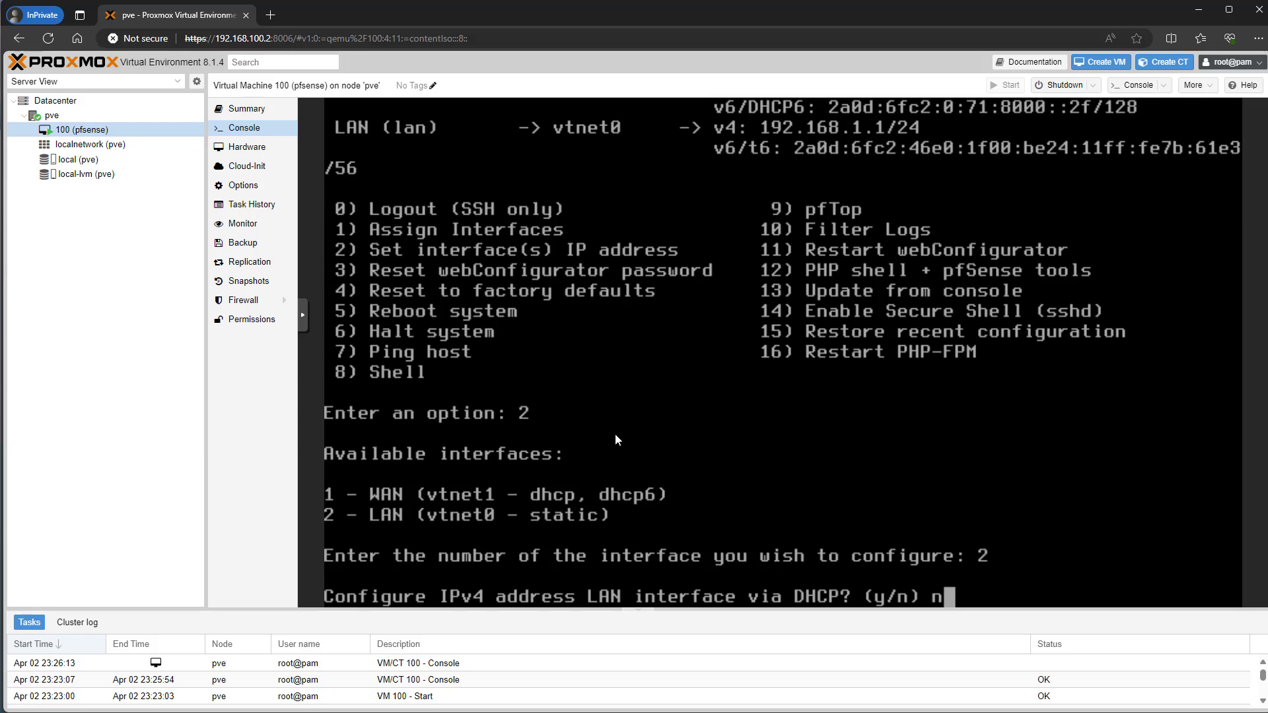
{"action": "key", "text": "Return"}
{"action": "type", "text": "192.168."}
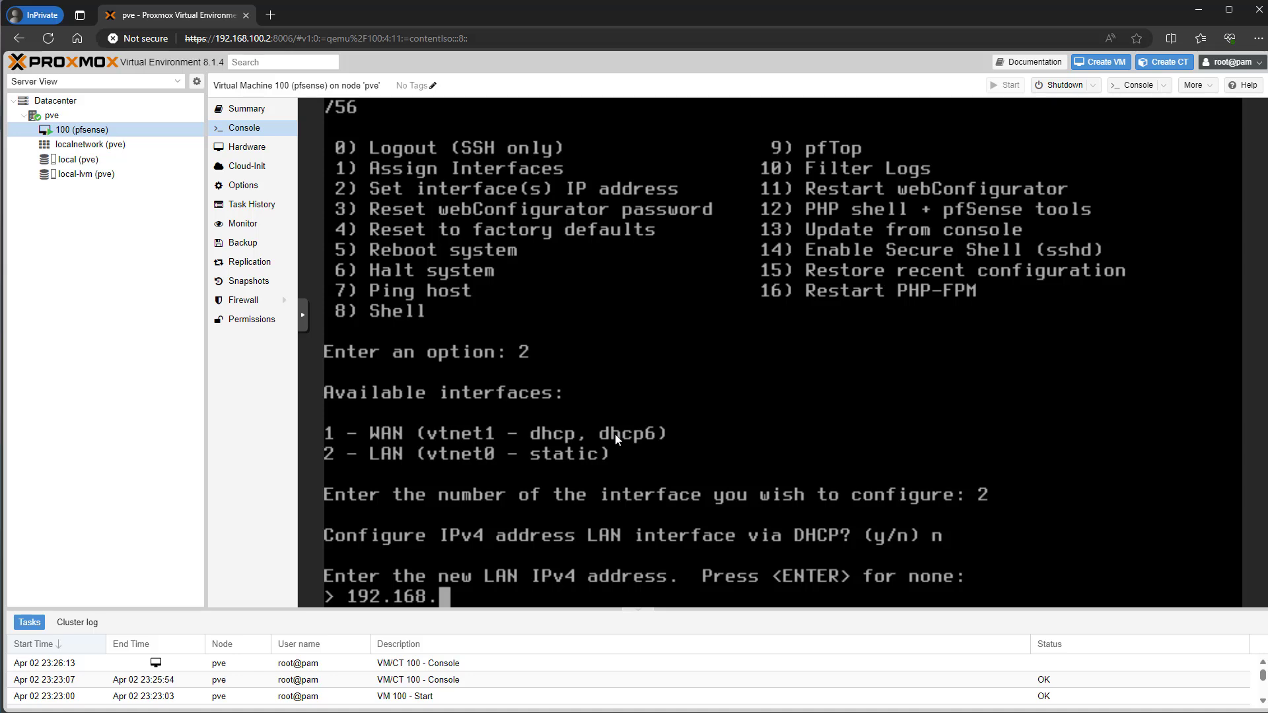
{"action": "type", "text": "100.1"}
{"action": "key", "text": "Return"}
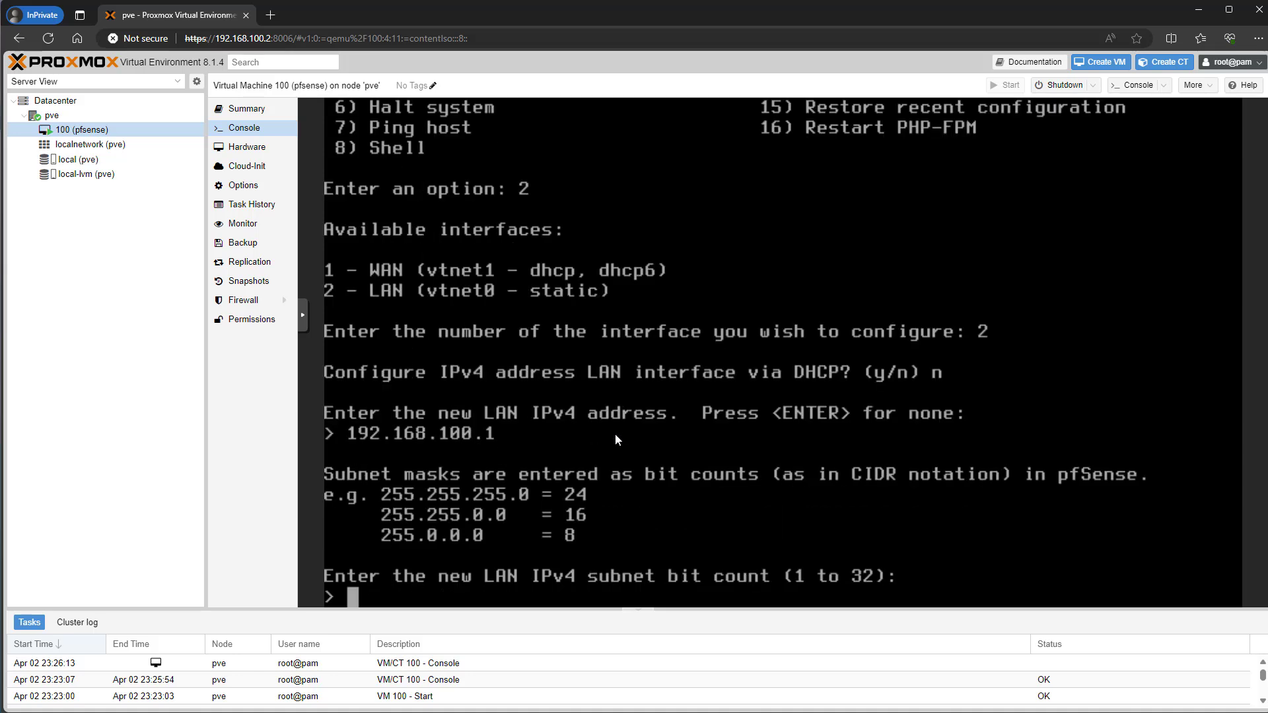
{"action": "type", "text": "24"}
{"action": "key", "text": "Return"}
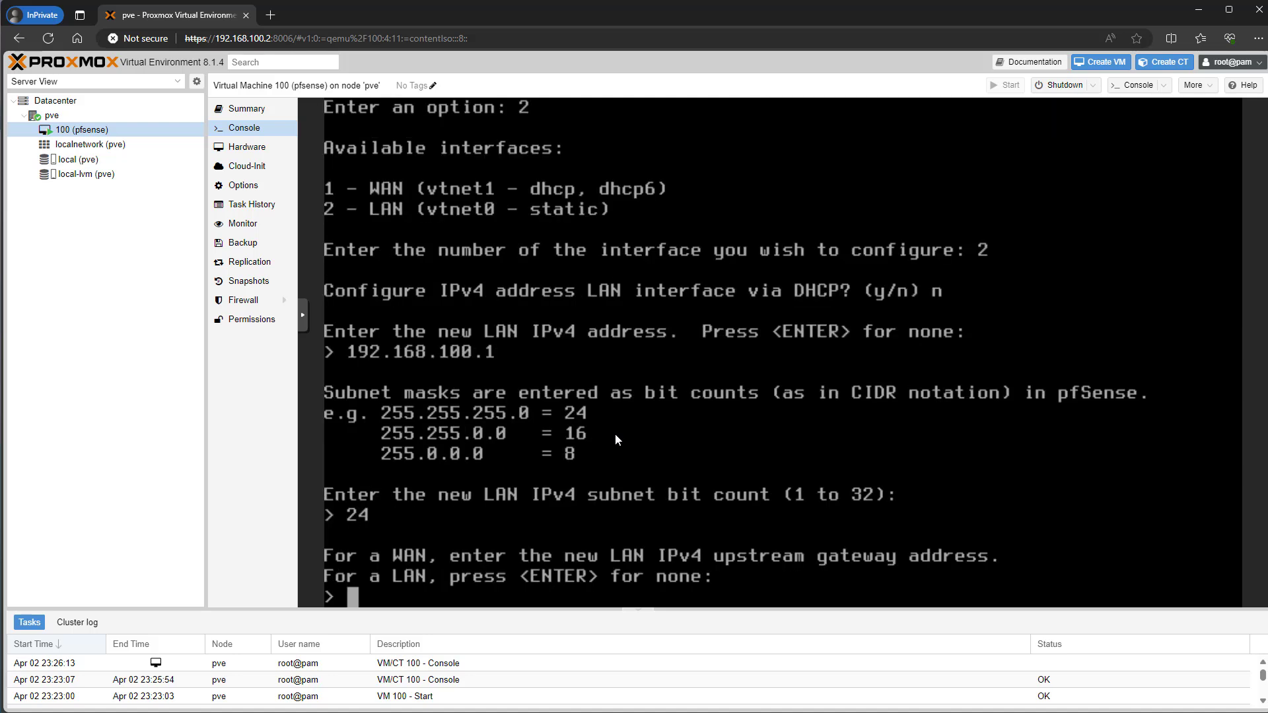
{"action": "key", "text": "Return"}
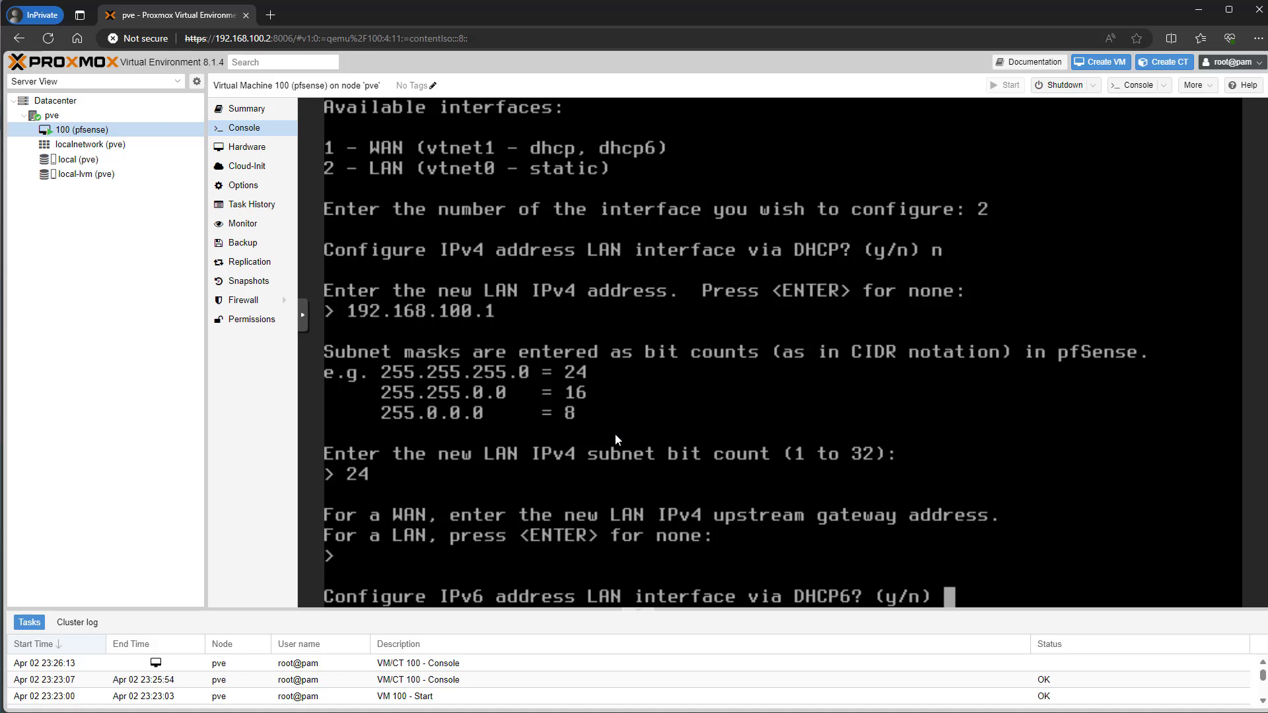
{"action": "type", "text": "n"}
{"action": "key", "text": "Return"}
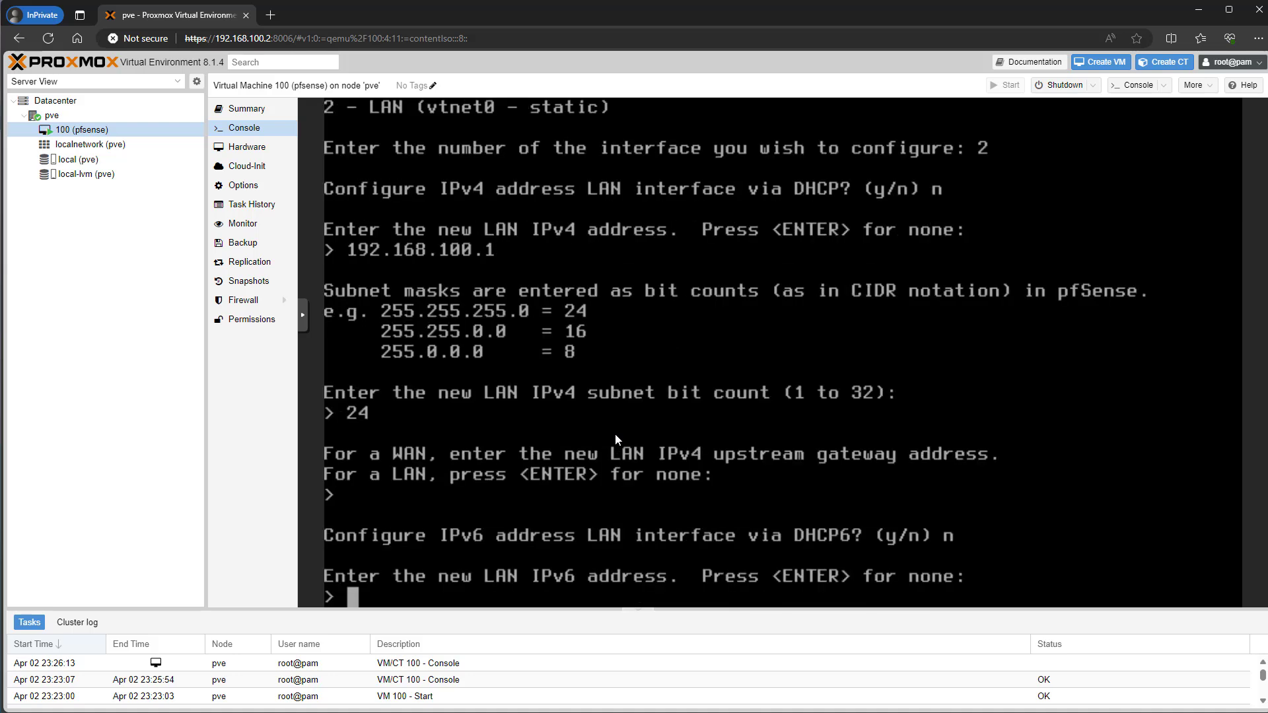
{"action": "key", "text": "Return"}
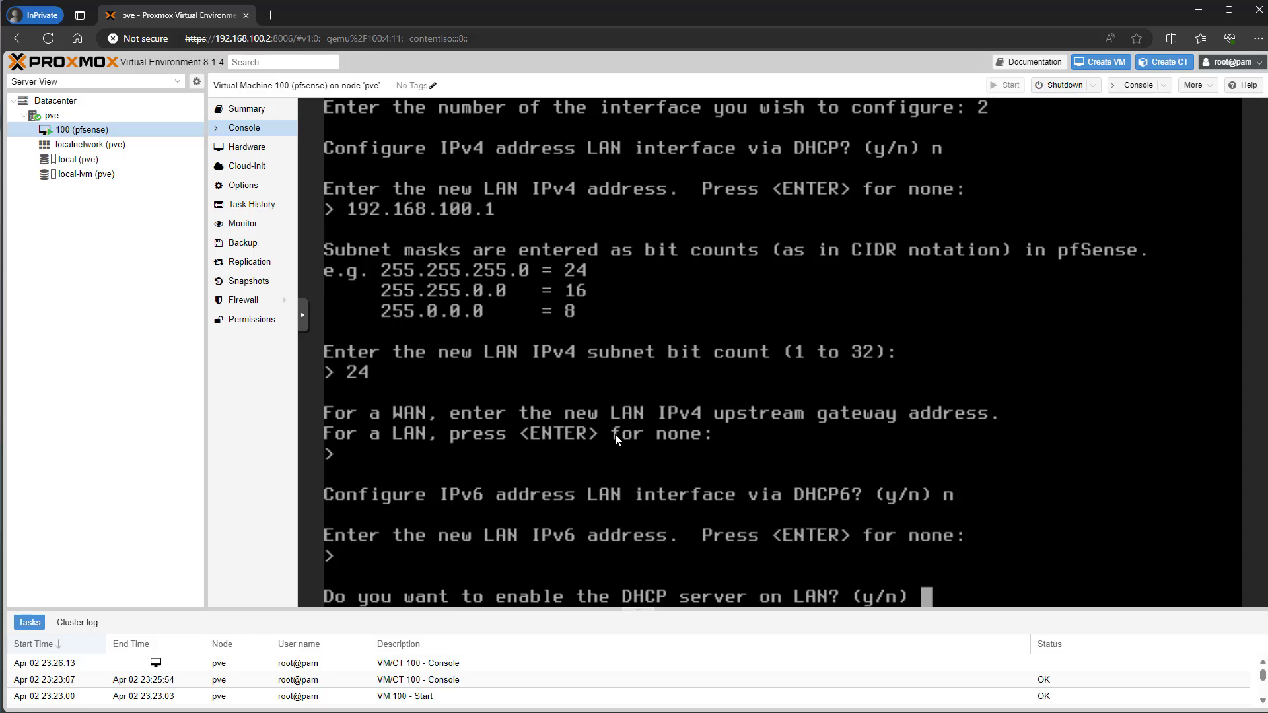
- Enable the LAN DHCP server for 192.168.100.150–192.168.100.200 and switch the webConfigurator to HTTP
{"action": "type", "text": "y"}
{"action": "key", "text": "Return"}
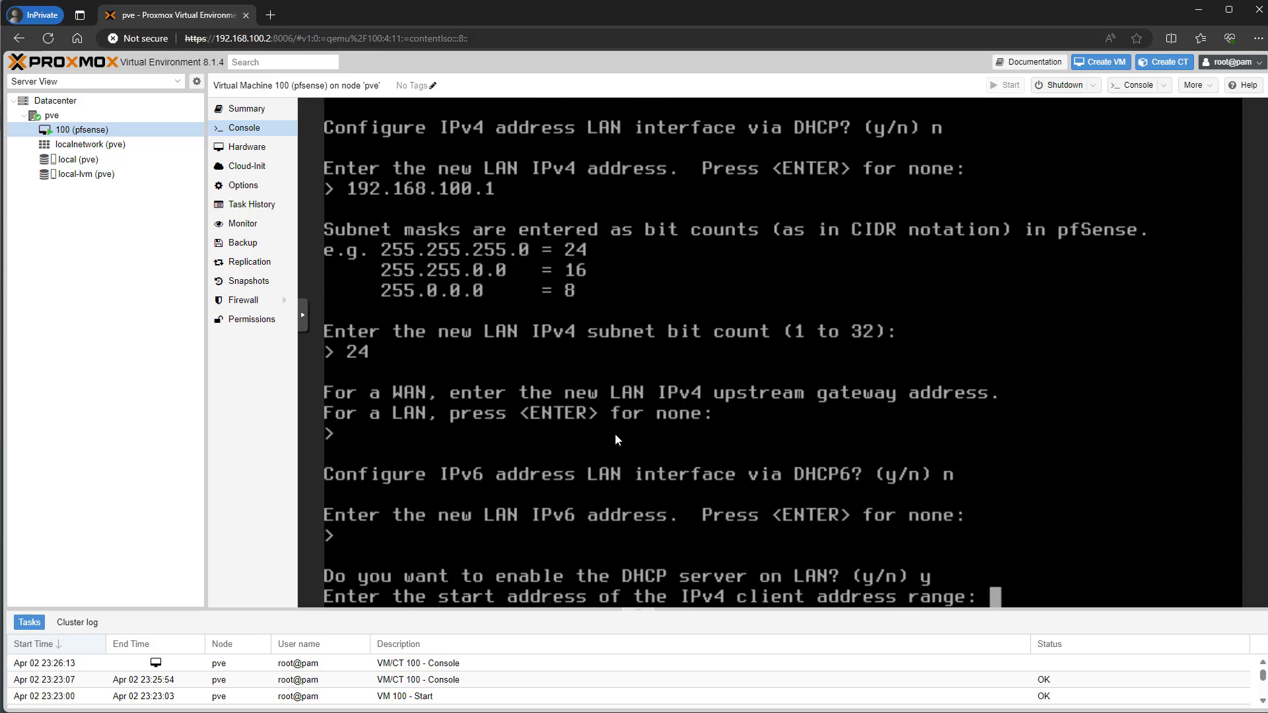
{"action": "type", "text": "192.1"}
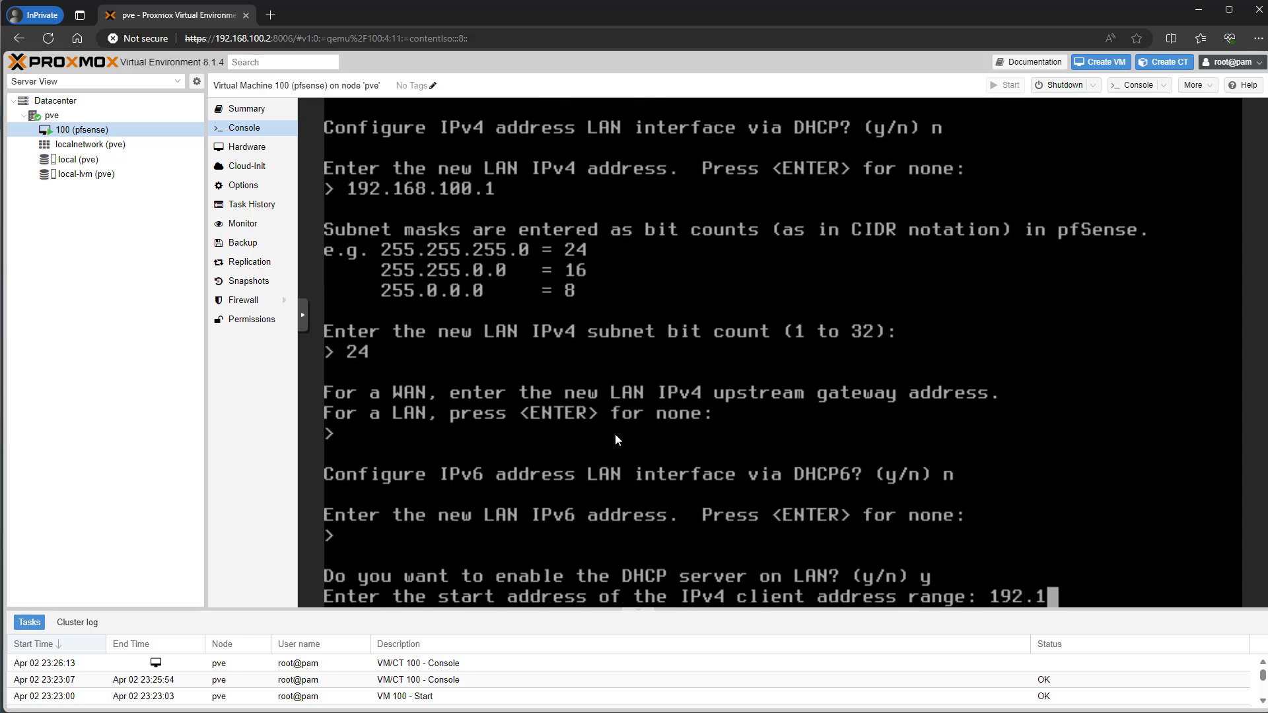
{"action": "type", "text": "68.150"}
{"action": "key", "text": "Return"}
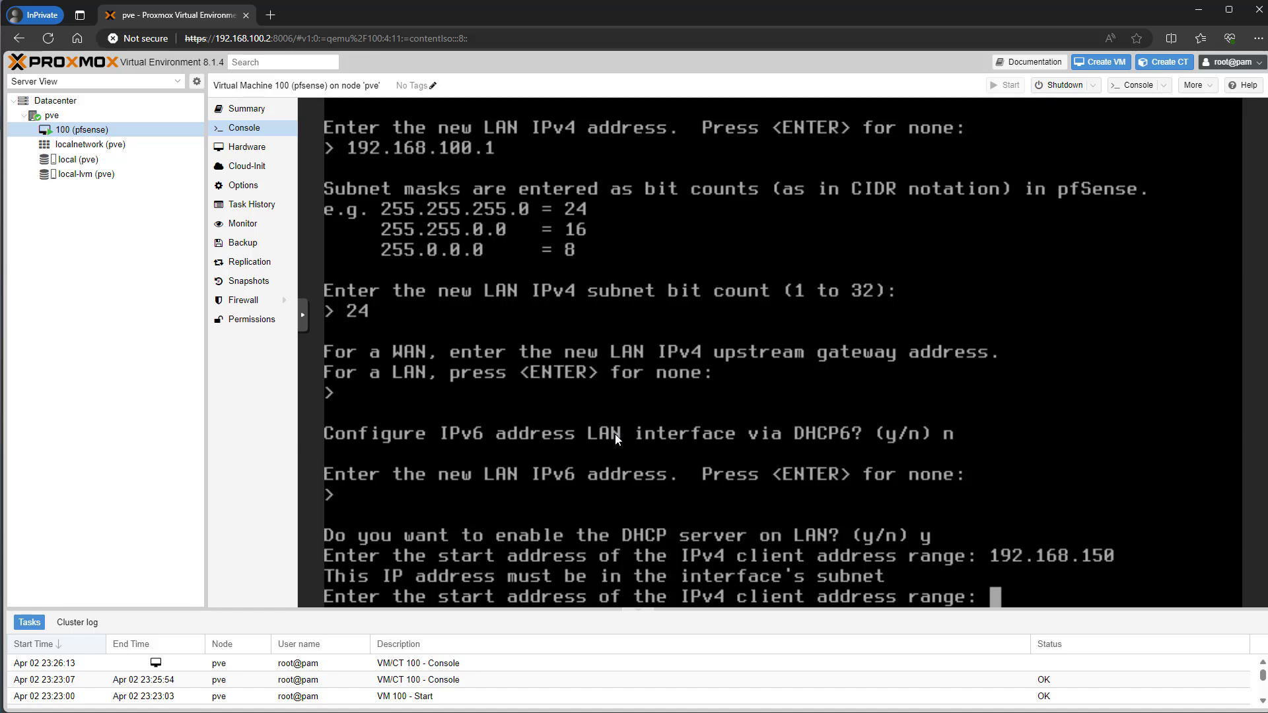
{"action": "type", "text": "192.1"}
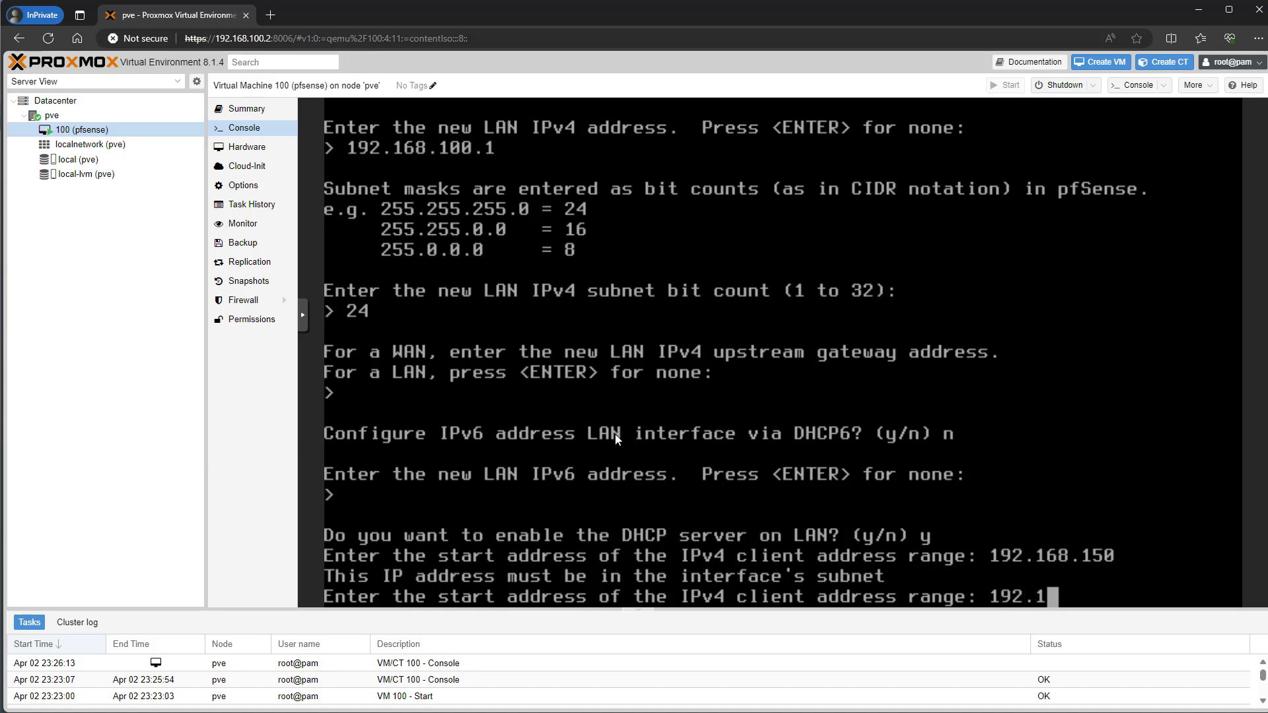
{"action": "type", "text": "68.100"}
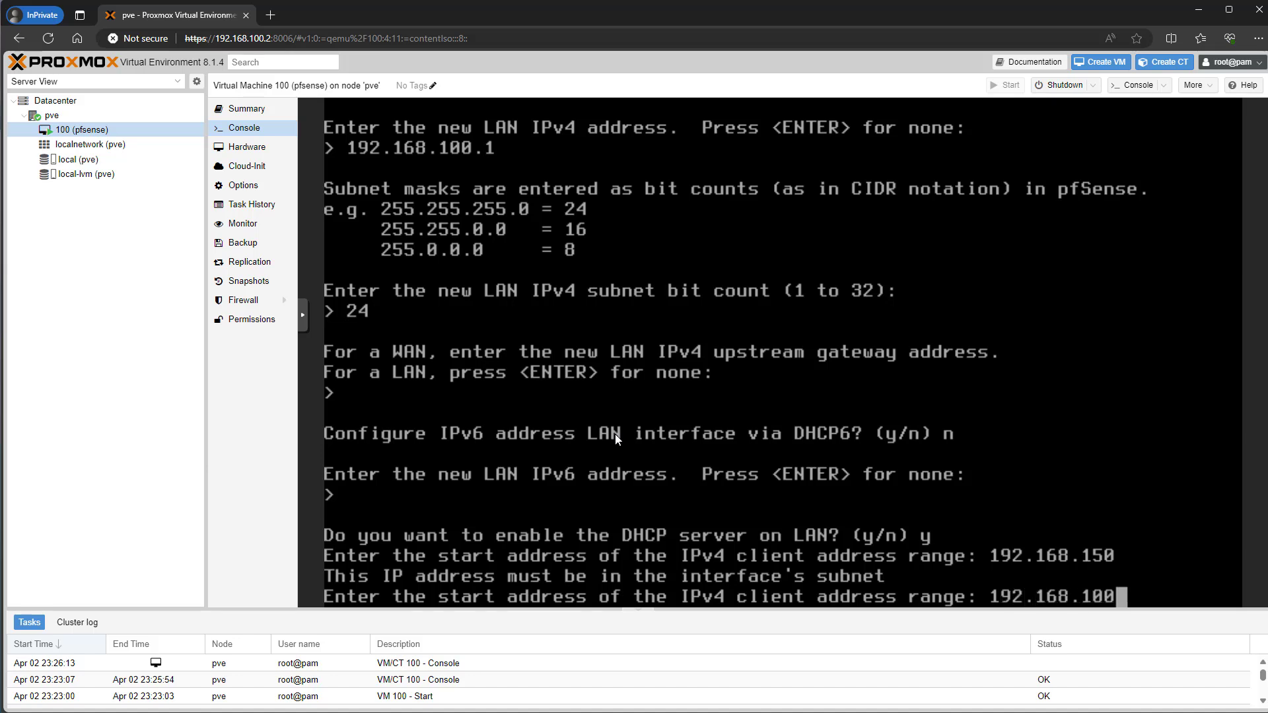
{"action": "type", "text": ".150"}
{"action": "key", "text": "Return"}
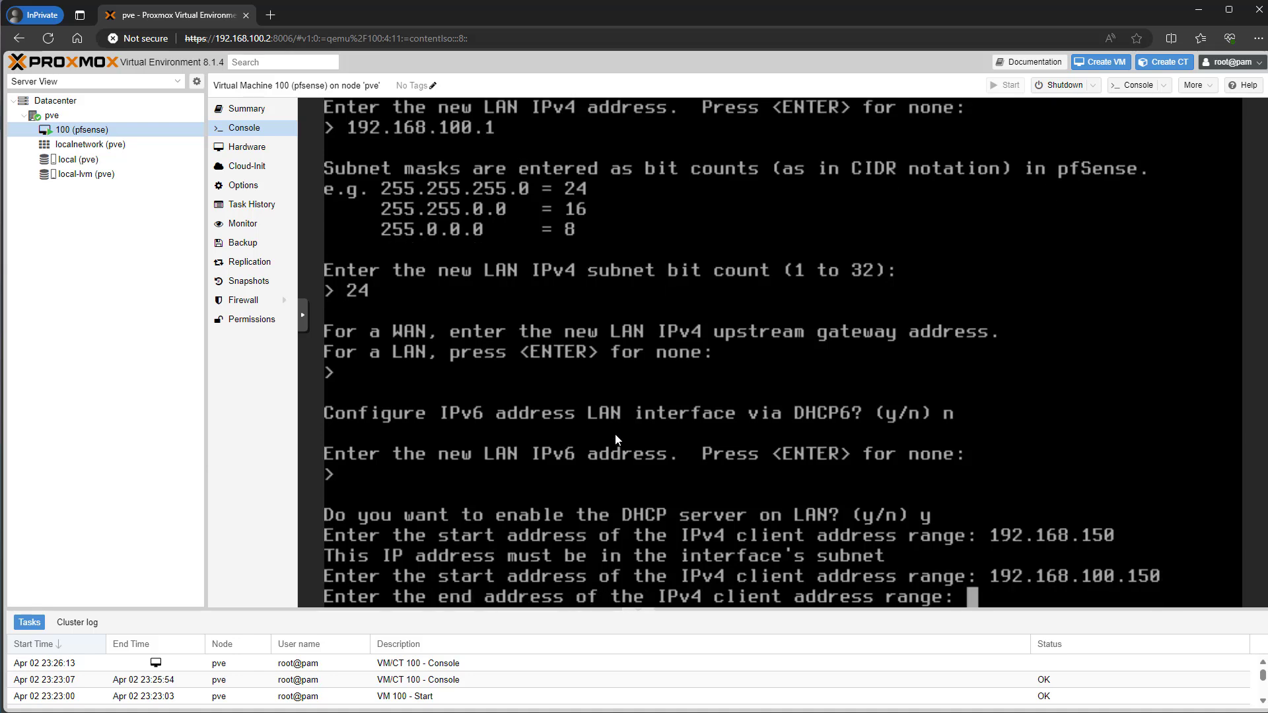
{"action": "type", "text": "192.16"}
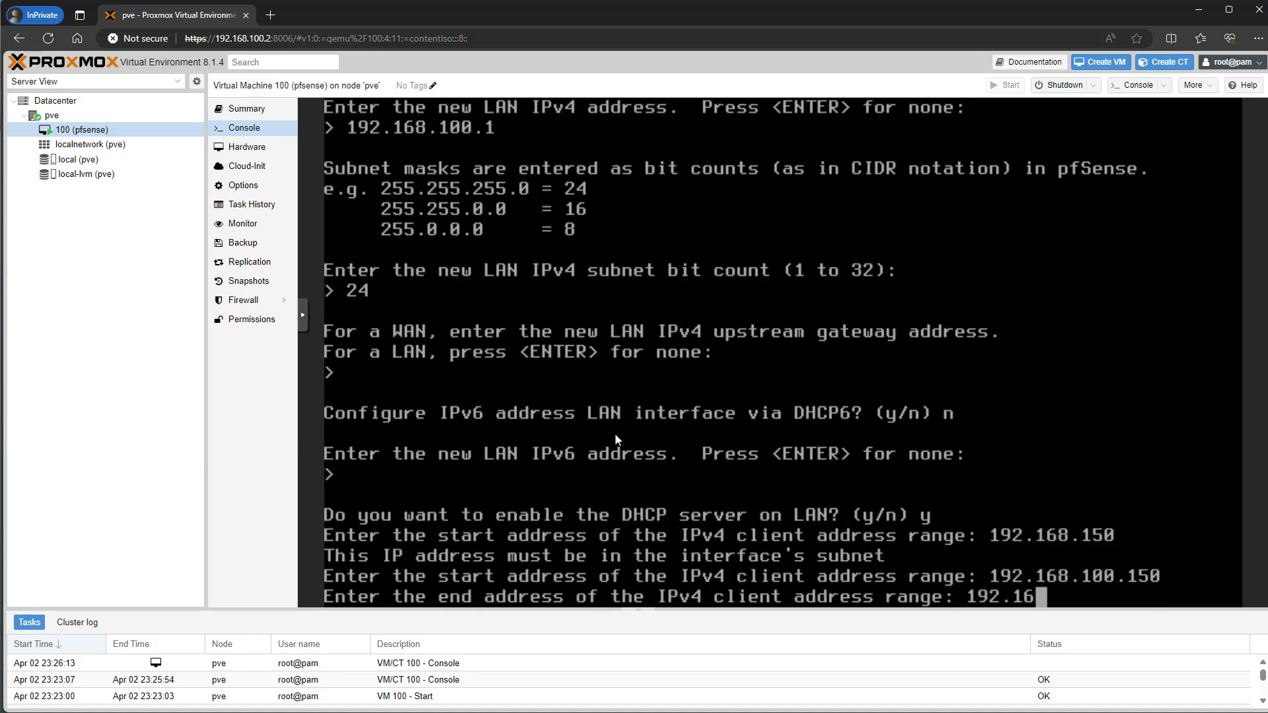
{"action": "type", "text": "8.100.200"}
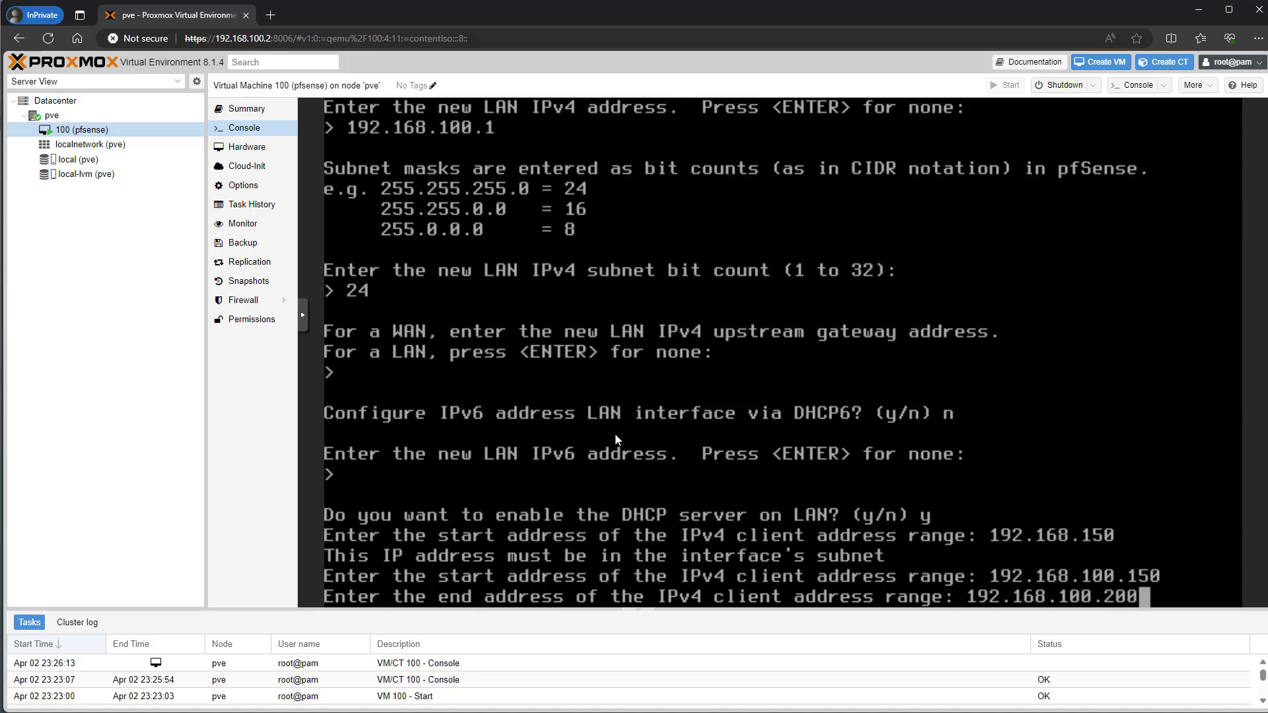
{"action": "key", "text": "Return"}
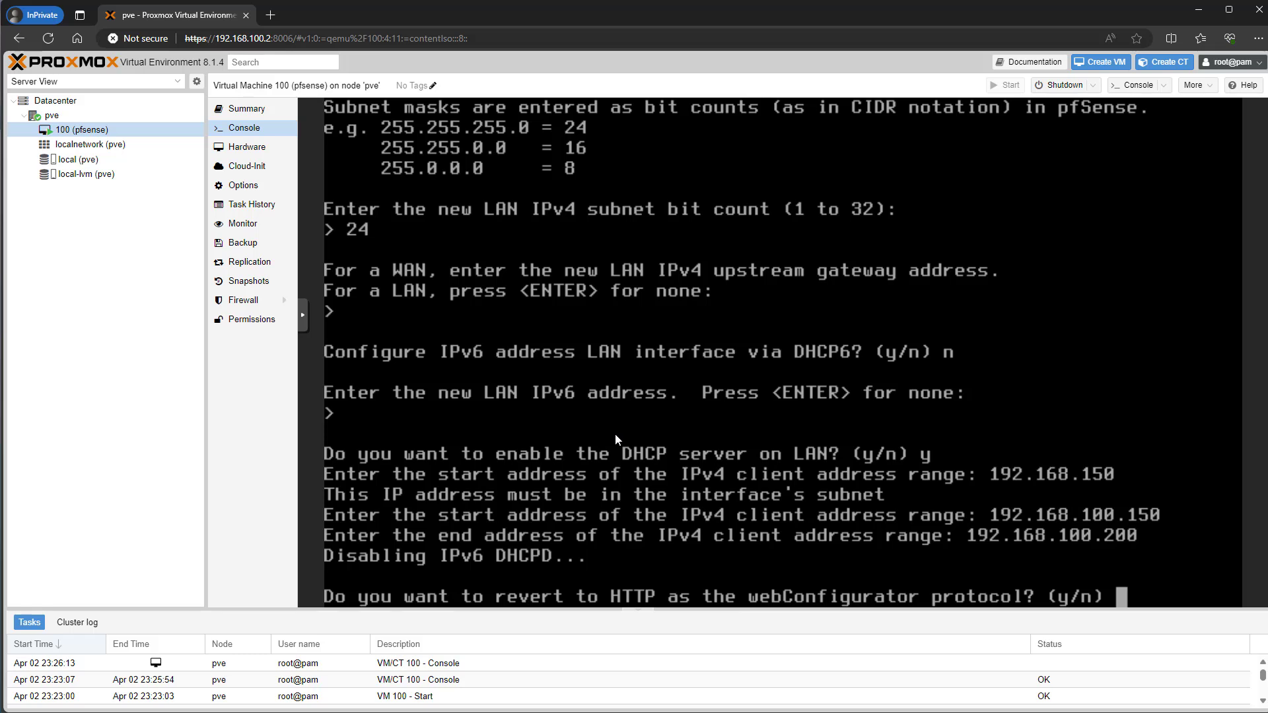
{"action": "type", "text": "y"}
{"action": "key", "text": "Return"}
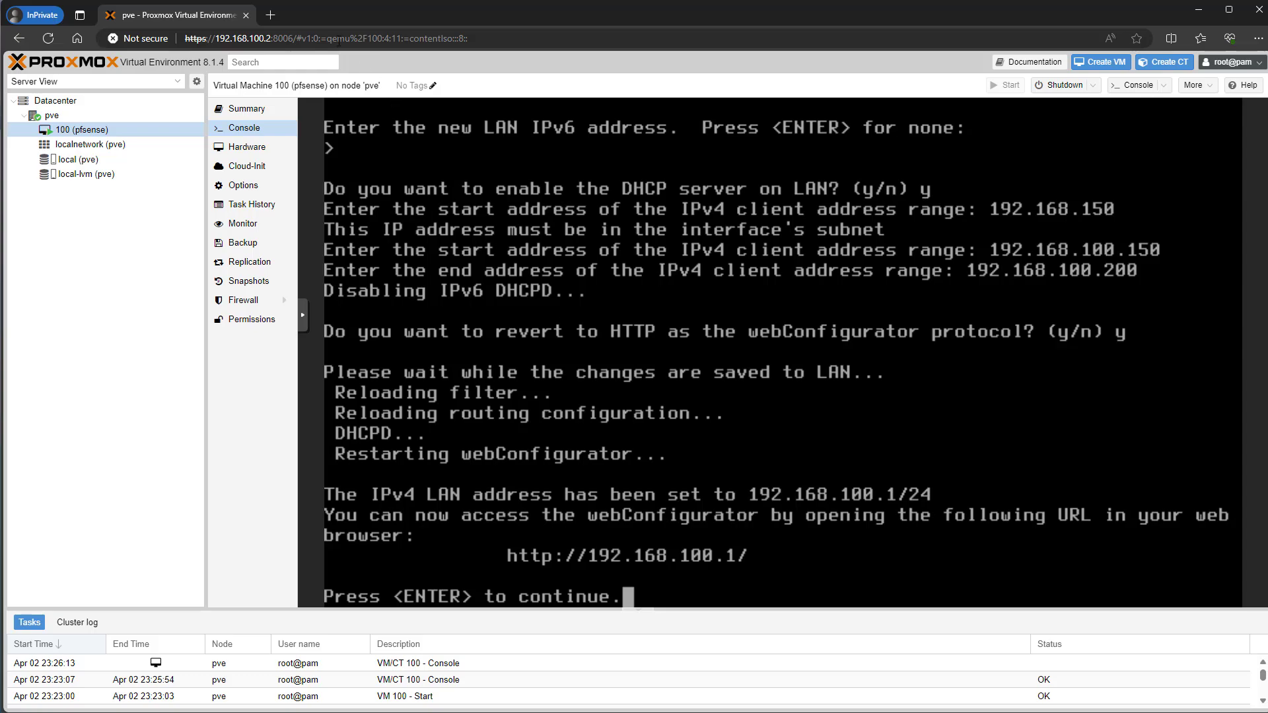
- Load 192.168.100.1 in a new tab and sign in as admin with the default password
{"action": "left_click", "coordinate": [271, 15]}
{"action": "type", "text": "192.168.100.1"}
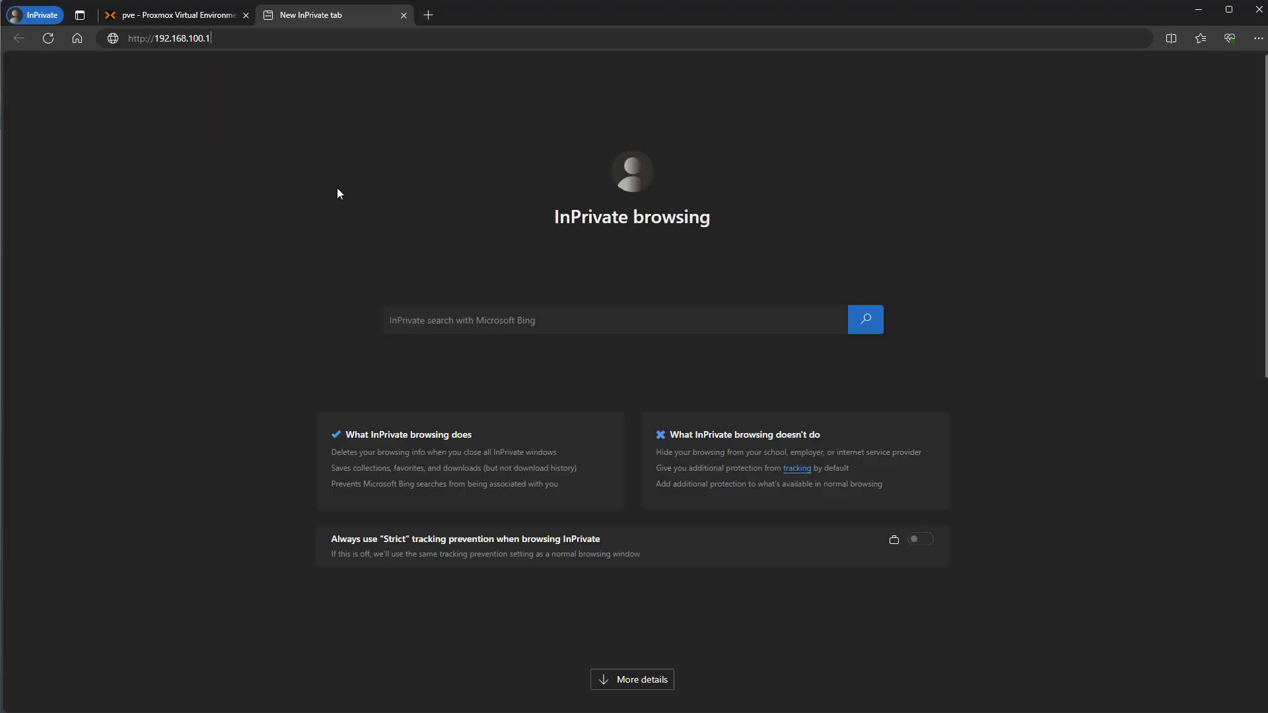
{"action": "key", "text": "Return"}
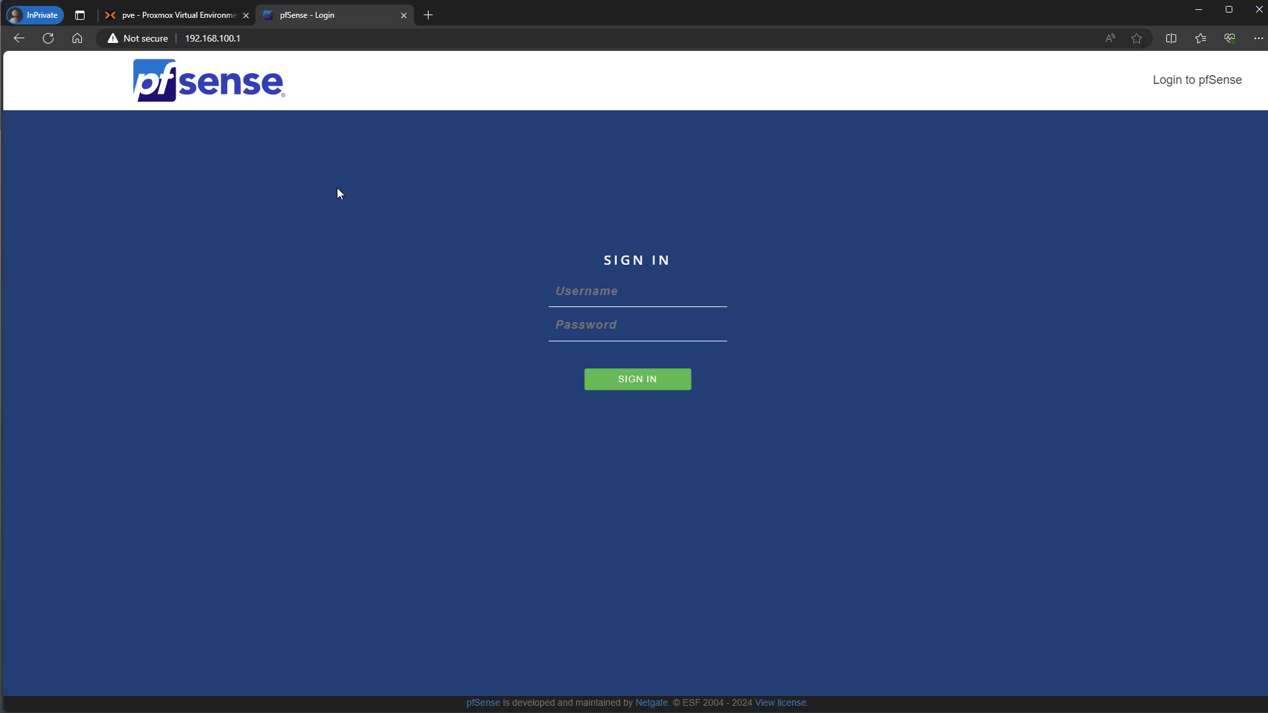
{"action": "type", "text": "adminis"}
{"action": "key", "text": "BackSpace"}
{"action": "key", "text": "BackSpace"}
{"action": "key", "text": "BackSpace"}
{"action": "key", "text": "BackSpace"}
{"action": "key", "text": "BackSpace"}
{"action": "type", "text": "min"}
{"action": "key", "text": "Tab"}
{"action": "type", "text": "pfsense"}
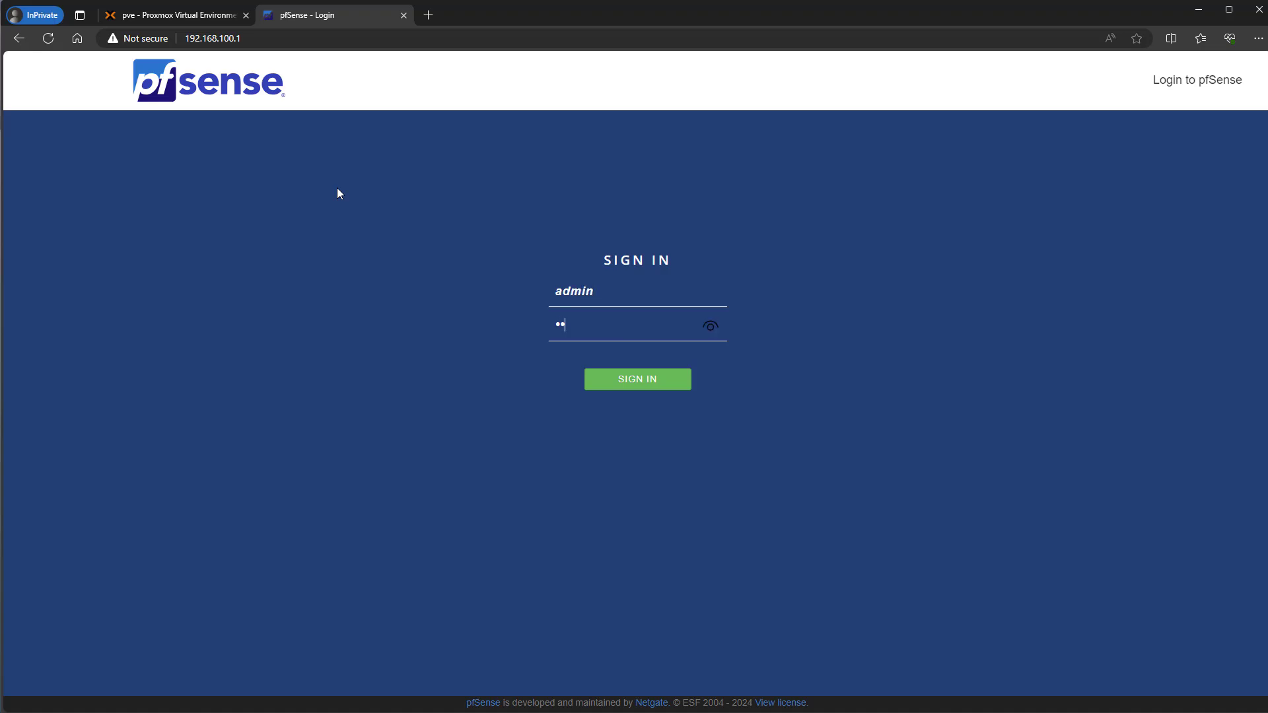
{"action": "key", "text": "Return"}
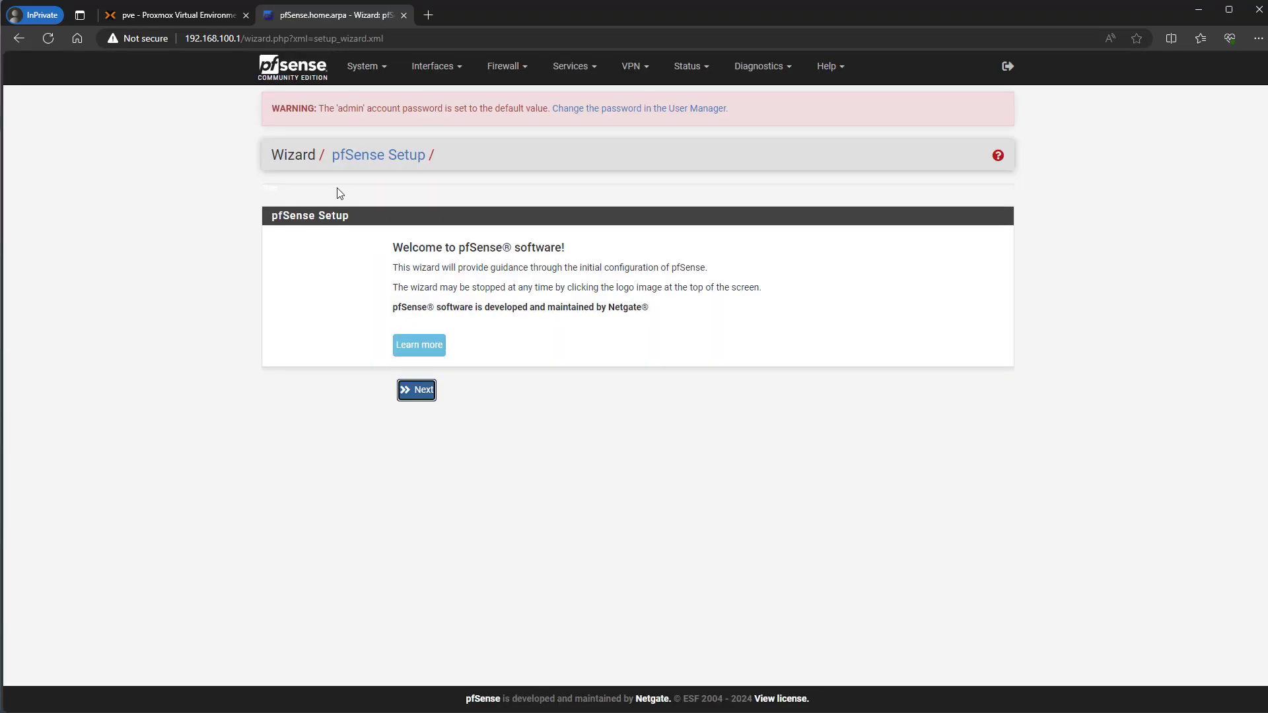
- Step through the wizard's intro, general and time server pages, keeping DHCP as the WAN type
{"action": "left_click", "coordinate": [416, 403]}
{"action": "left_click", "coordinate": [416, 419]}
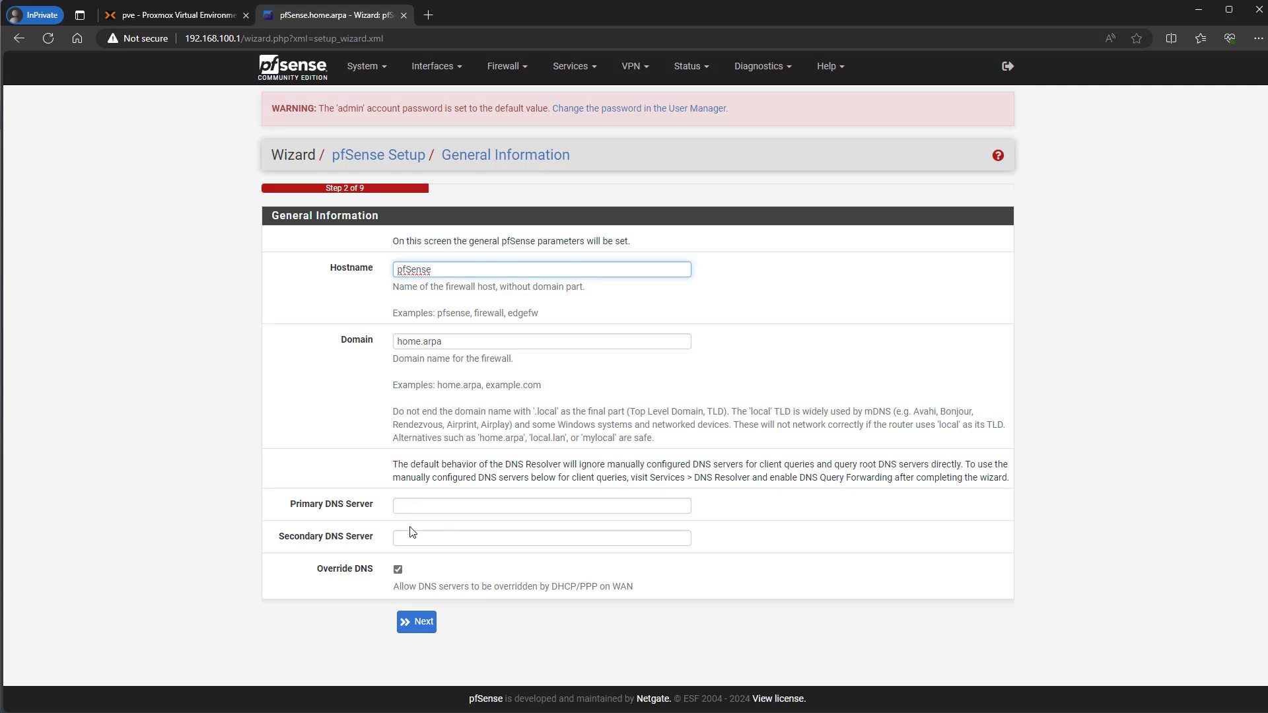
{"action": "left_click", "coordinate": [417, 624]}
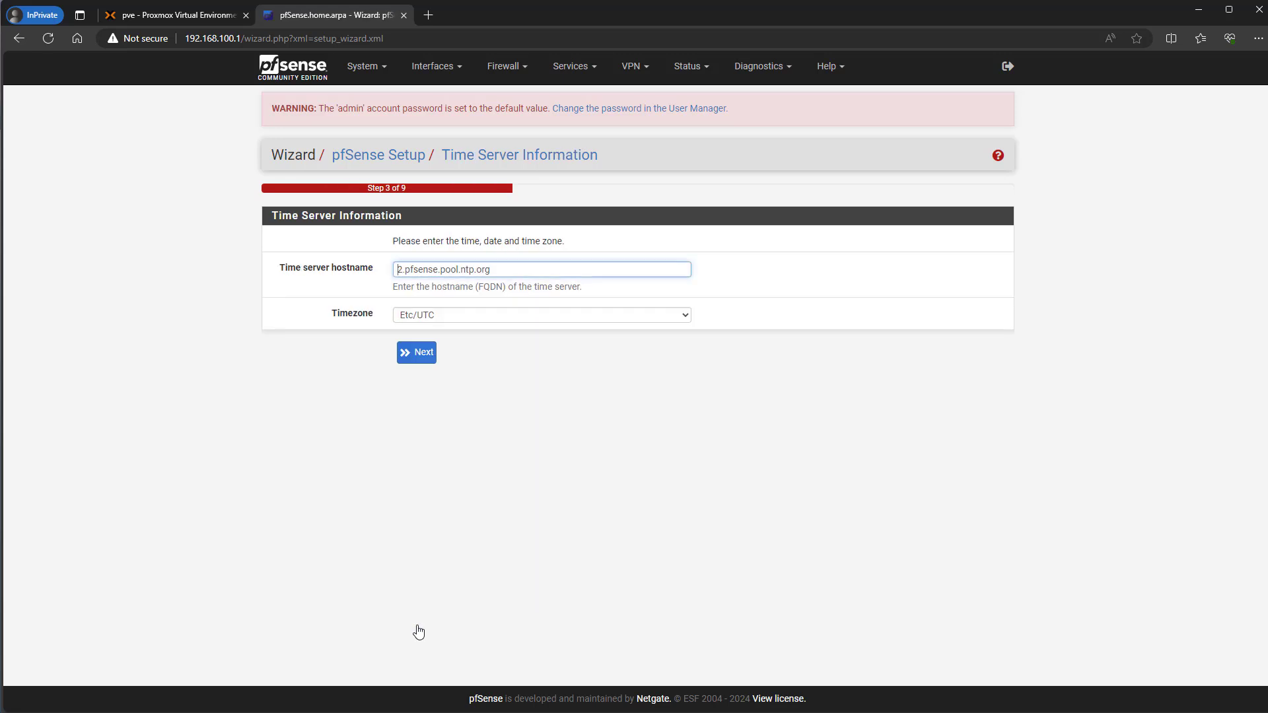
{"action": "left_click", "coordinate": [420, 362]}
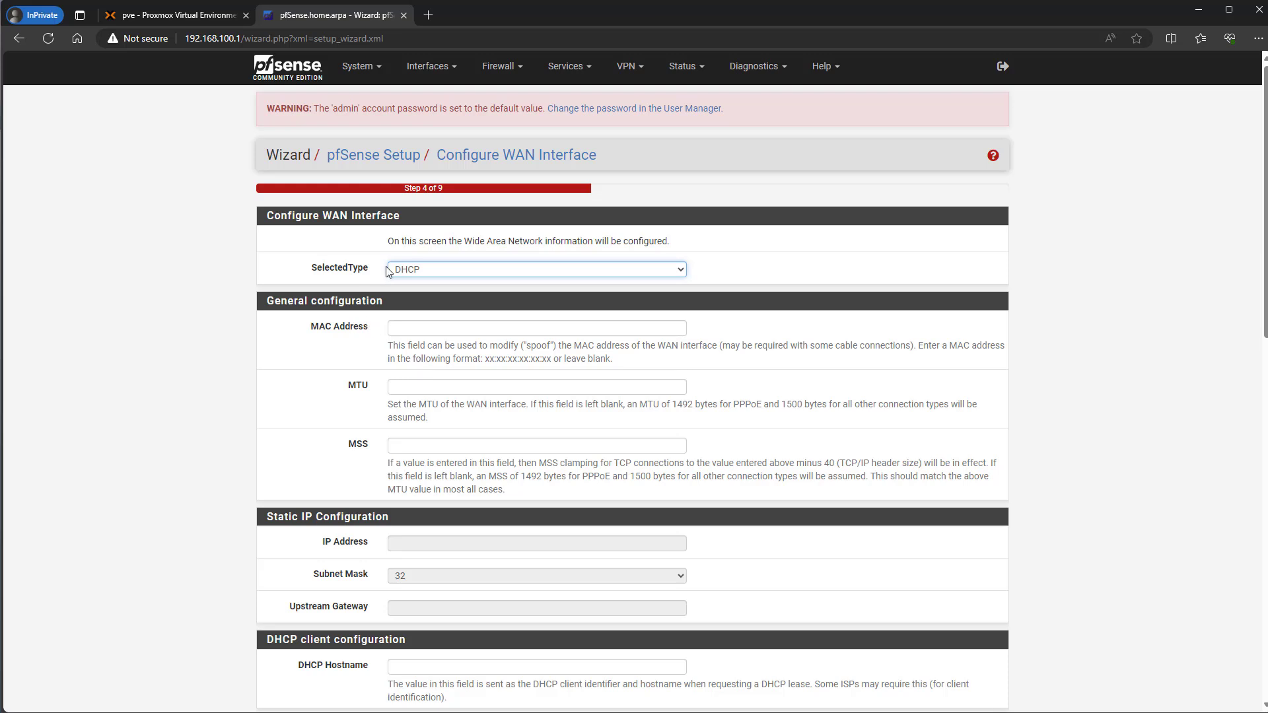
{"action": "left_click", "coordinate": [431, 271]}
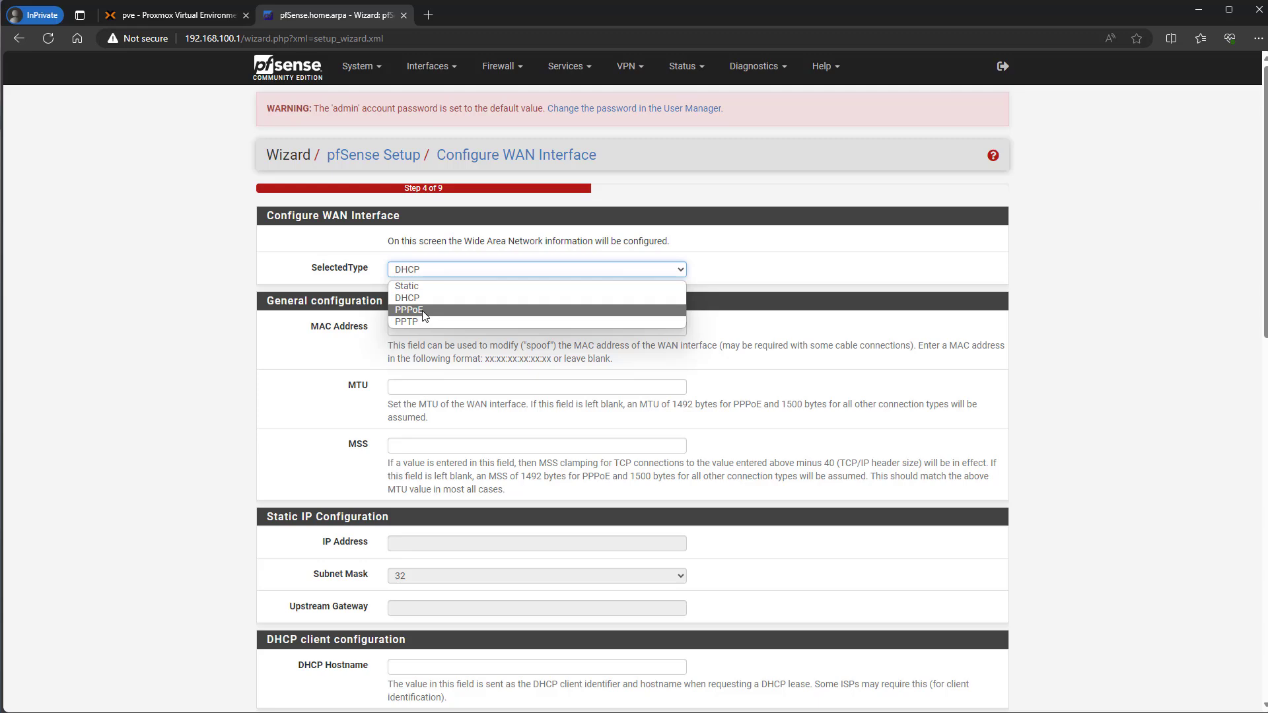
{"action": "left_click", "coordinate": [204, 310]}
{"action": "scroll", "coordinate": [235, 357], "scroll_direction": "down", "scroll_amount": 10}
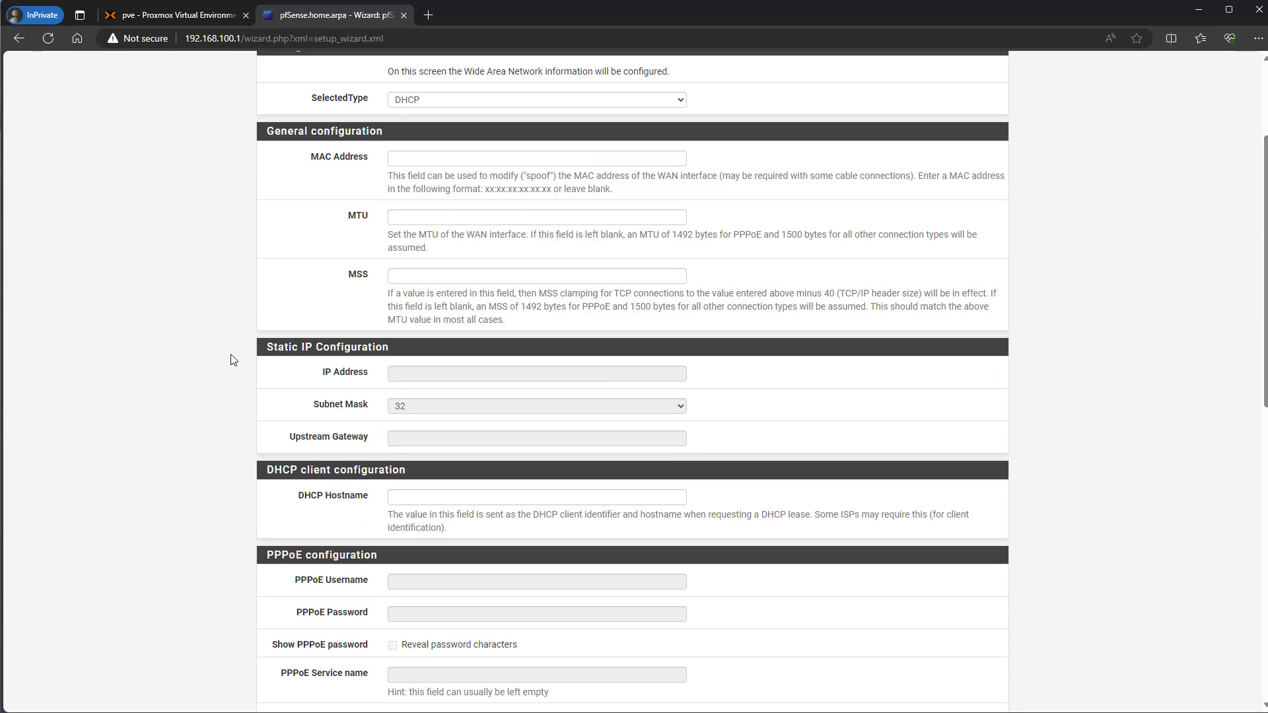
{"action": "scroll", "coordinate": [523, 651], "scroll_direction": "down", "scroll_amount": 3}
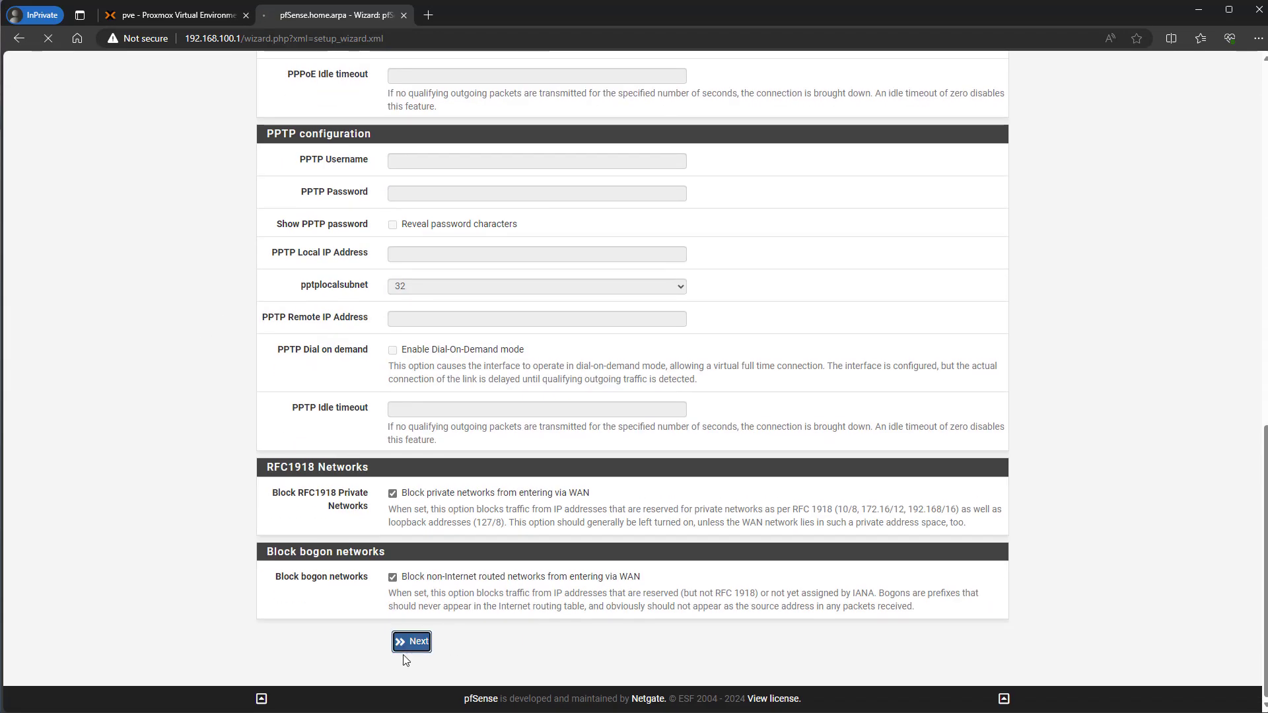
{"action": "left_click", "coordinate": [409, 641]}
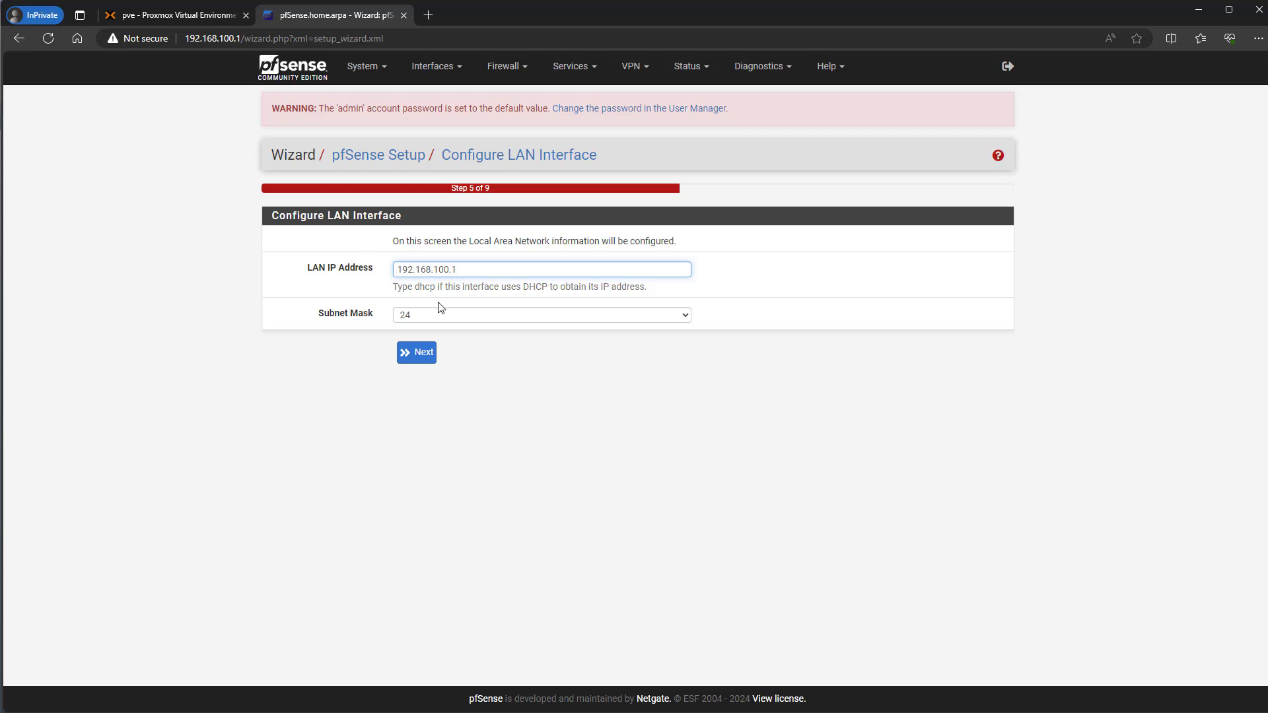
- Accept the LAN 192.168.100.1/24 settings, set a new admin password, and reload the configuration
{"action": "left_click", "coordinate": [415, 352]}
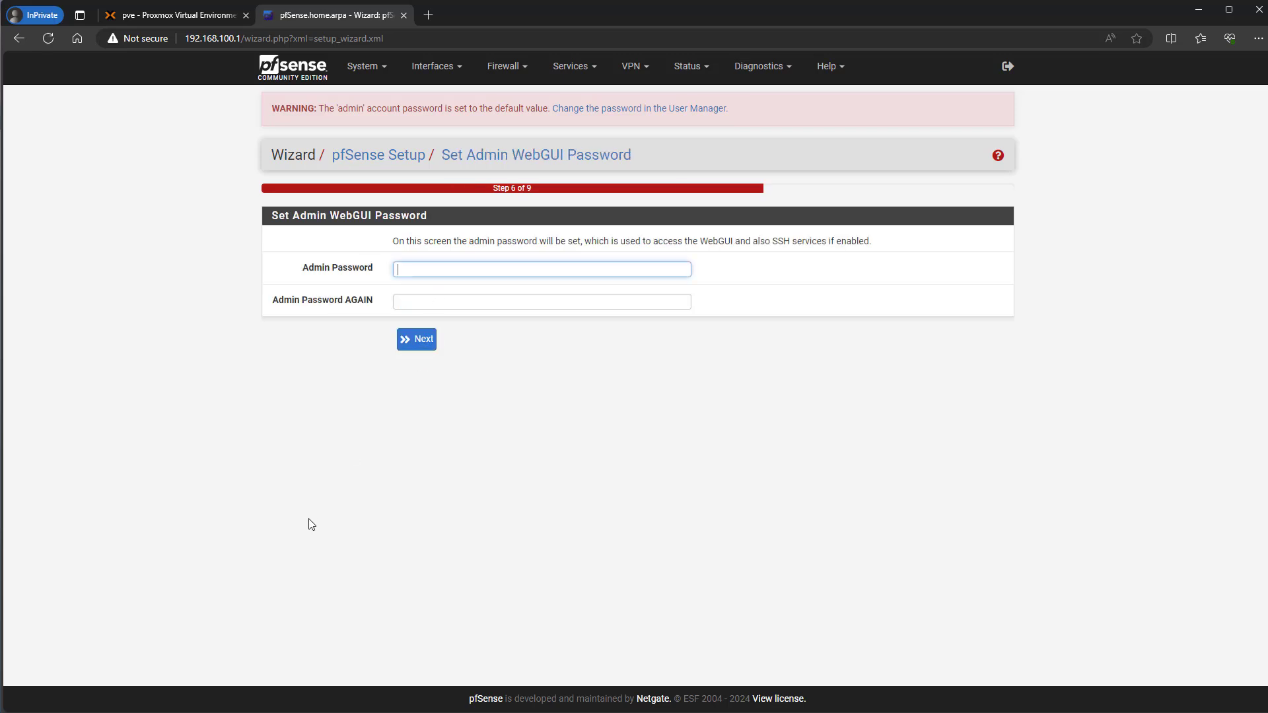
{"action": "type", "text": "********"}
{"action": "key", "text": "Tab"}
{"action": "type", "text": "********"}
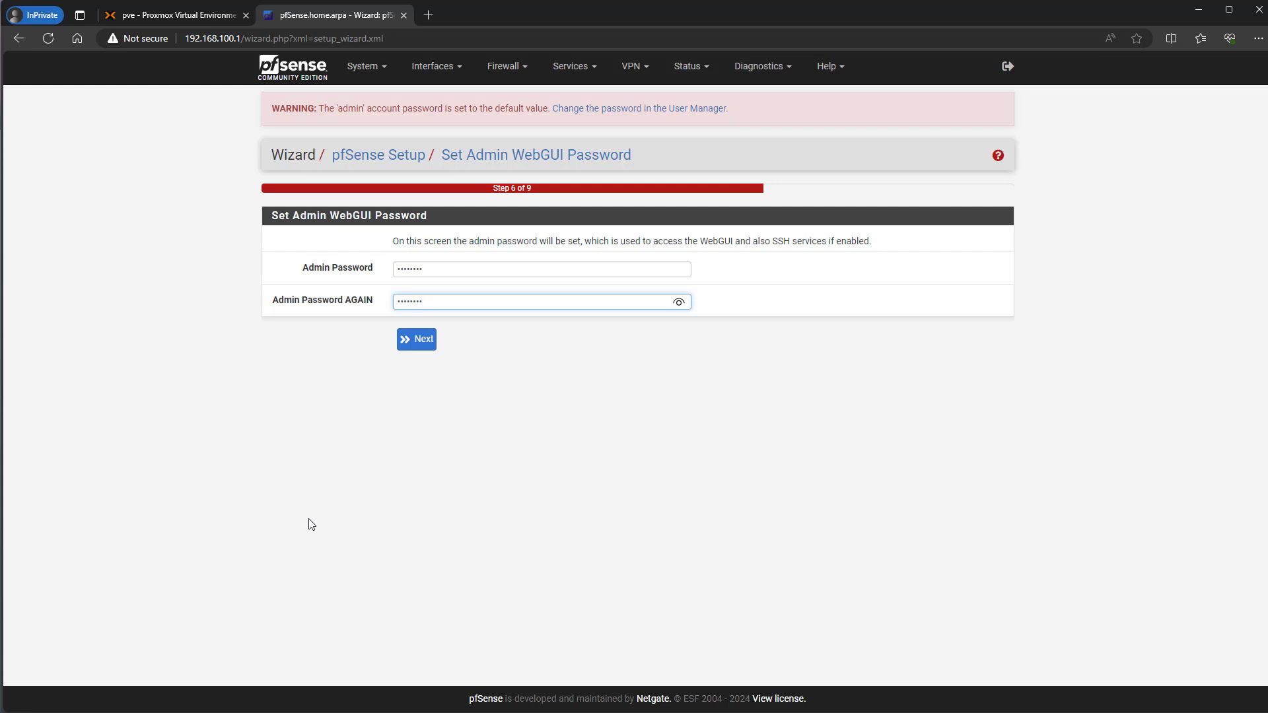
{"action": "left_click", "coordinate": [416, 339]}
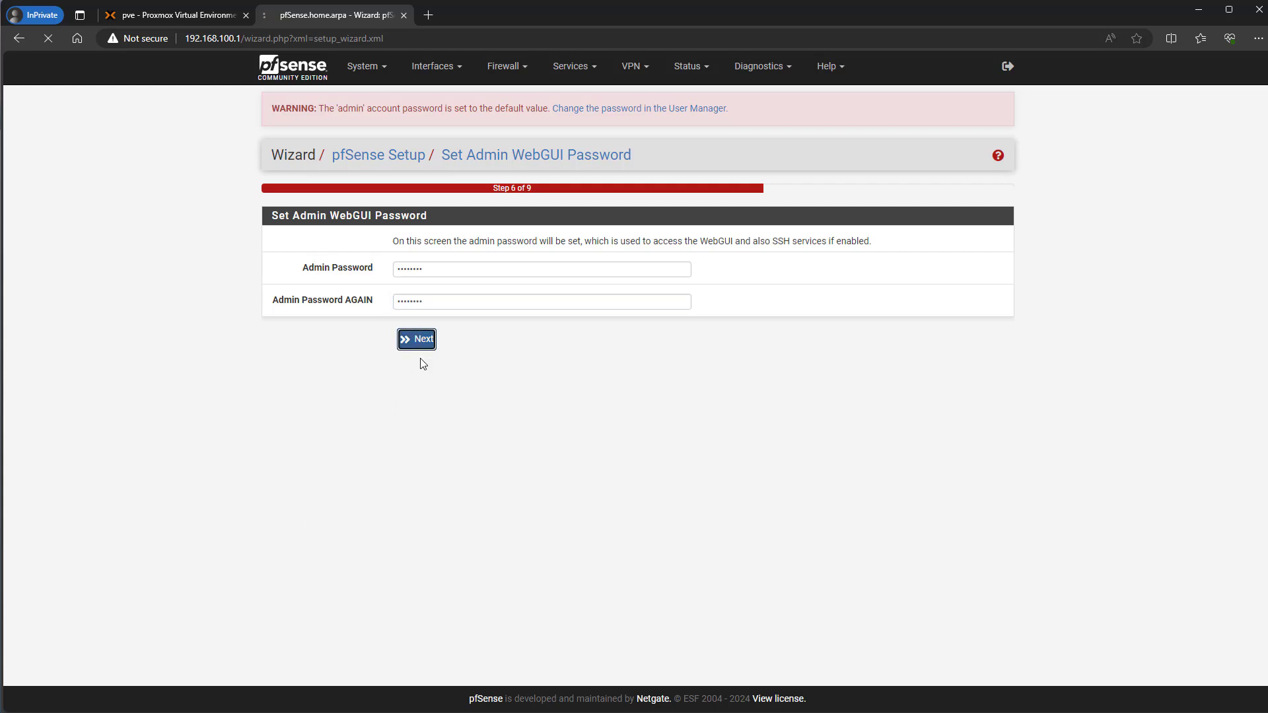
{"action": "left_click", "coordinate": [423, 233]}
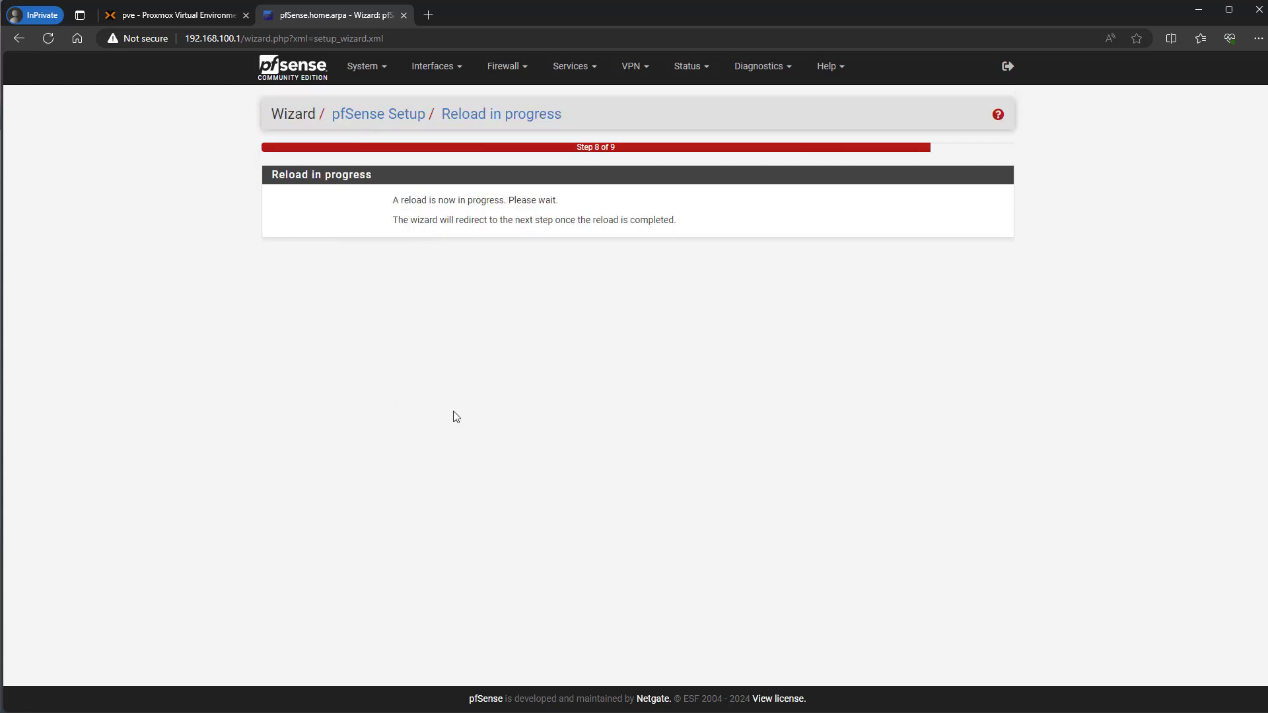
- Finish the wizard, accept the license notice, dismiss the survey, and open a new tab
{"action": "left_click", "coordinate": [406, 539]}
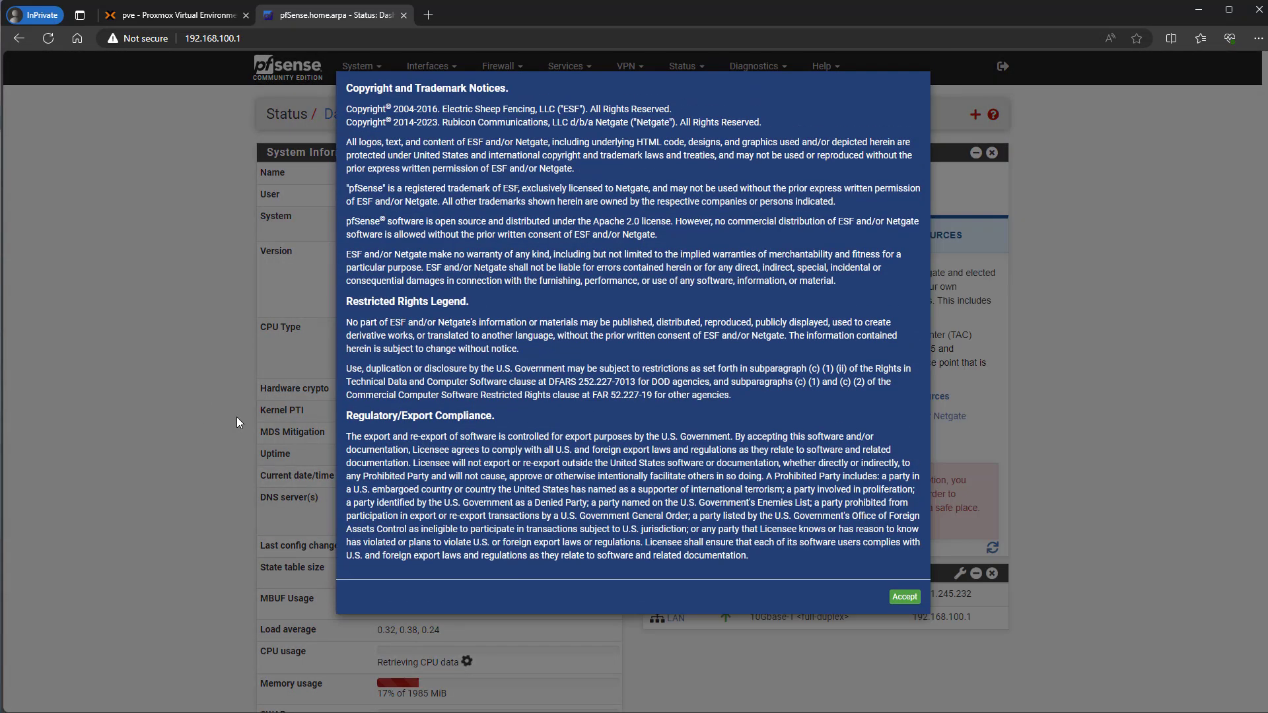
{"action": "left_click", "coordinate": [907, 597]}
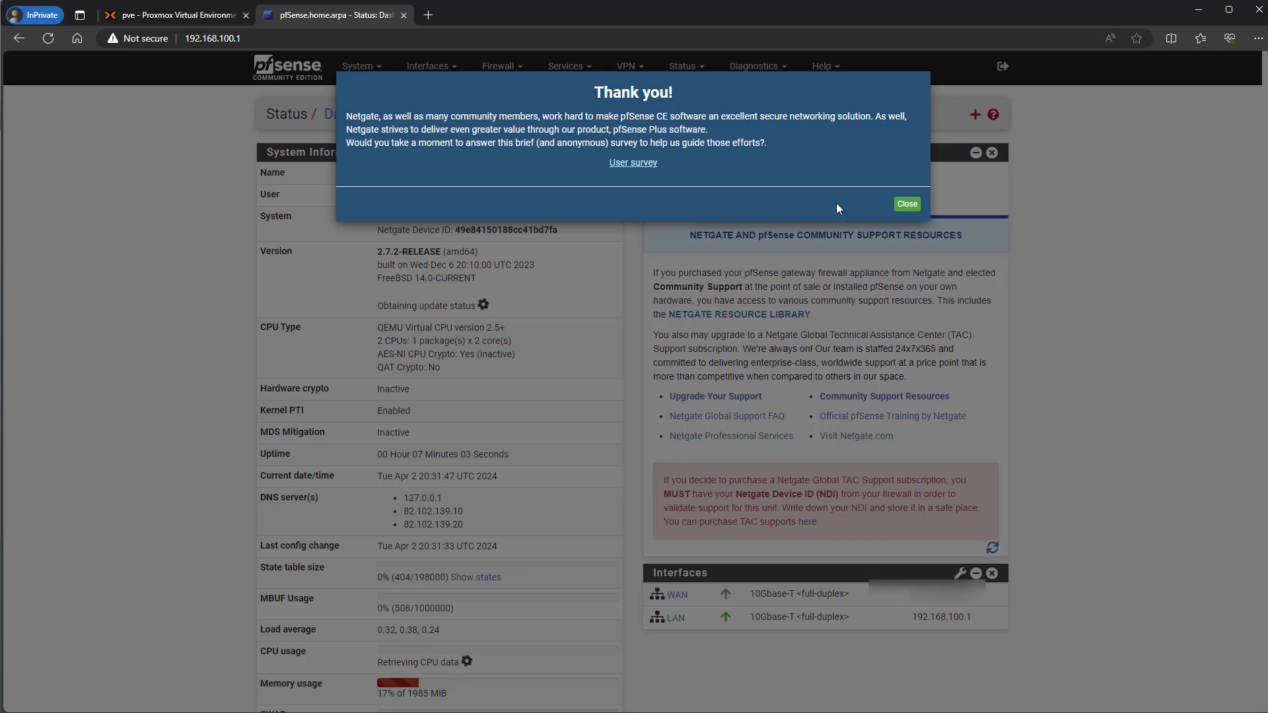
{"action": "left_click", "coordinate": [907, 204]}
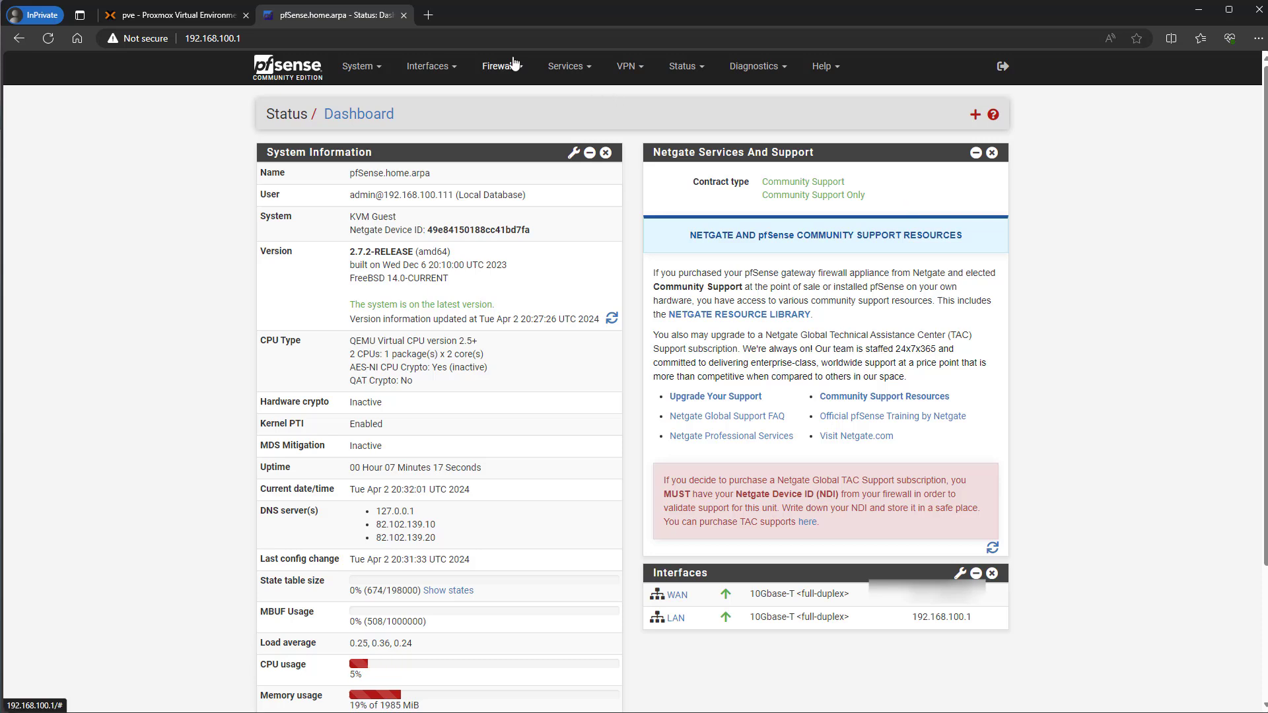
{"action": "left_click", "coordinate": [430, 15]}
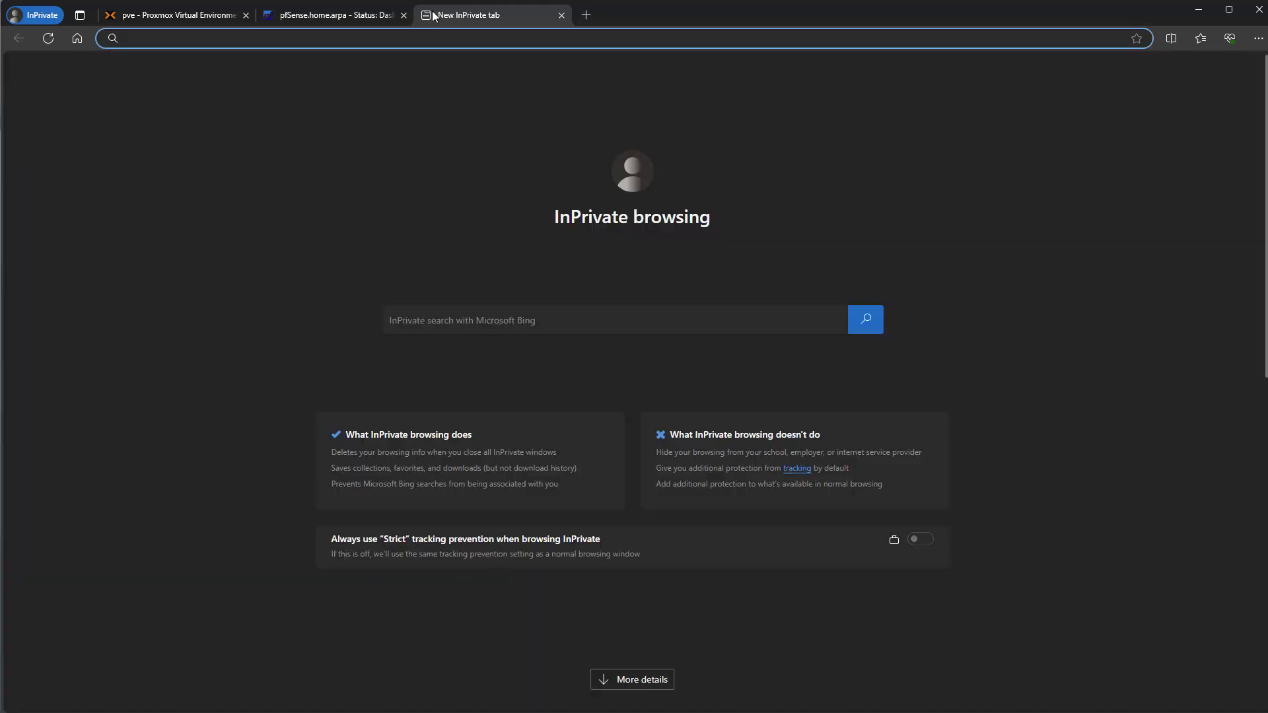
- Load cnn.com in the new tab, then switch back to the pfSense dashboard
{"action": "type", "text": "cnn"}
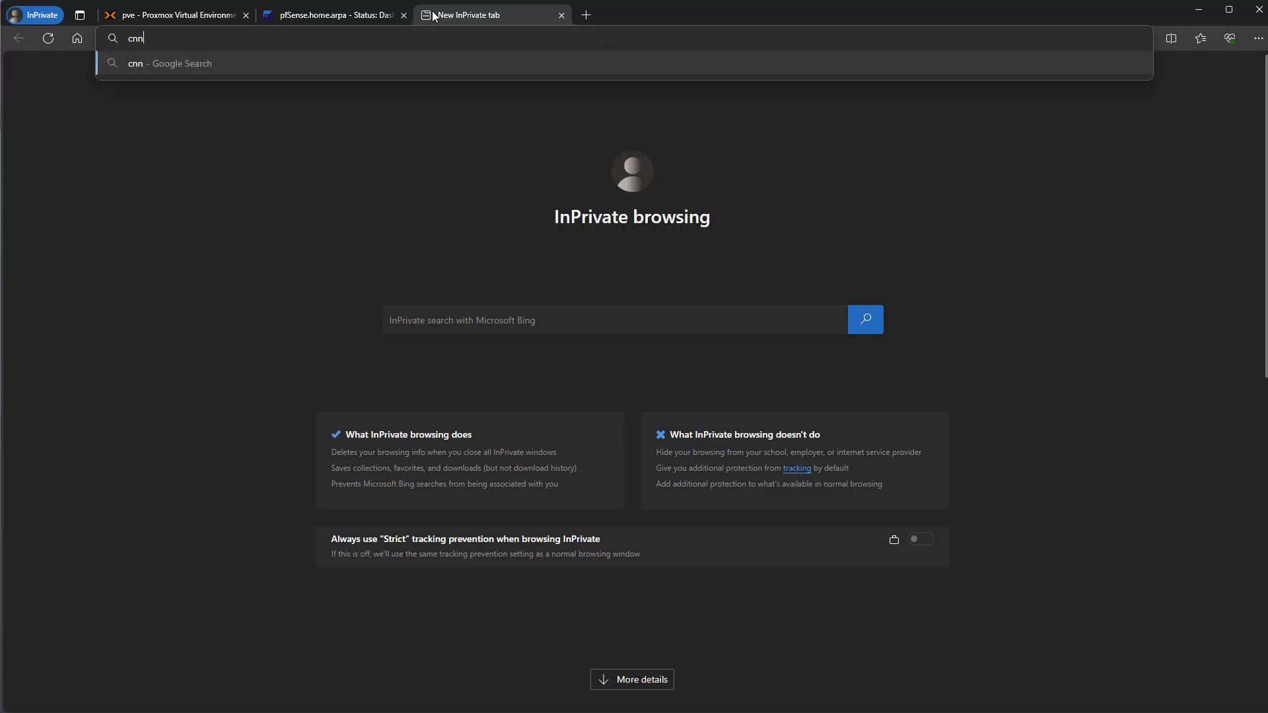
{"action": "type", "text": ".com"}
{"action": "key", "text": "Return"}
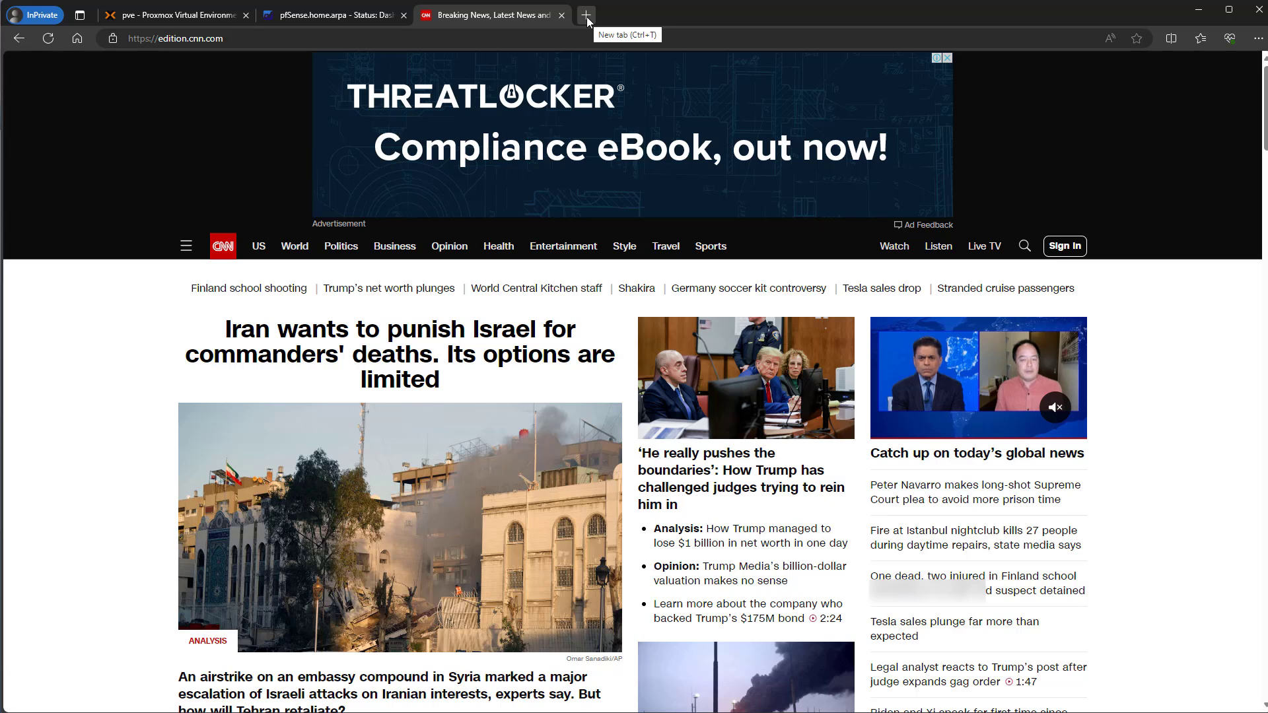
{"action": "left_click", "coordinate": [356, 17]}
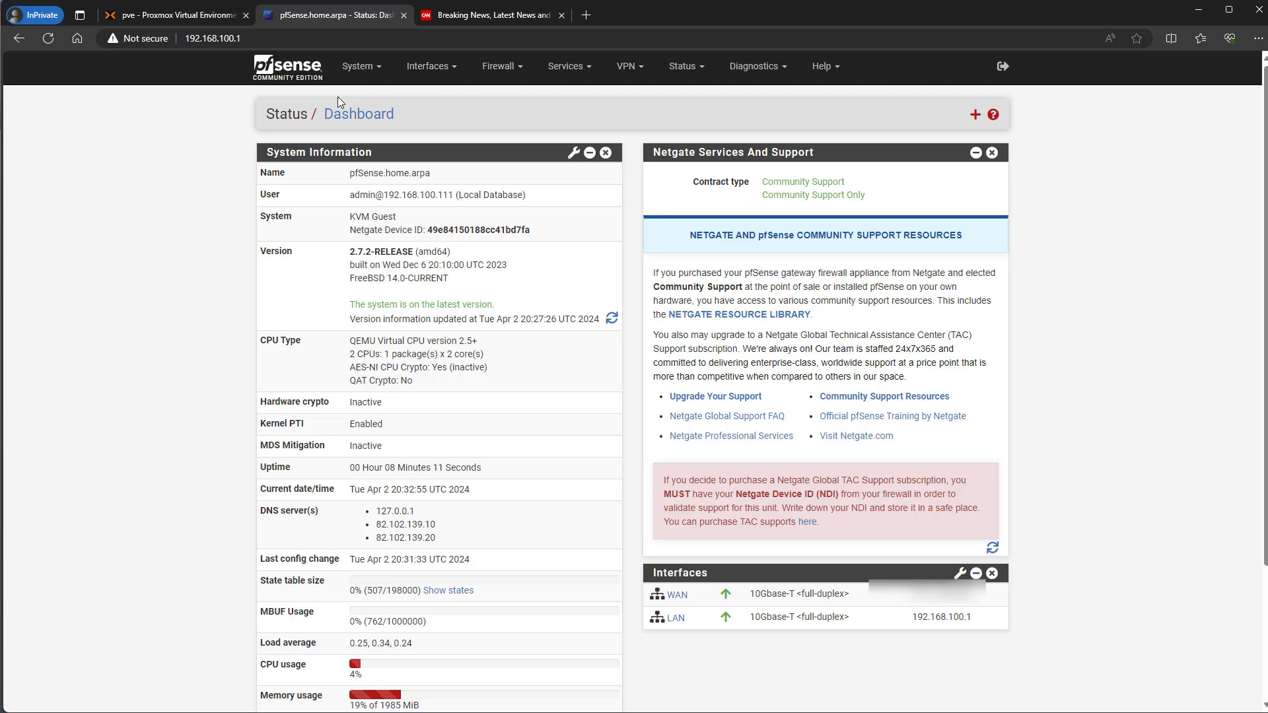
- View installed packages under System > Package Manager, then switch to the Proxmox pfSense console
{"action": "left_click", "coordinate": [360, 66]}
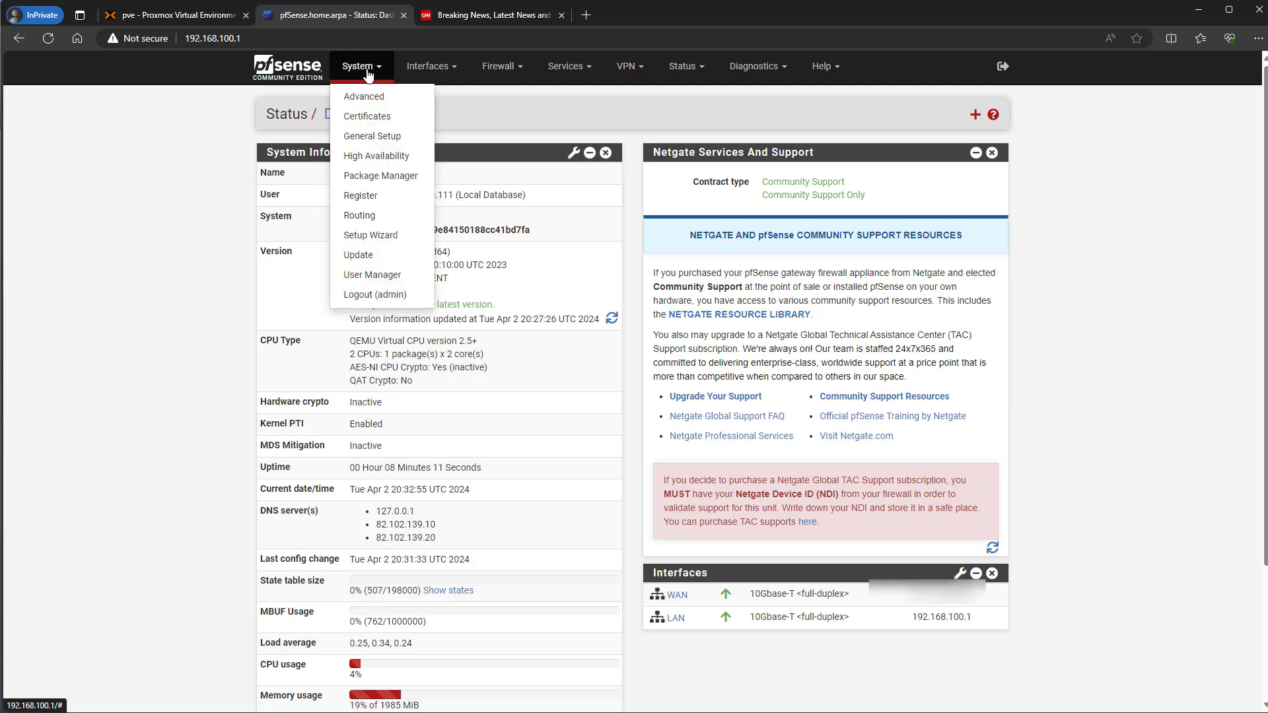
{"action": "left_click", "coordinate": [367, 178]}
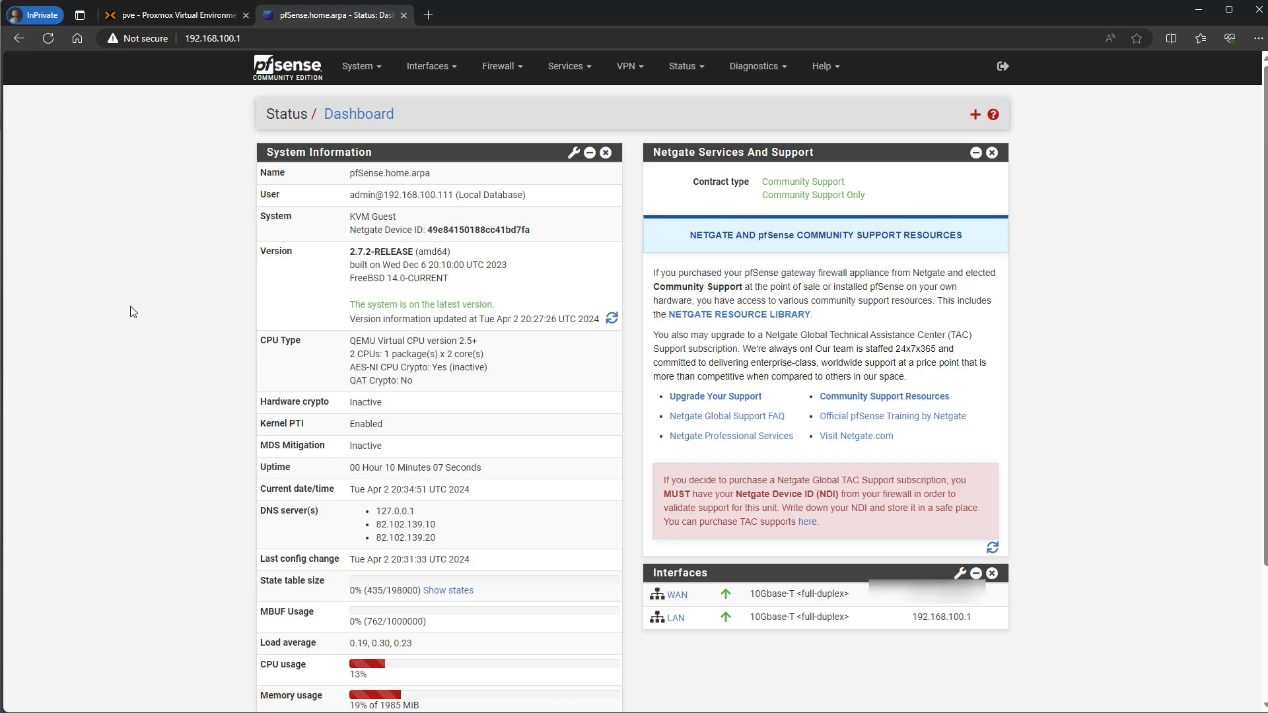
{"action": "left_click", "coordinate": [178, 17]}
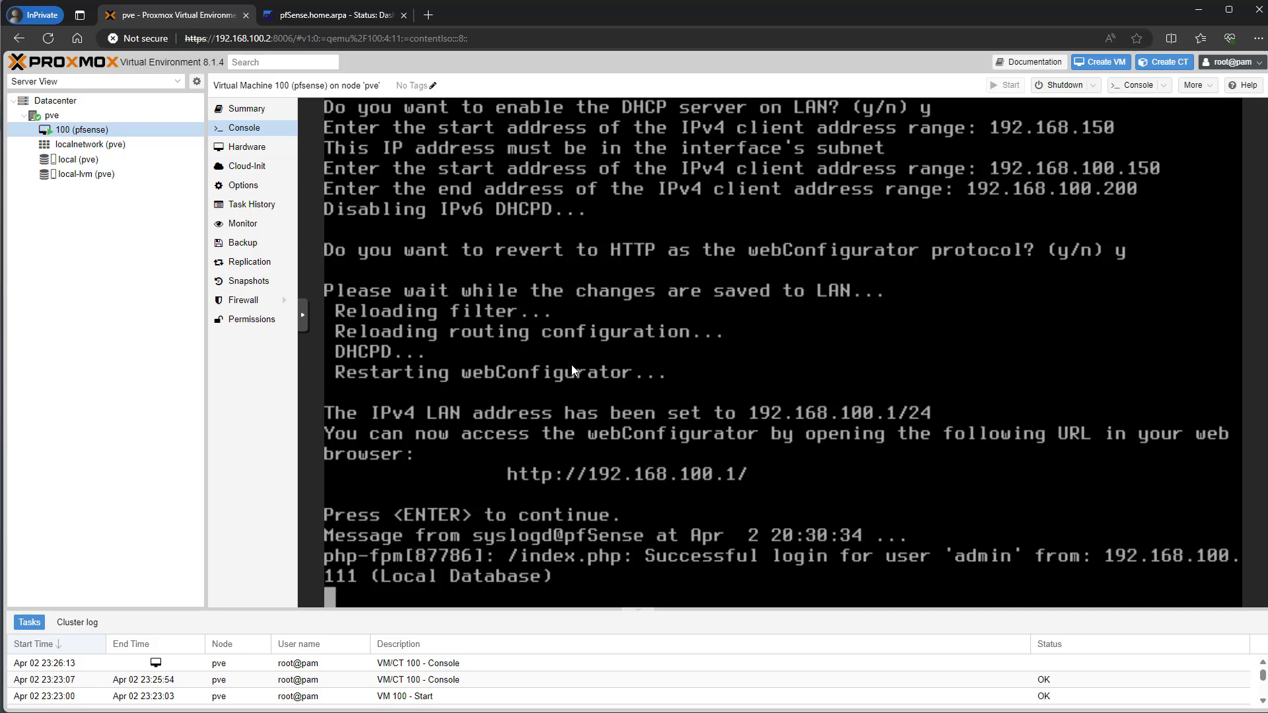
- Choose option 8 from the pfSense console menu to reach a root shell, then bring up the notes
{"action": "key", "text": "Return"}
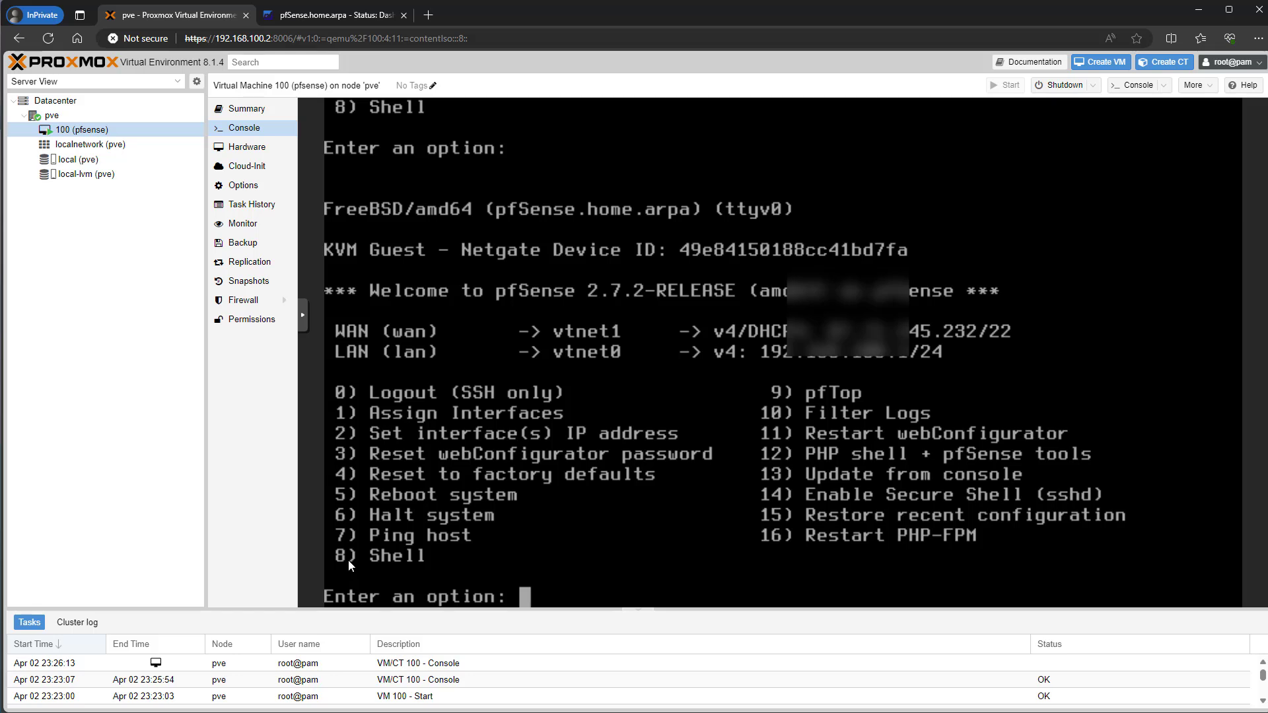
{"action": "type", "text": "8"}
{"action": "key", "text": "Return"}
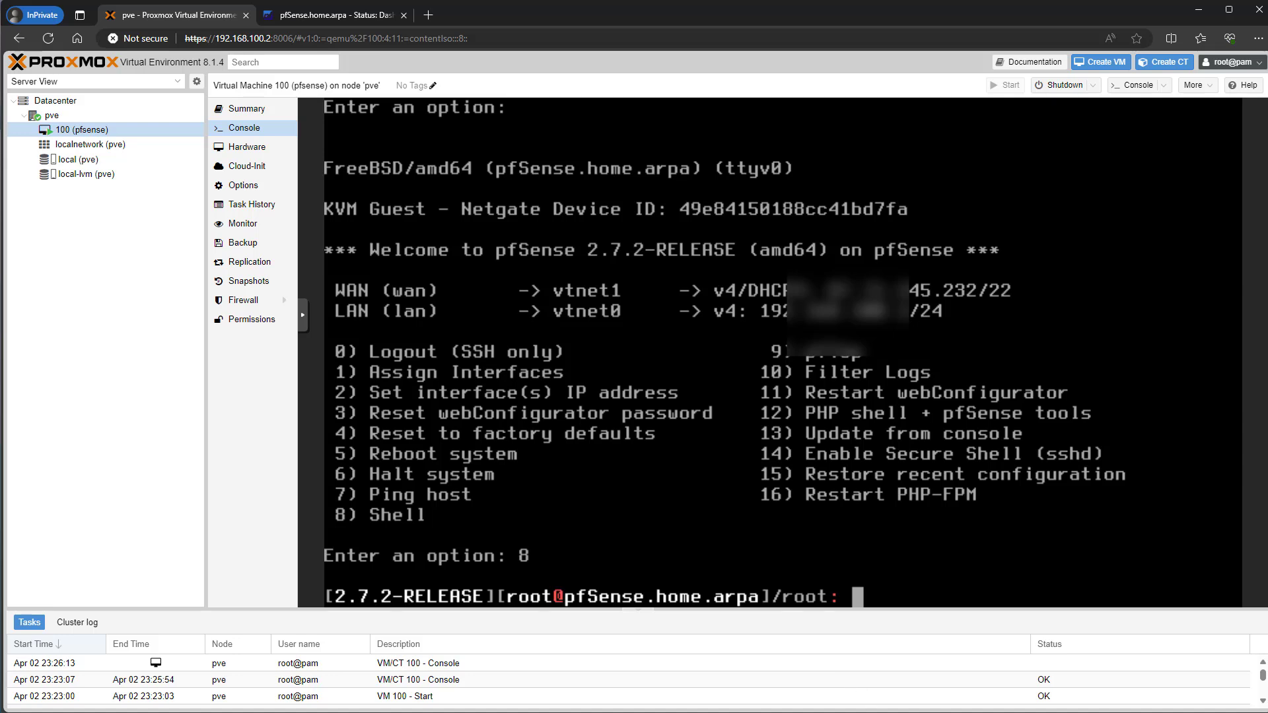
{"action": "key", "text": "alt+Tab"}
- Using the notes' command, run pkg install -y qemu-guest-agent in the pfSense shell
{"action": "left_click_drag", "start_coordinate": [554, 209], "coordinate": [549, 188]}
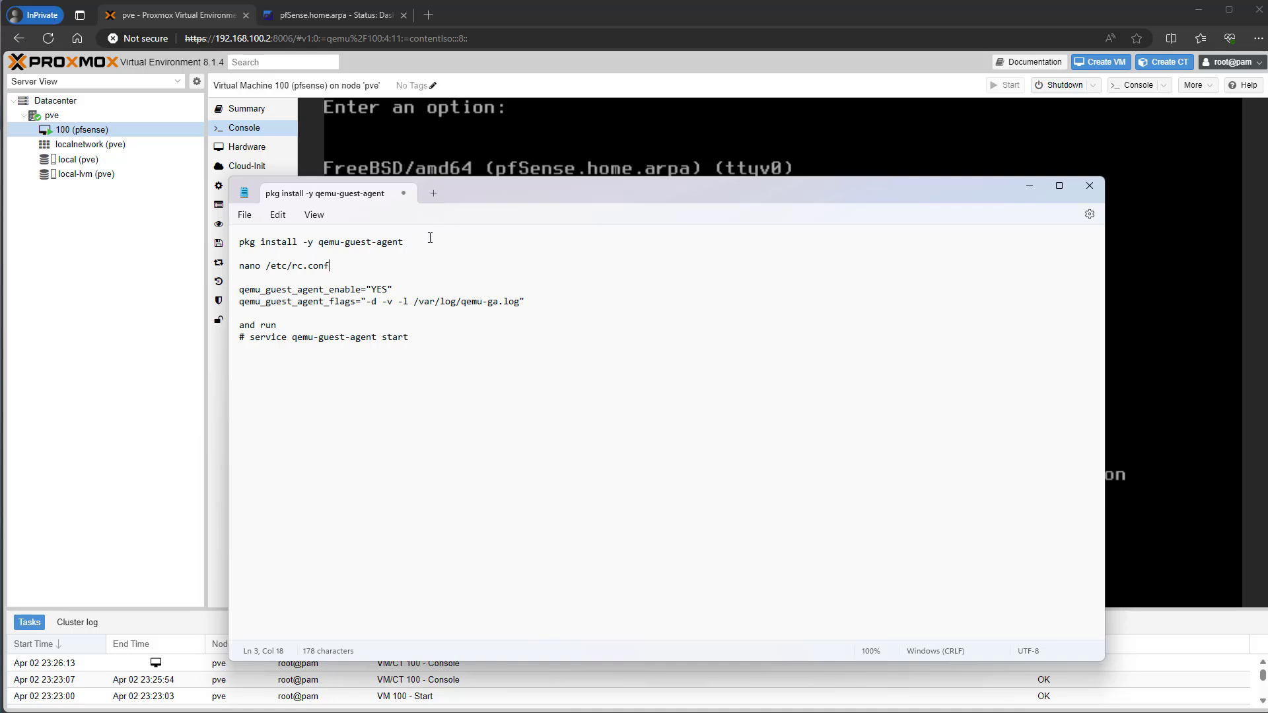
{"action": "left_click_drag", "start_coordinate": [453, 197], "coordinate": [537, 80]}
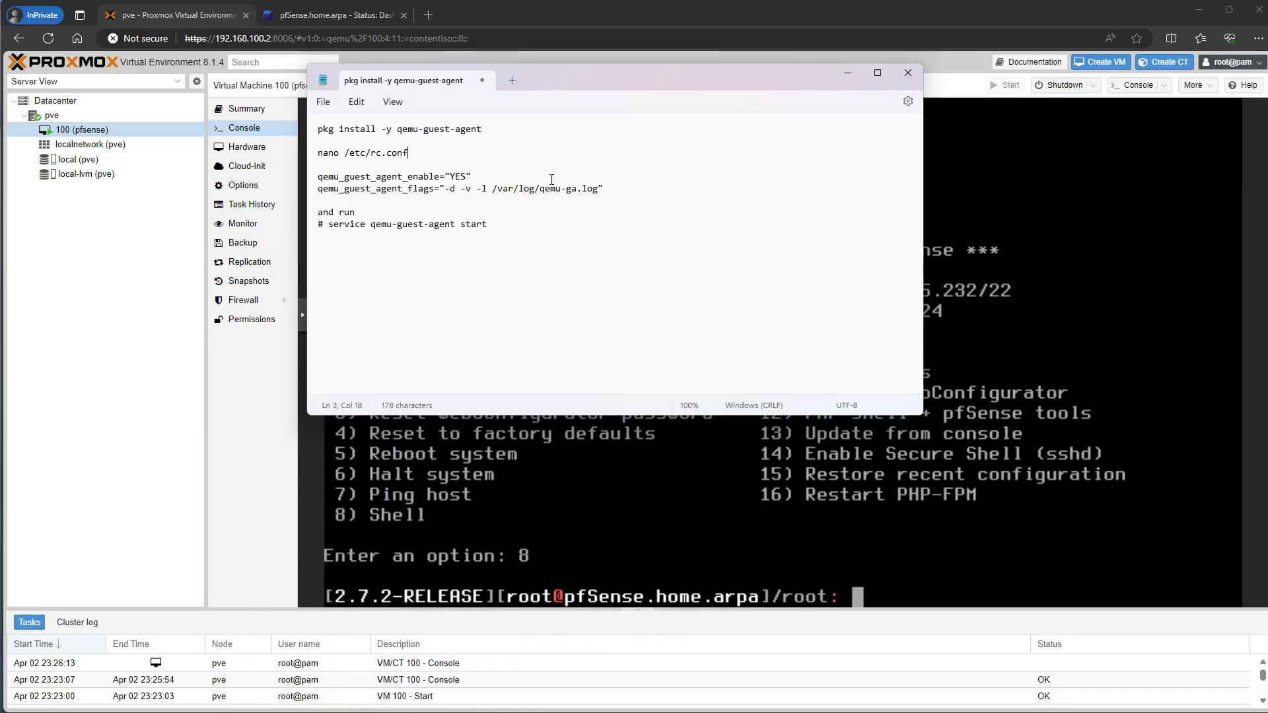
{"action": "left_click_drag", "start_coordinate": [483, 129], "coordinate": [317, 126]}
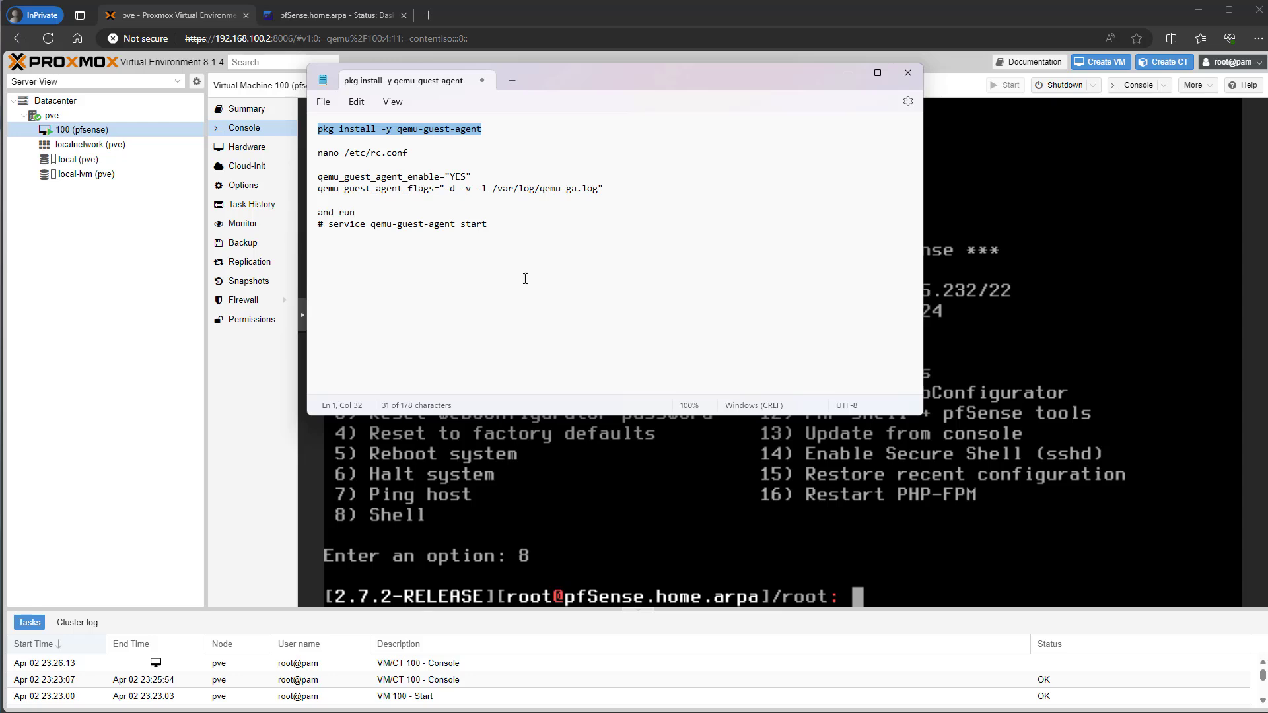
{"action": "left_click", "coordinate": [889, 603]}
{"action": "type", "text": "pk"}
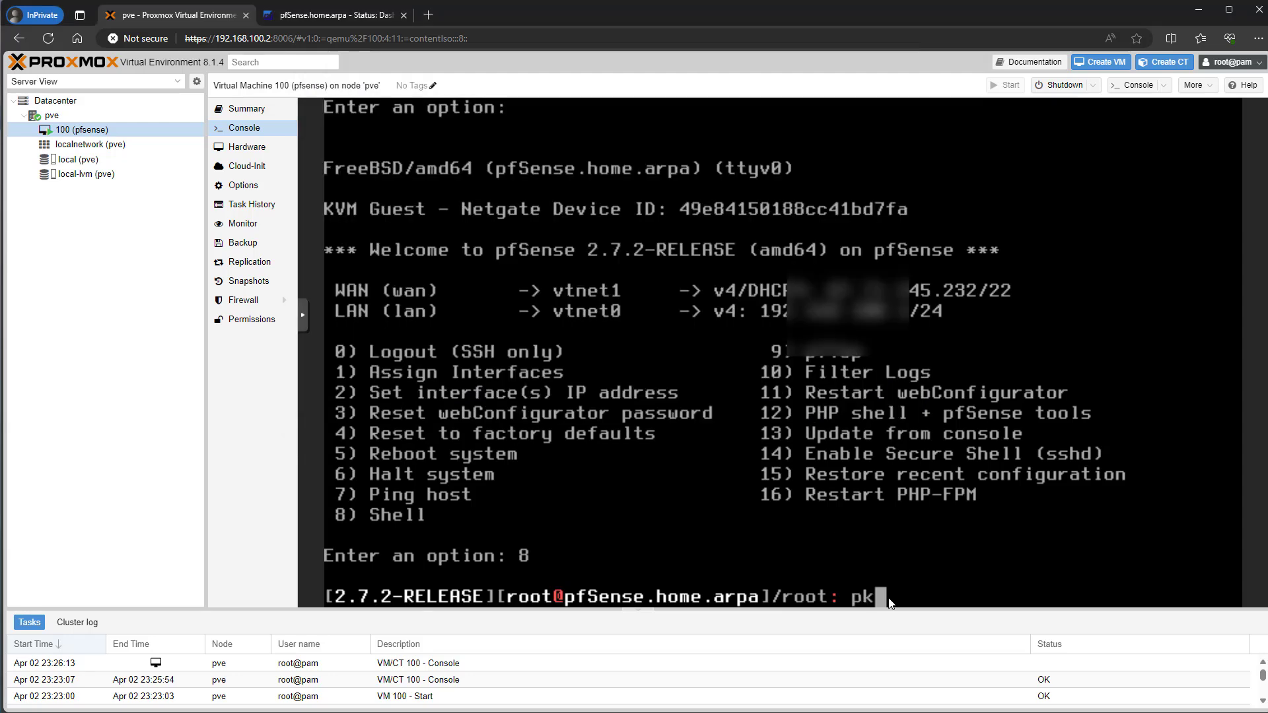
{"action": "type", "text": "g install "}
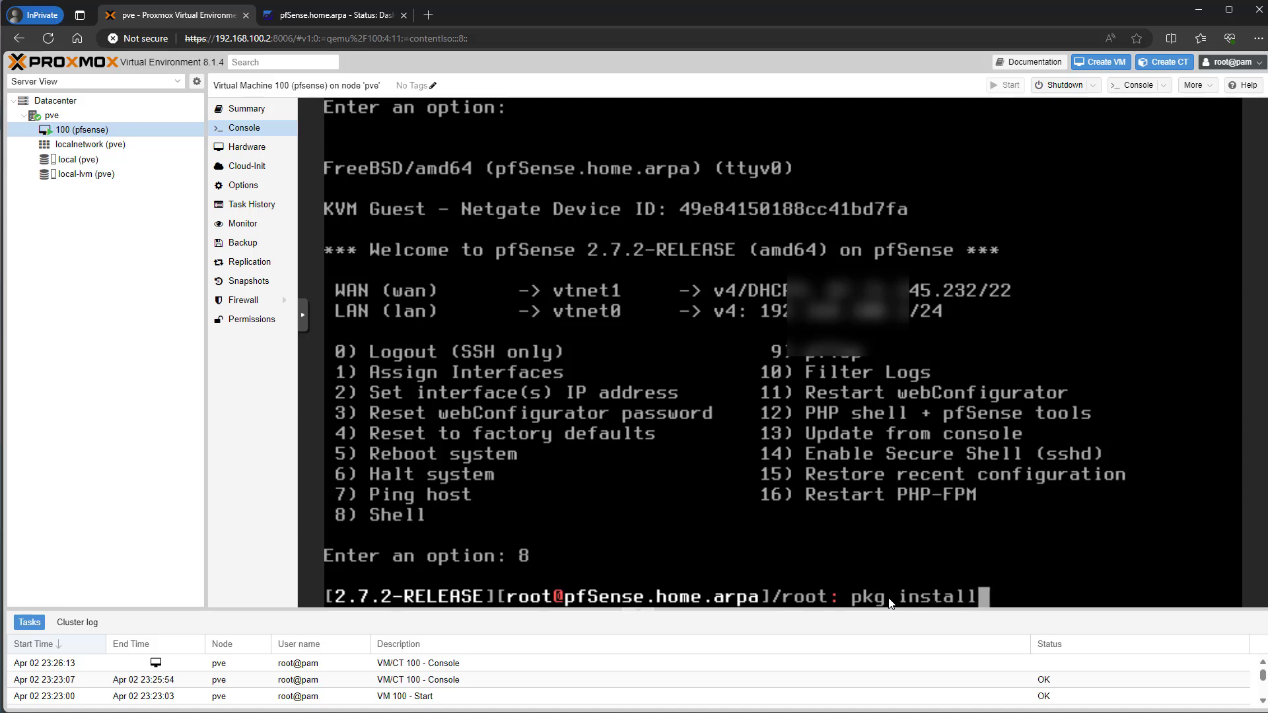
{"action": "type", "text": "-y qemu-"}
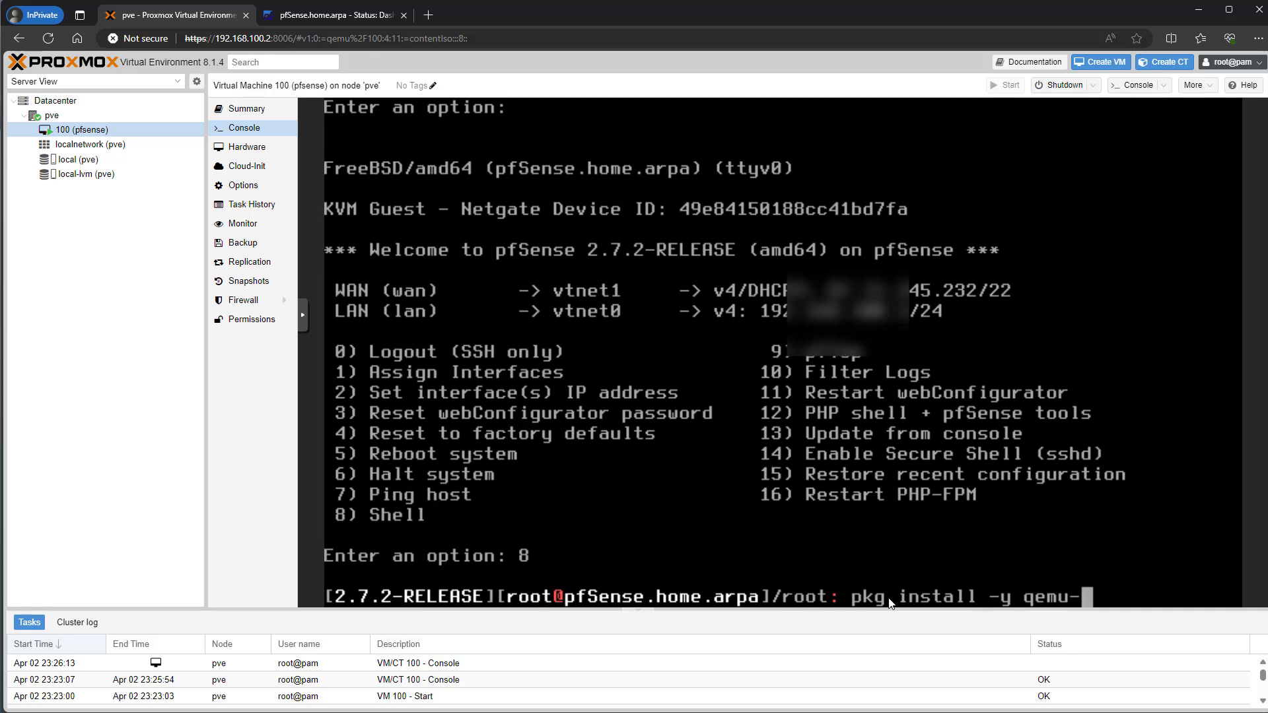
{"action": "type", "text": "guest-ag"}
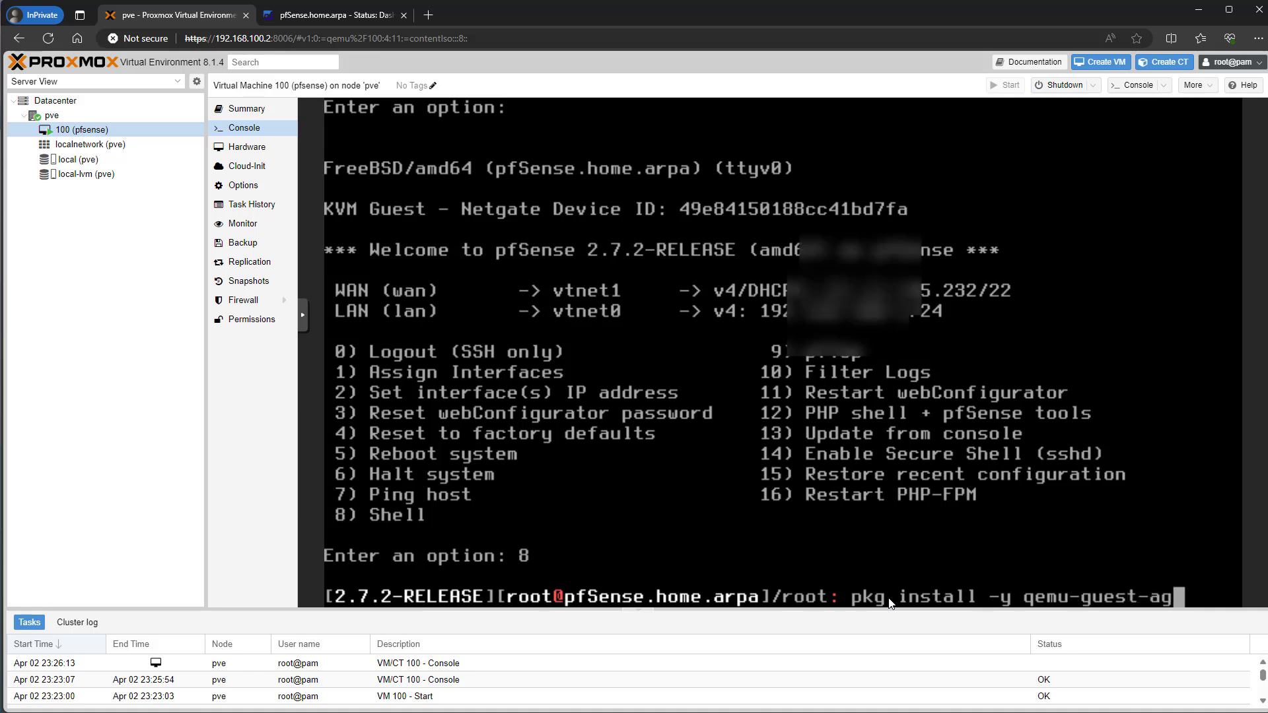
{"action": "type", "text": "ent"}
{"action": "key", "text": "Return"}
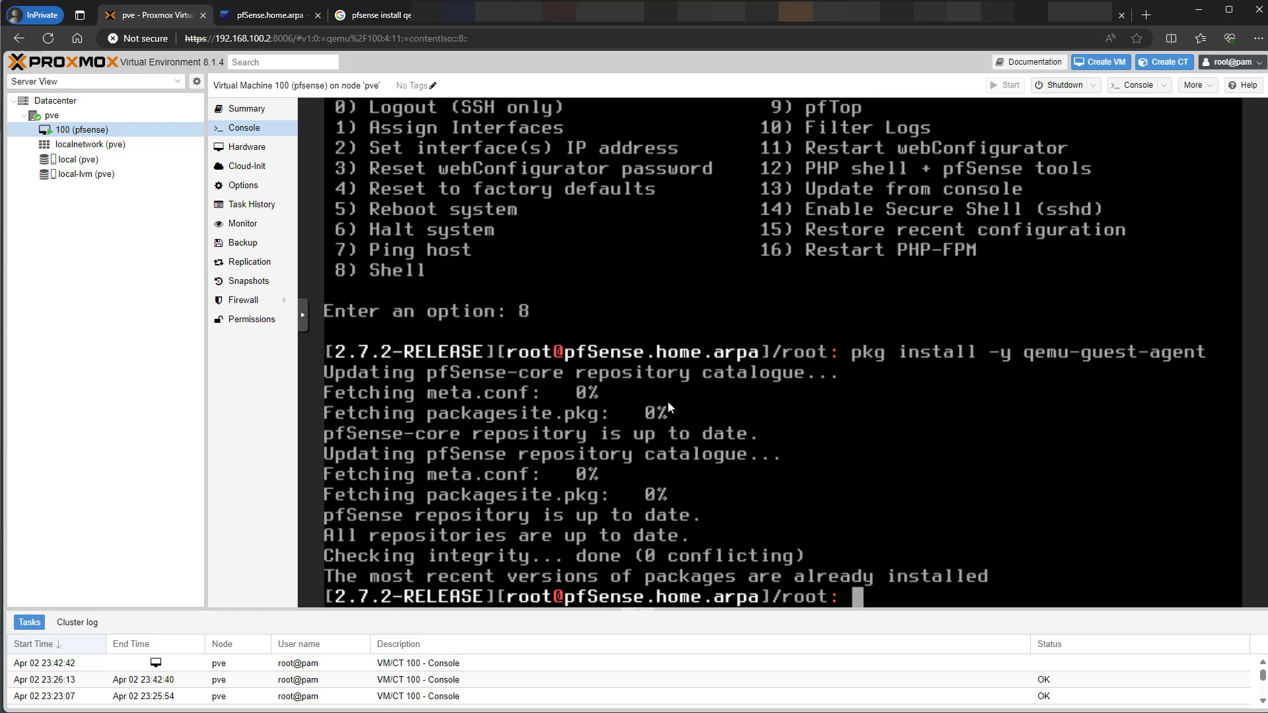
- Add the two qemu_guest_agent lines from the notes to /etc/rc.conf.local in vi and save with :wq
{"action": "type", "text": "vi /etc/"}
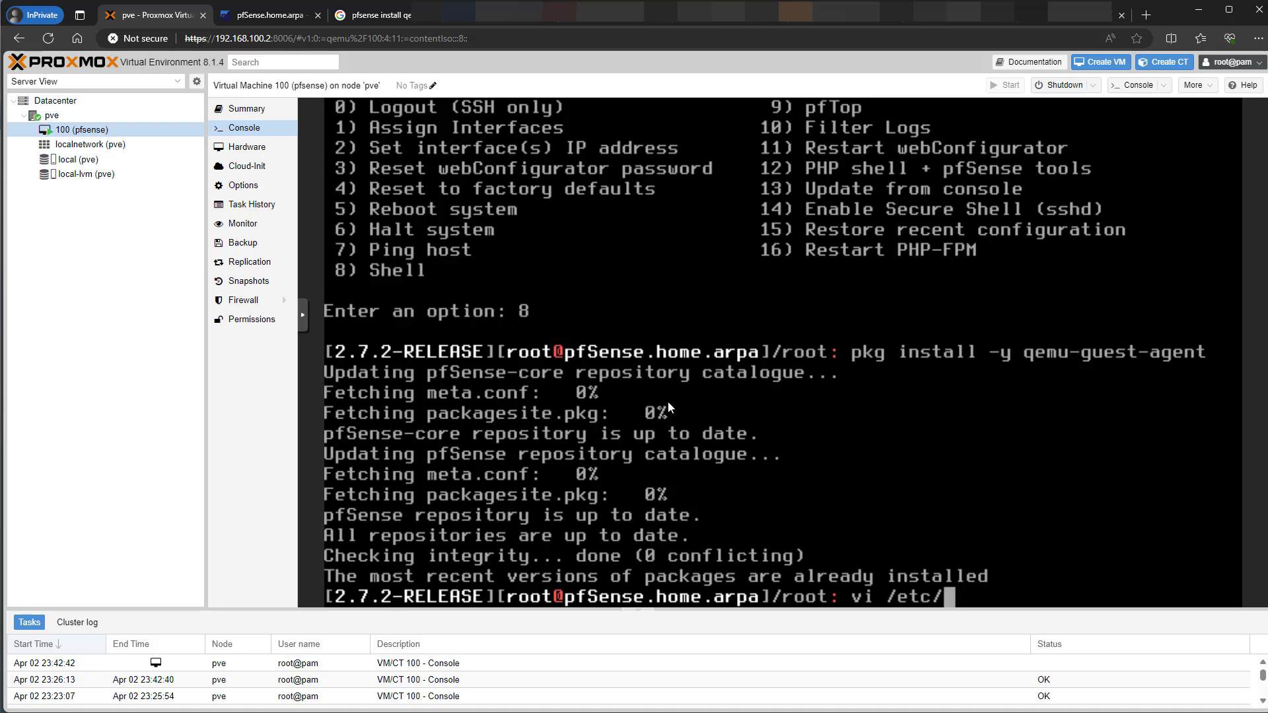
{"action": "type", "text": "rc.con"}
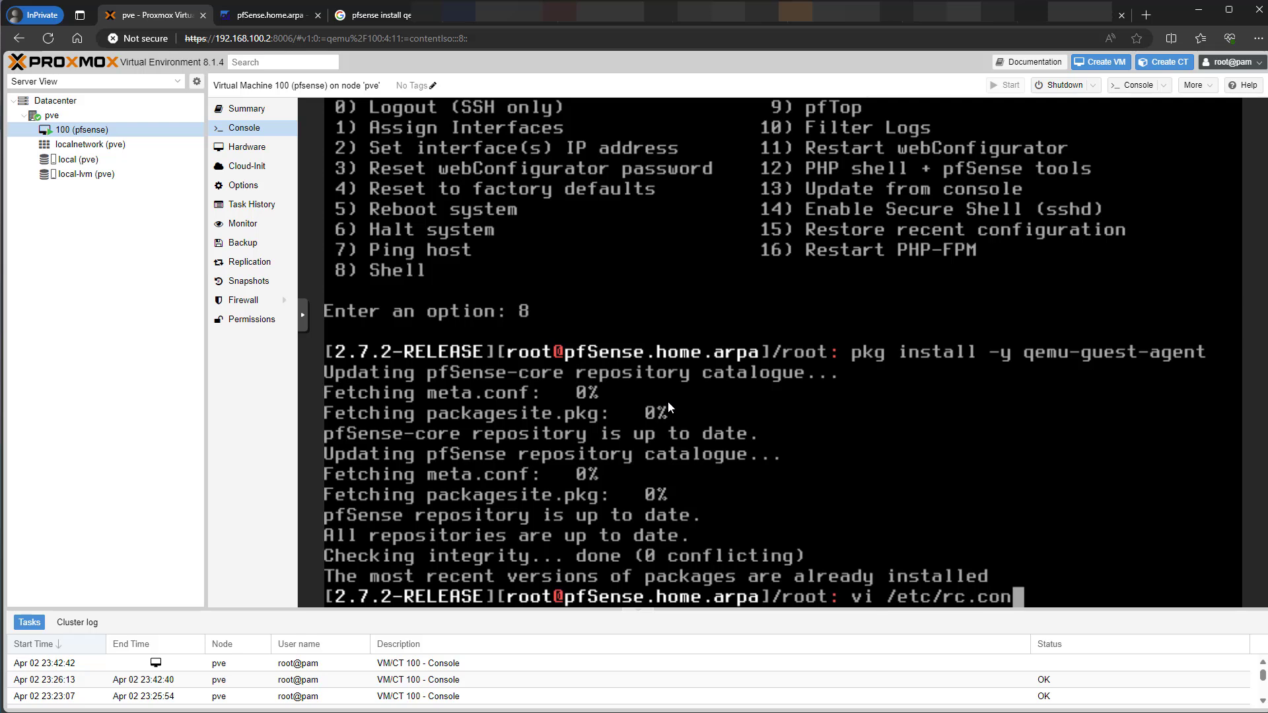
{"action": "type", "text": "f.local"}
{"action": "key", "text": "Return"}
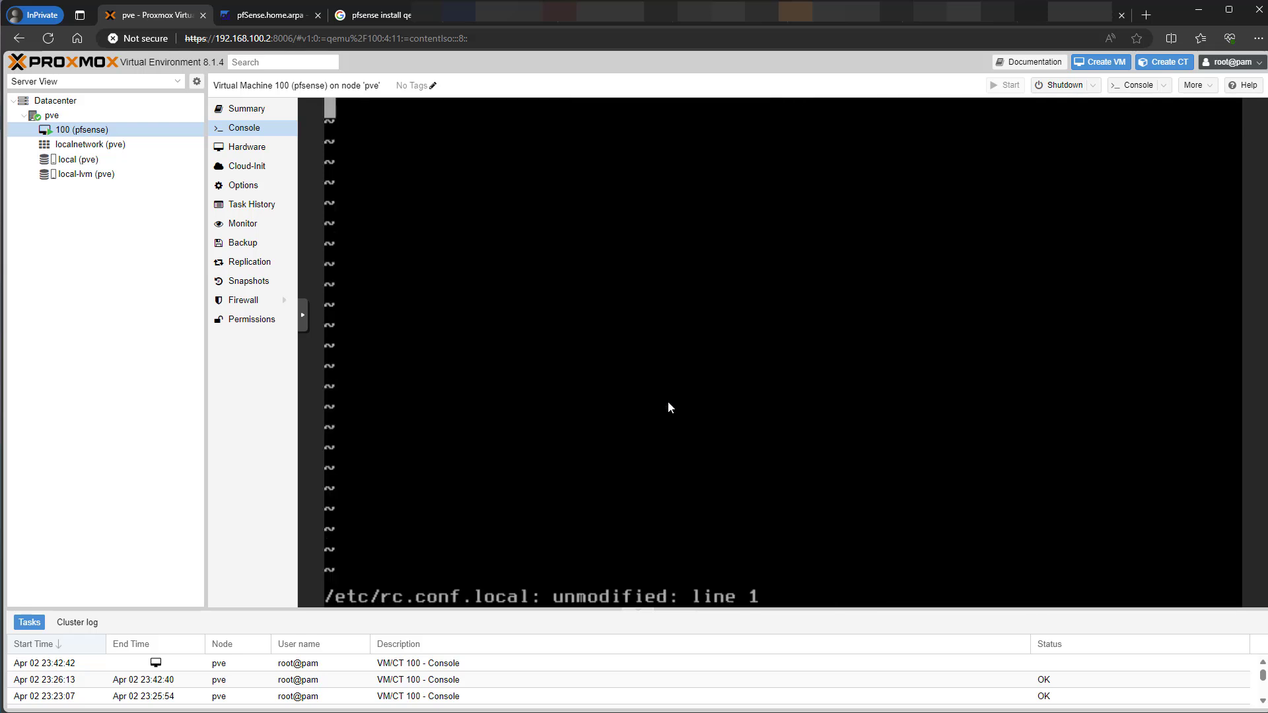
{"action": "key", "text": "i"}
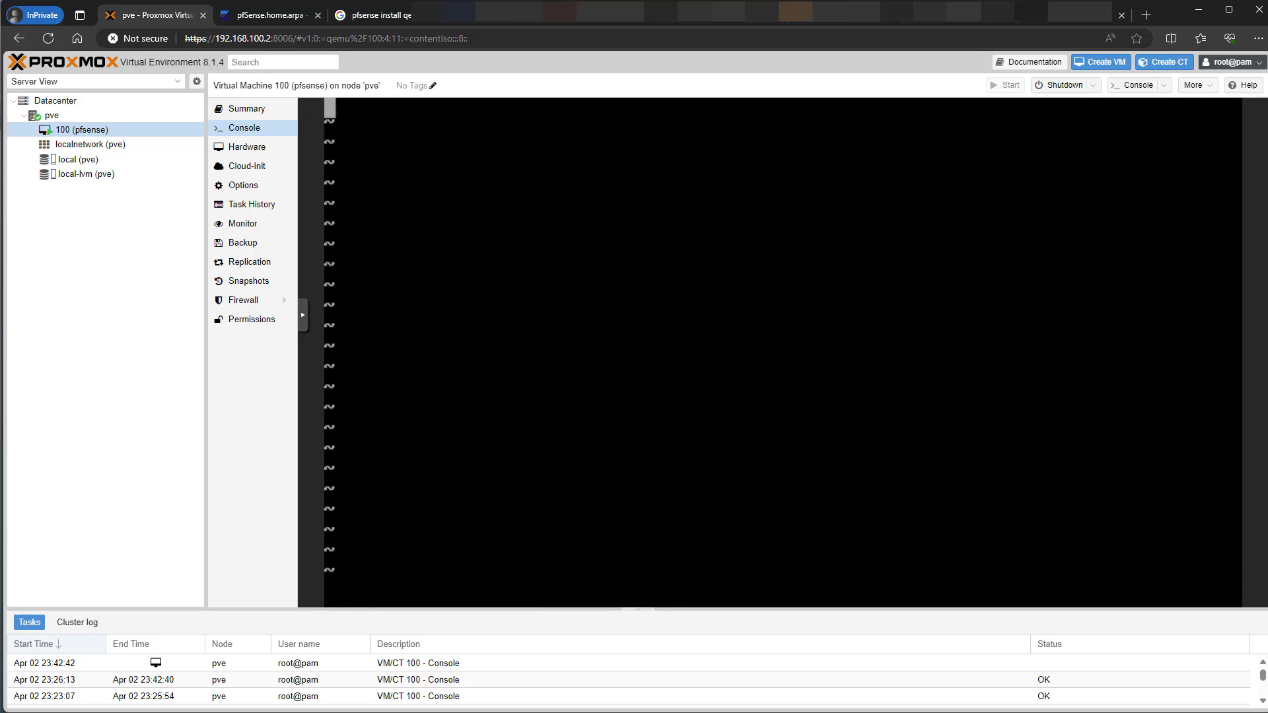
{"action": "key", "text": "alt+Tab"}
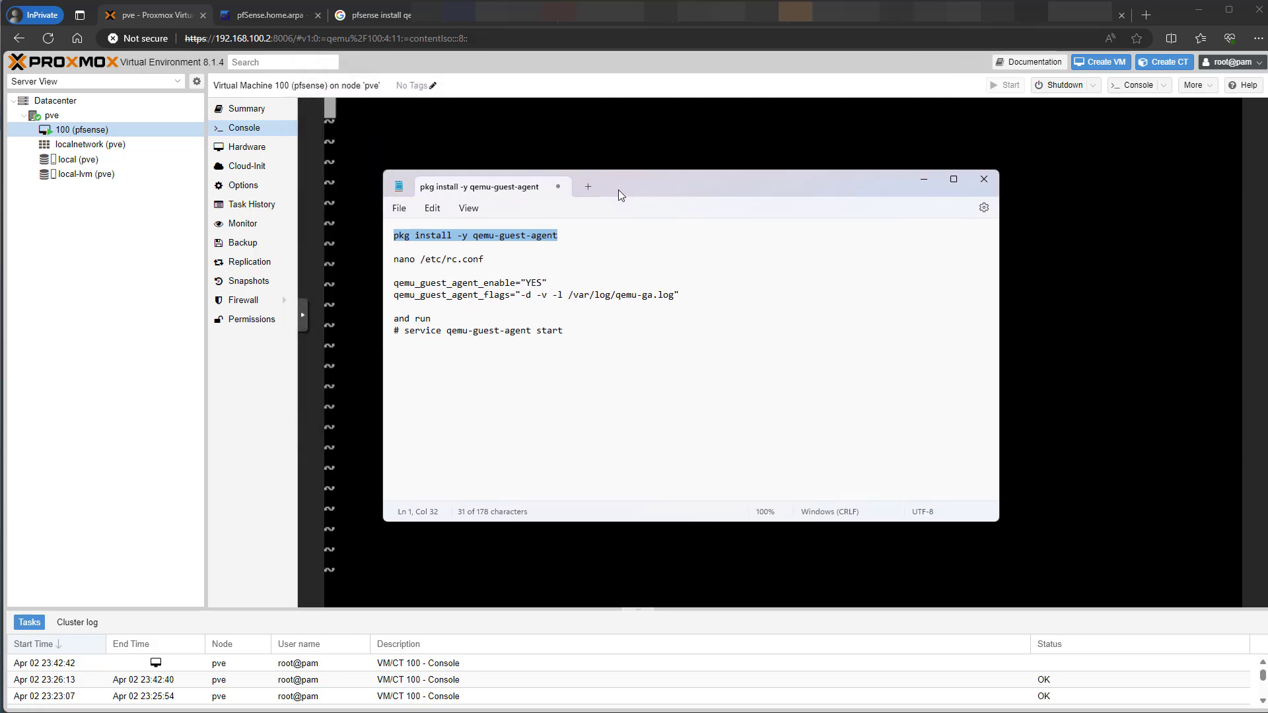
{"action": "left_click_drag", "start_coordinate": [621, 195], "coordinate": [629, 205]}
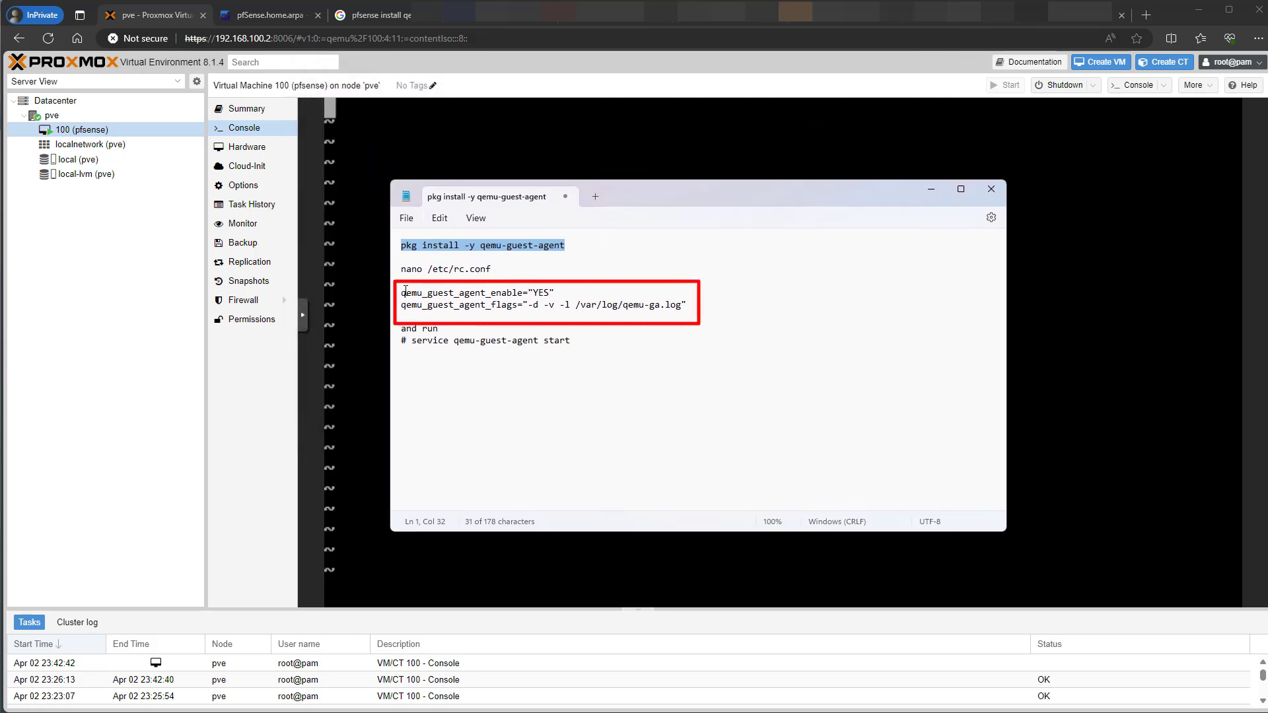
{"action": "left_click_drag", "start_coordinate": [405, 291], "coordinate": [483, 306]}
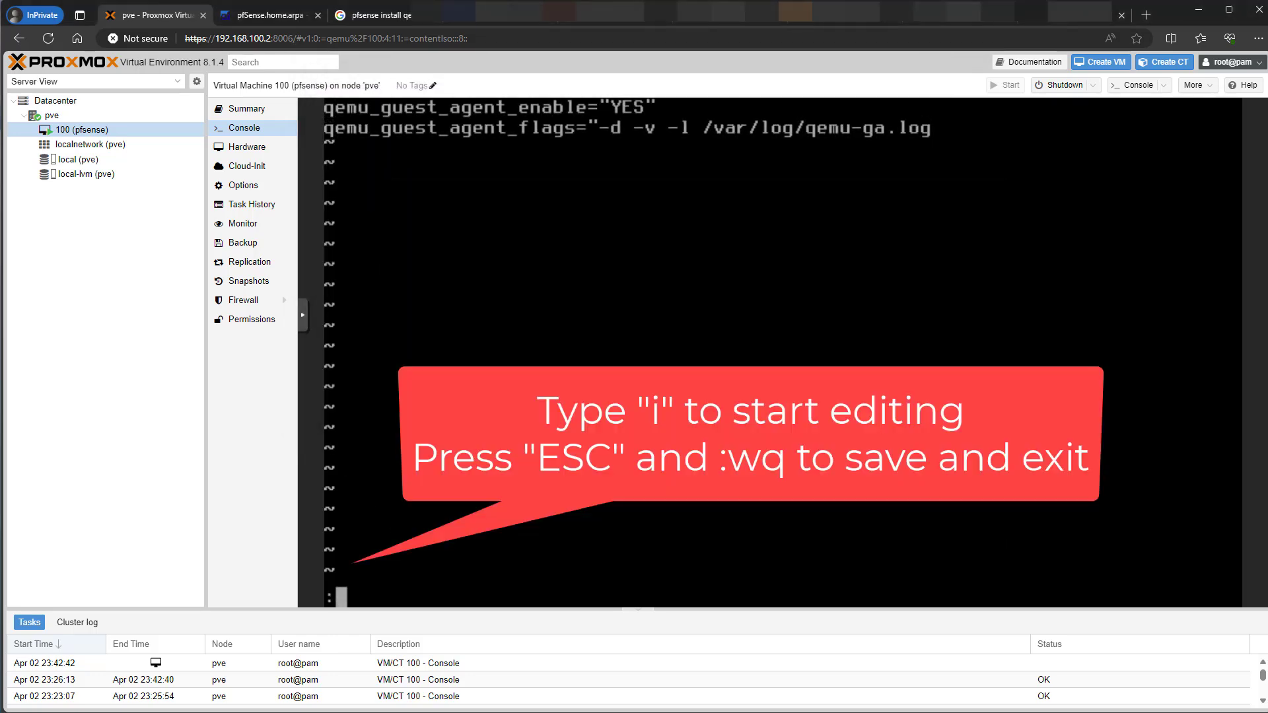
{"action": "type", "text": "wq"}
{"action": "key", "text": "Return"}
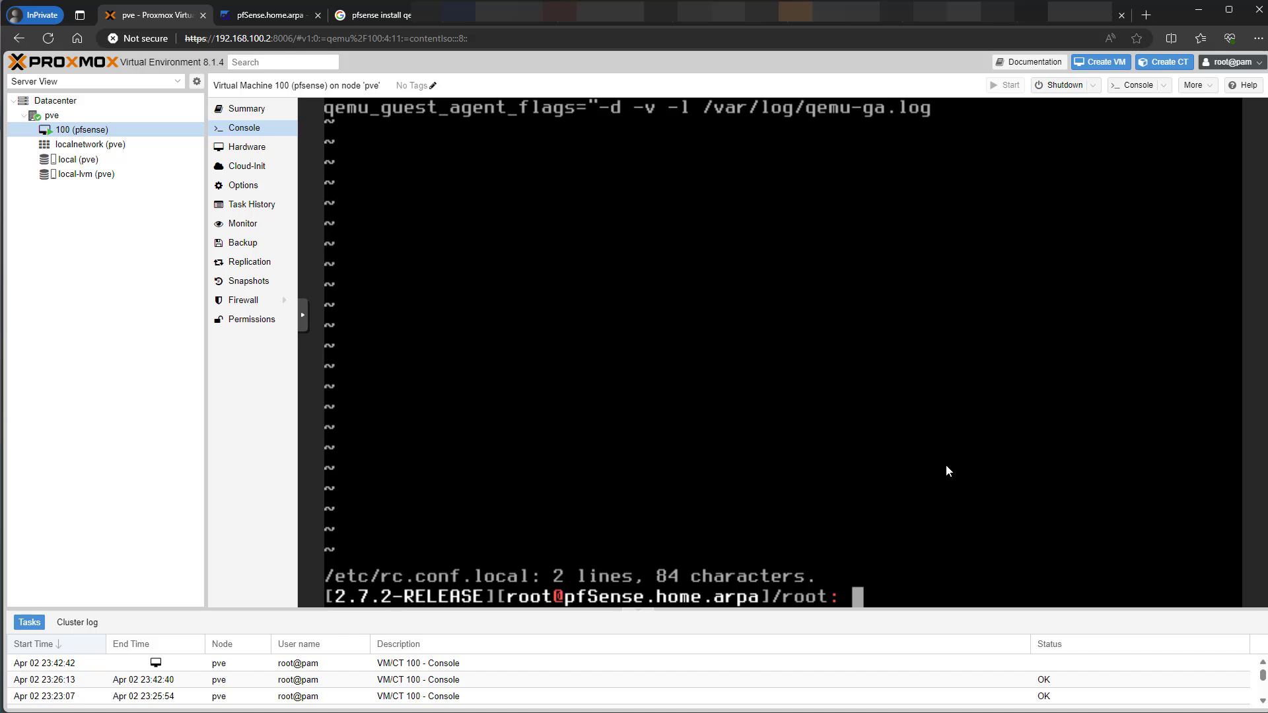
- Print /etc/rc.conf.local with cat to check the flags line
{"action": "type", "text": "cat /etc/"}
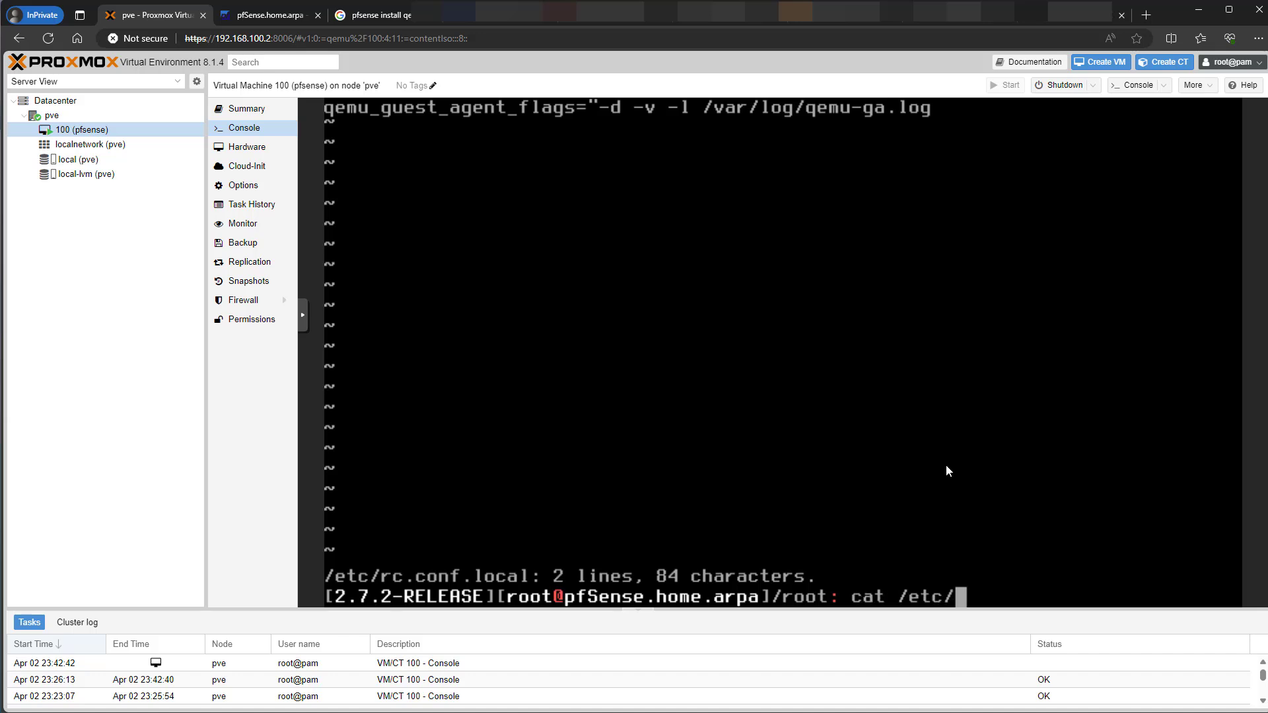
{"action": "type", "text": "rc.con"}
{"action": "key", "text": "Tab"}
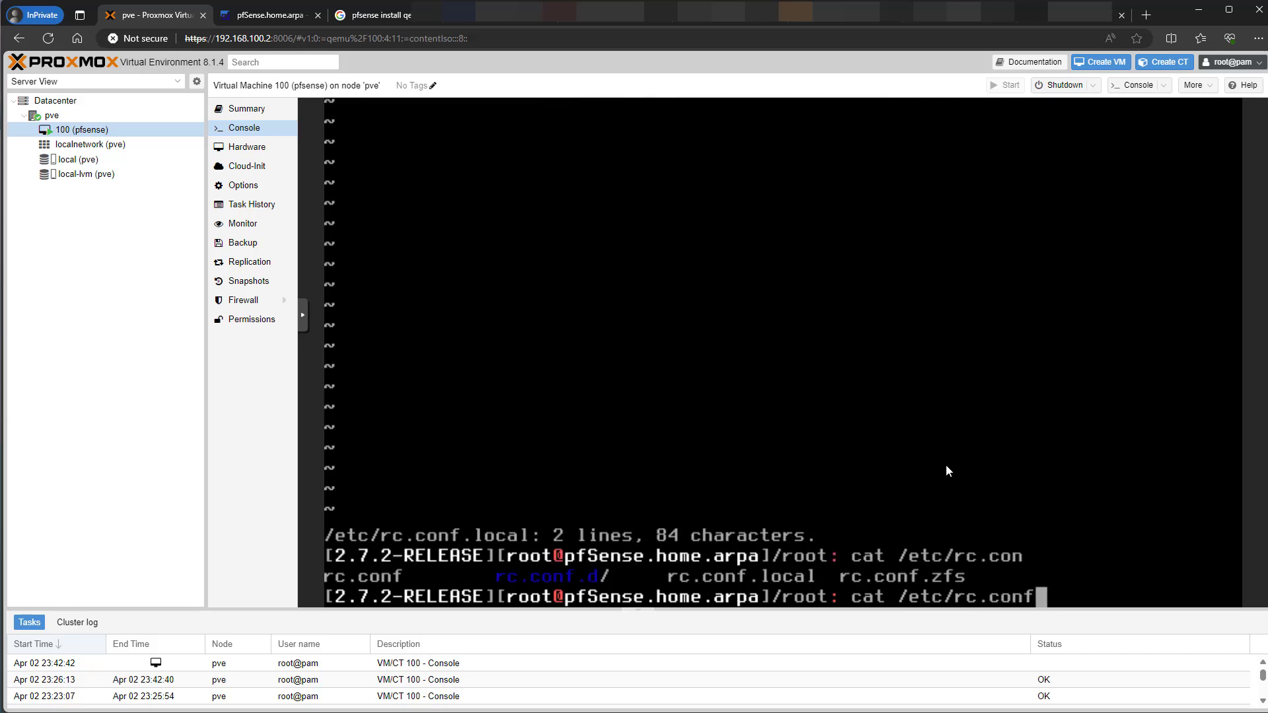
{"action": "type", "text": ".local"}
{"action": "key", "text": "Return"}
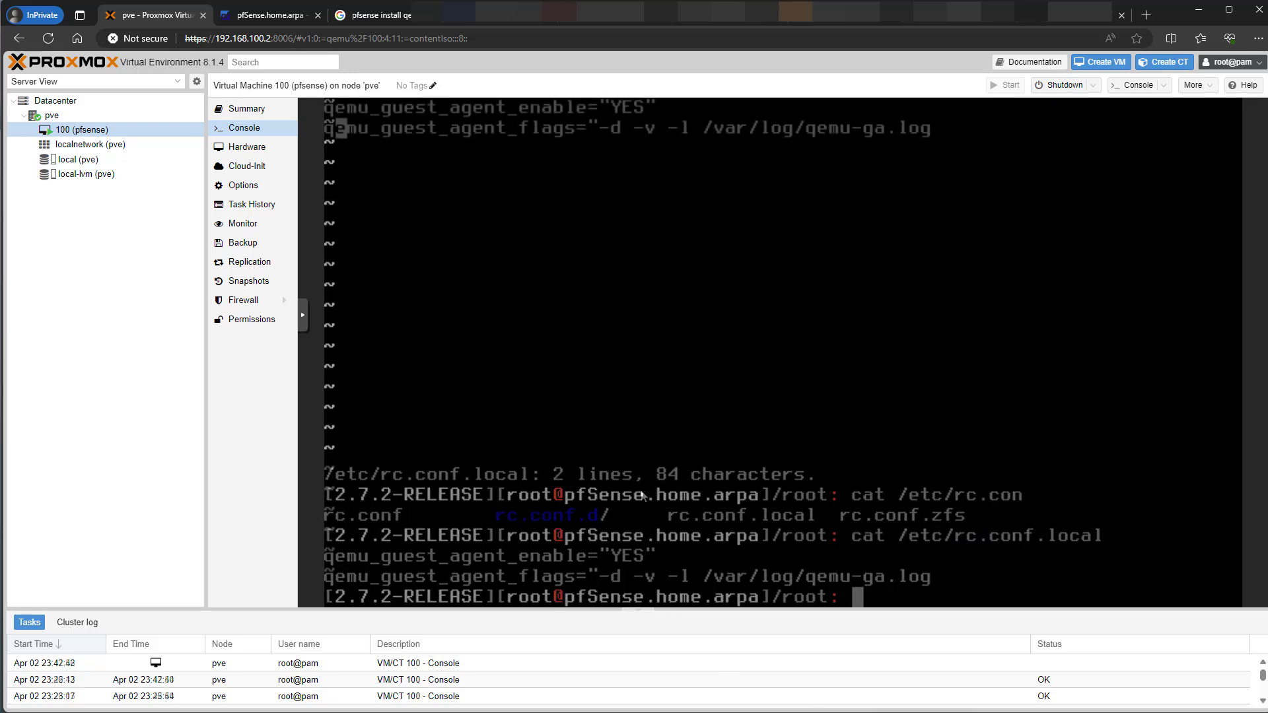
- Add the missing closing quote to the qemu_guest_agent_flags line and save the file with :wq
{"action": "key", "text": "Down"}
{"action": "key", "text": "Right"}
{"action": "key", "text": "Right"}
{"action": "key", "text": "Right"}
{"action": "key", "text": "Right"}
{"action": "key", "text": "Right"}
{"action": "key", "text": "Right"}
{"action": "key", "text": "Right"}
{"action": "key", "text": "Right"}
{"action": "key", "text": "Right"}
{"action": "key", "text": "Right"}
{"action": "key", "text": "Right"}
{"action": "key", "text": "Right"}
{"action": "key", "text": "Right"}
{"action": "key", "text": "Right"}
{"action": "key", "text": "Right"}
{"action": "key", "text": "Right"}
{"action": "key", "text": "Right"}
{"action": "key", "text": "Right"}
{"action": "key", "text": "Right"}
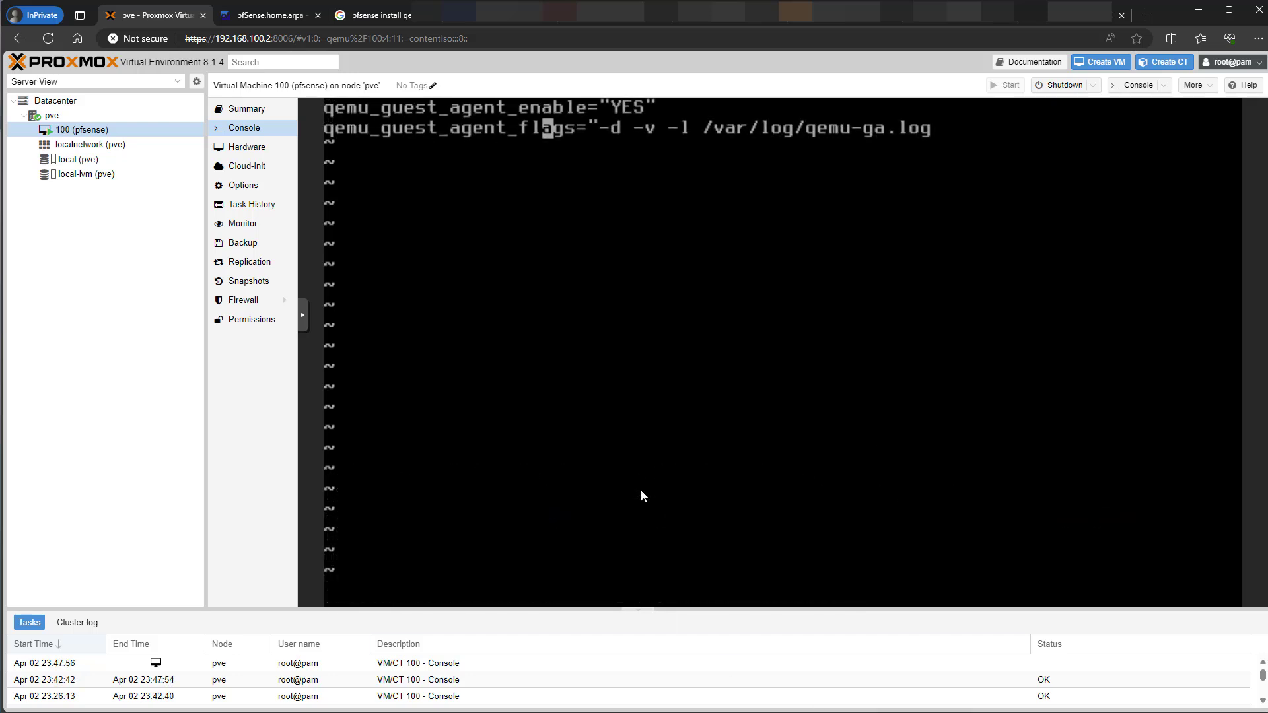
{"action": "key", "text": "Right"}
{"action": "key", "text": "Right"}
{"action": "key", "text": "Right"}
{"action": "key", "text": "Right"}
{"action": "key", "text": "Right"}
{"action": "key", "text": "Right"}
{"action": "key", "text": "Right"}
{"action": "key", "text": "Right"}
{"action": "key", "text": "Right"}
{"action": "key", "text": "Right"}
{"action": "key", "text": "Right"}
{"action": "key", "text": "Right"}
{"action": "key", "text": "Right"}
{"action": "key", "text": "Right"}
{"action": "key", "text": "Right"}
{"action": "key", "text": "Right"}
{"action": "key", "text": "Right"}
{"action": "key", "text": "Right"}
{"action": "key", "text": "Right"}
{"action": "key", "text": "Right"}
{"action": "key", "text": "quotedbl"}
{"action": "key", "text": "quotedbl"}
{"action": "key", "text": "quotedbl"}
{"action": "type", "text": "ags=\""}
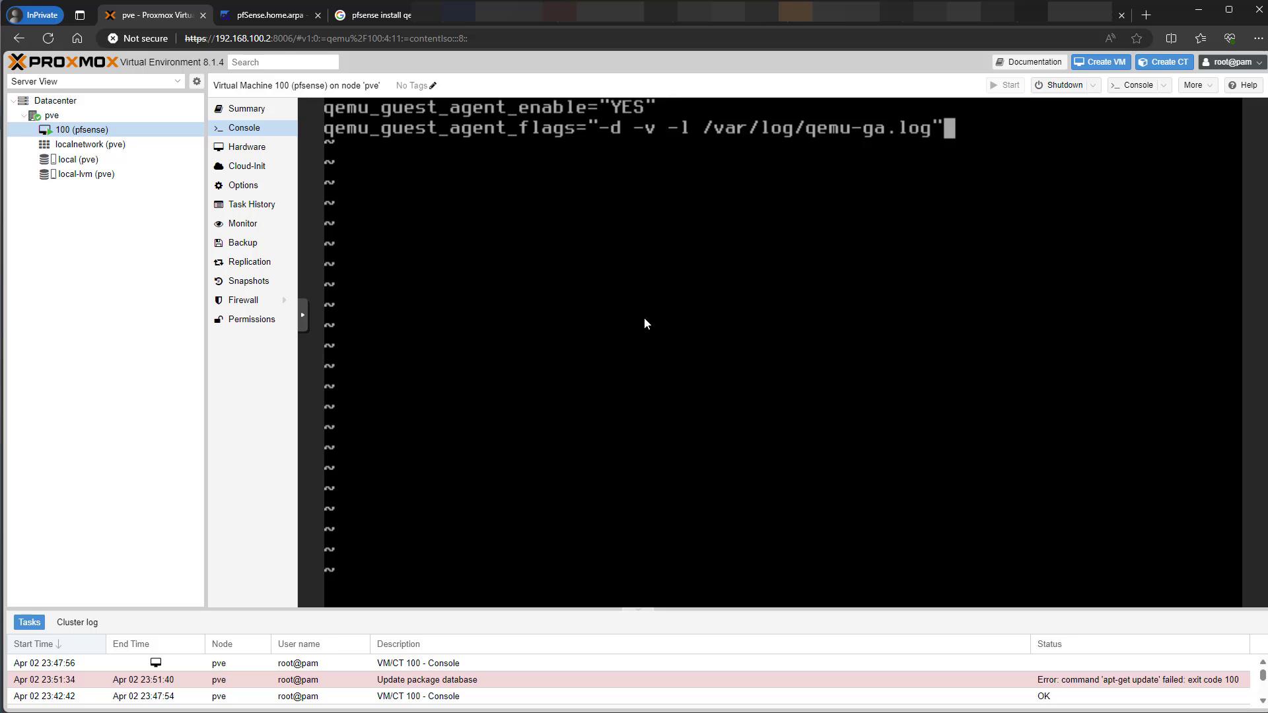
{"action": "key", "text": "Escape"}
{"action": "type", "text": ":wq"}
{"action": "key", "text": "Return"}
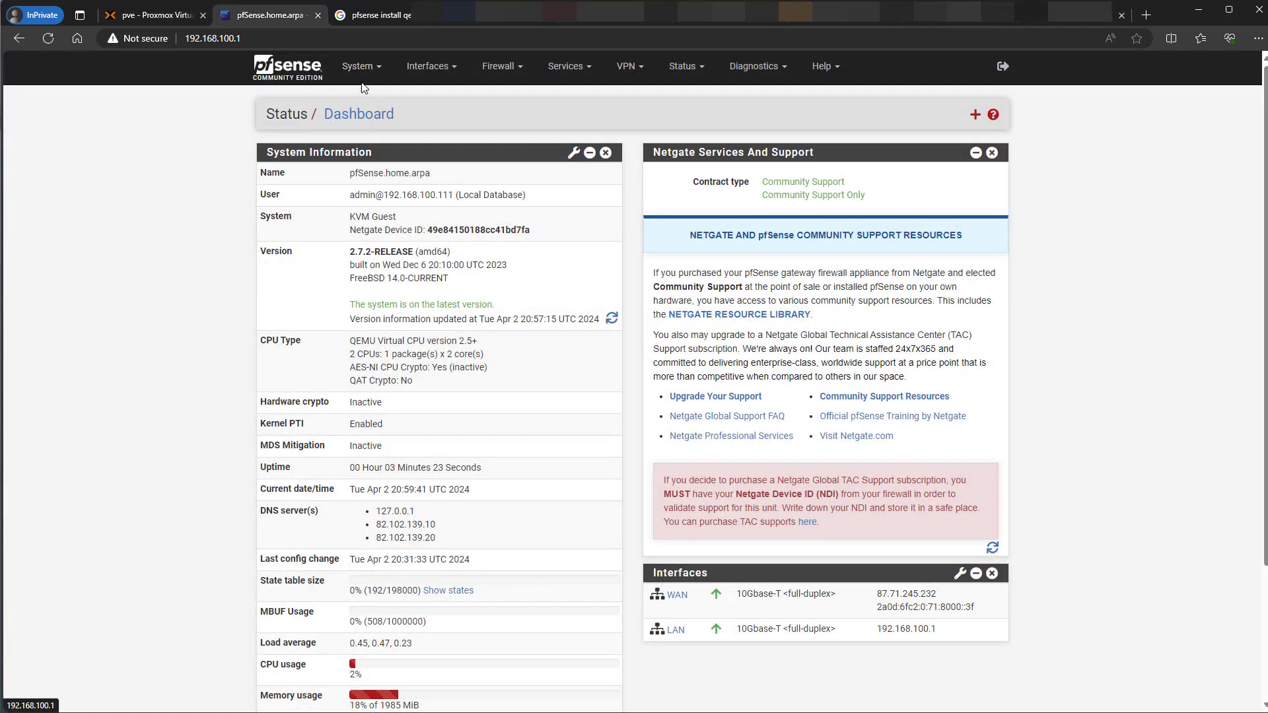
- Search Available Packages for 'shell' and install the Shellcmd package, confirming the install
{"action": "left_click", "coordinate": [357, 76]}
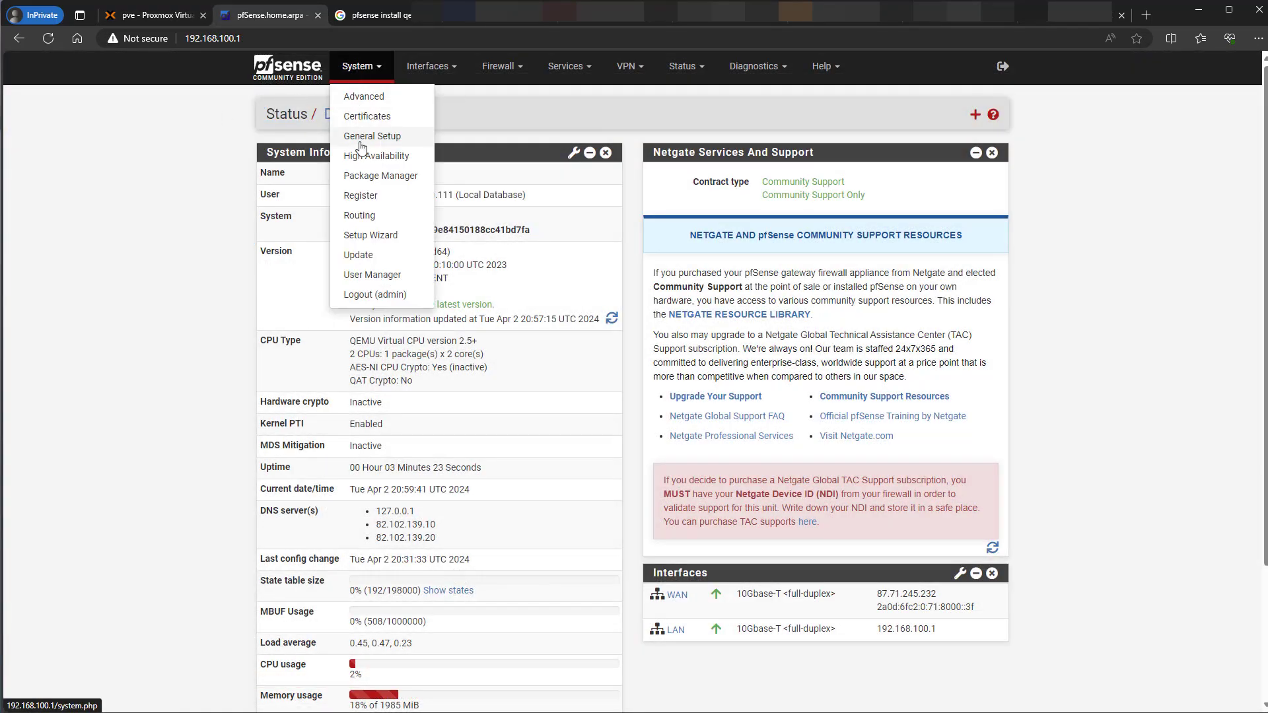
{"action": "left_click", "coordinate": [373, 177]}
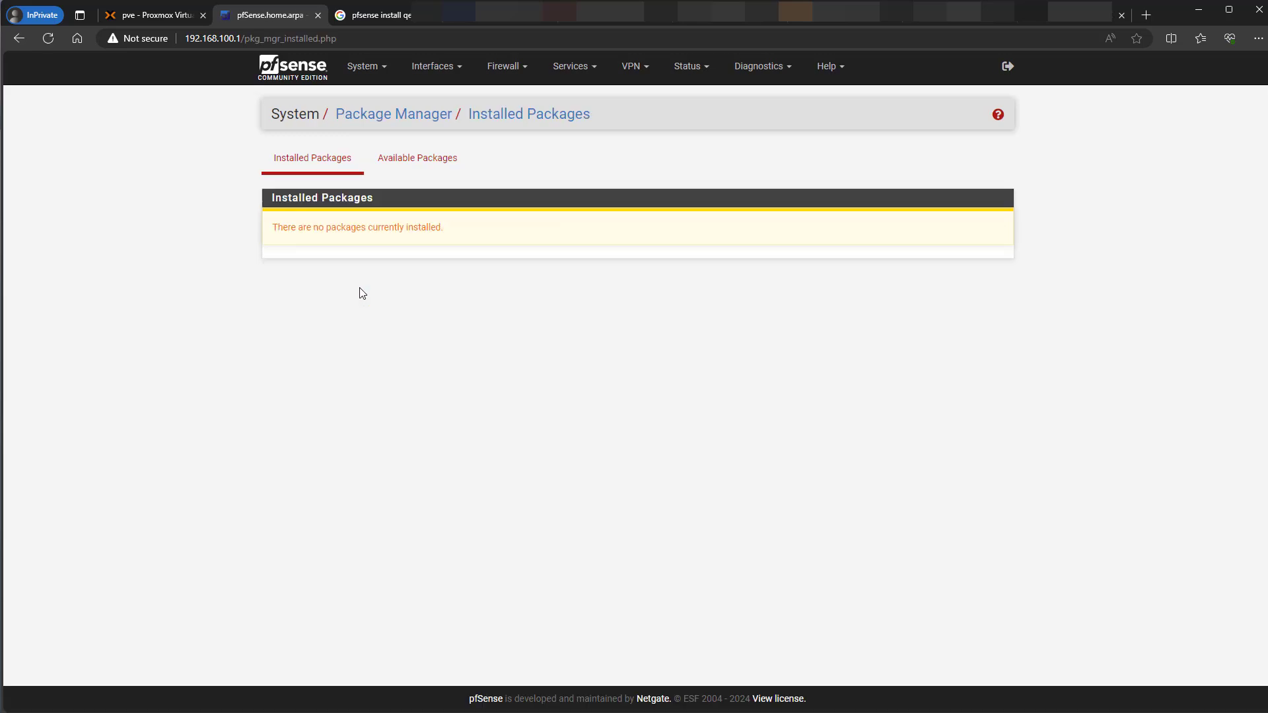
{"action": "left_click", "coordinate": [411, 159]}
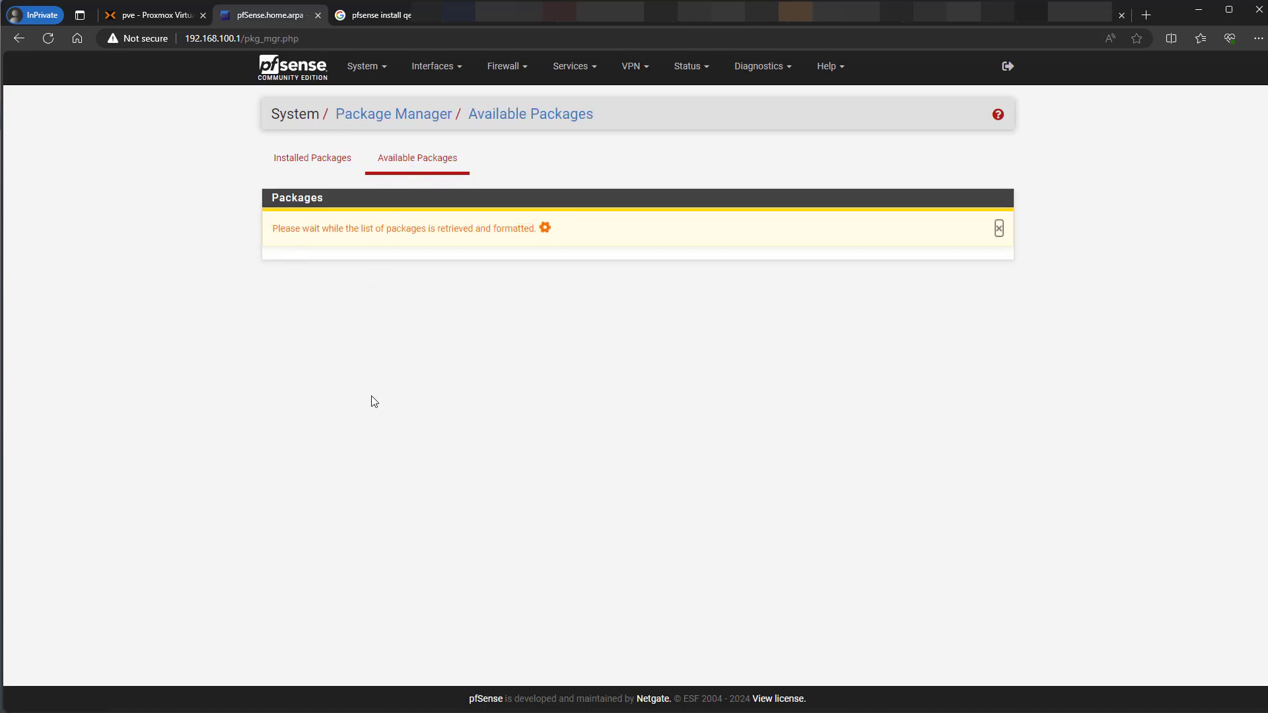
{"action": "left_click", "coordinate": [435, 220]}
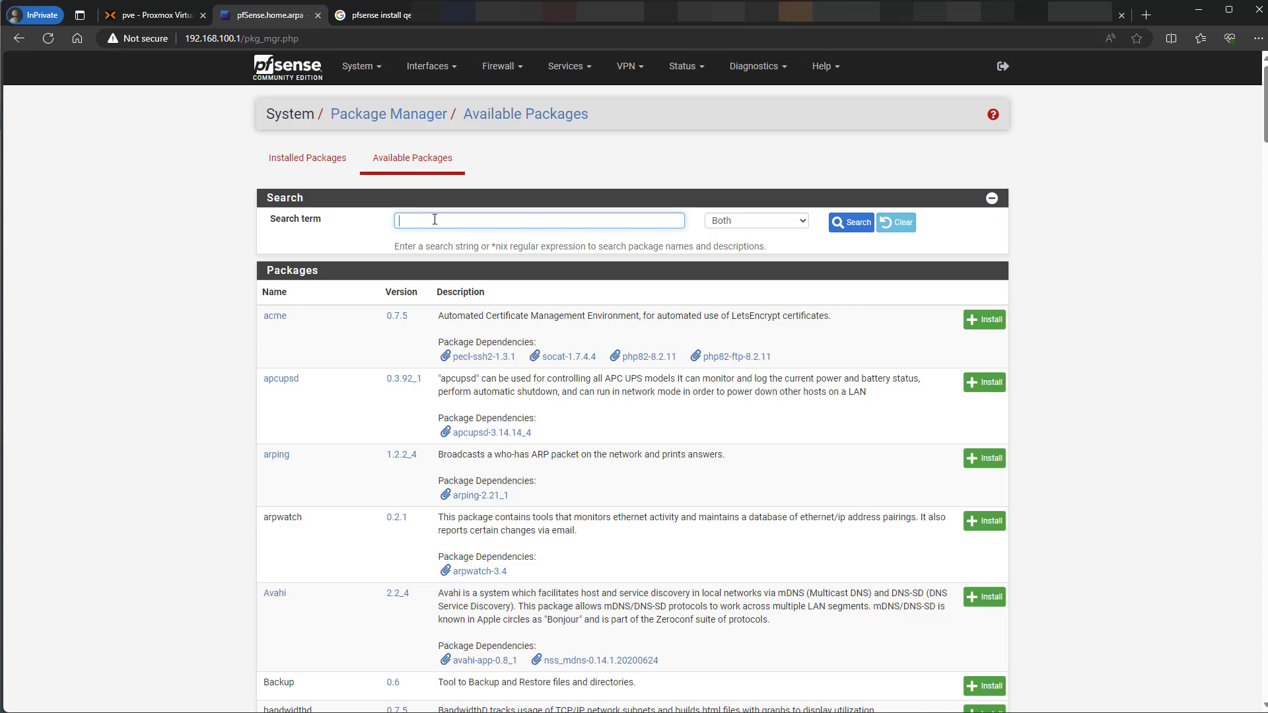
{"action": "type", "text": "shell"}
{"action": "key", "text": "Return"}
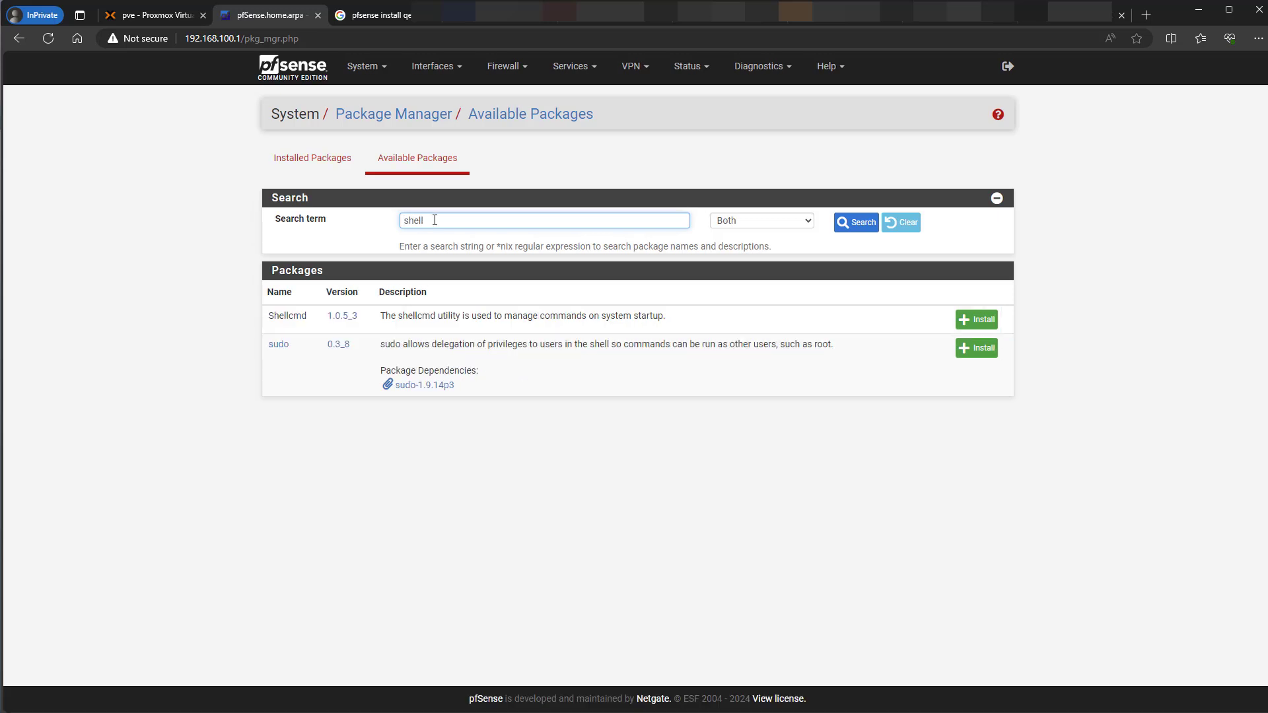
{"action": "left_click", "coordinate": [971, 324]}
{"action": "left_click", "coordinate": [308, 228]}
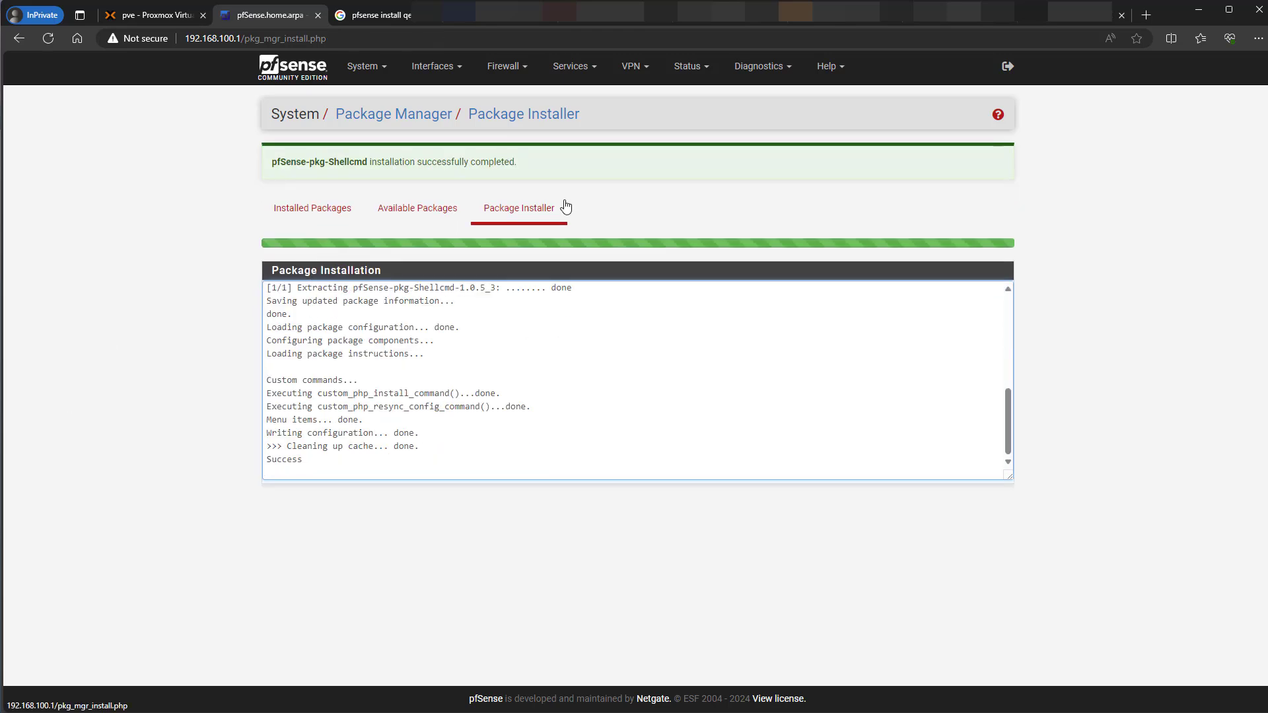
- Paste 'service qemu-guest-agent start' from the notes into a new Shellcmd entry's Command field
{"action": "left_click", "coordinate": [579, 76]}
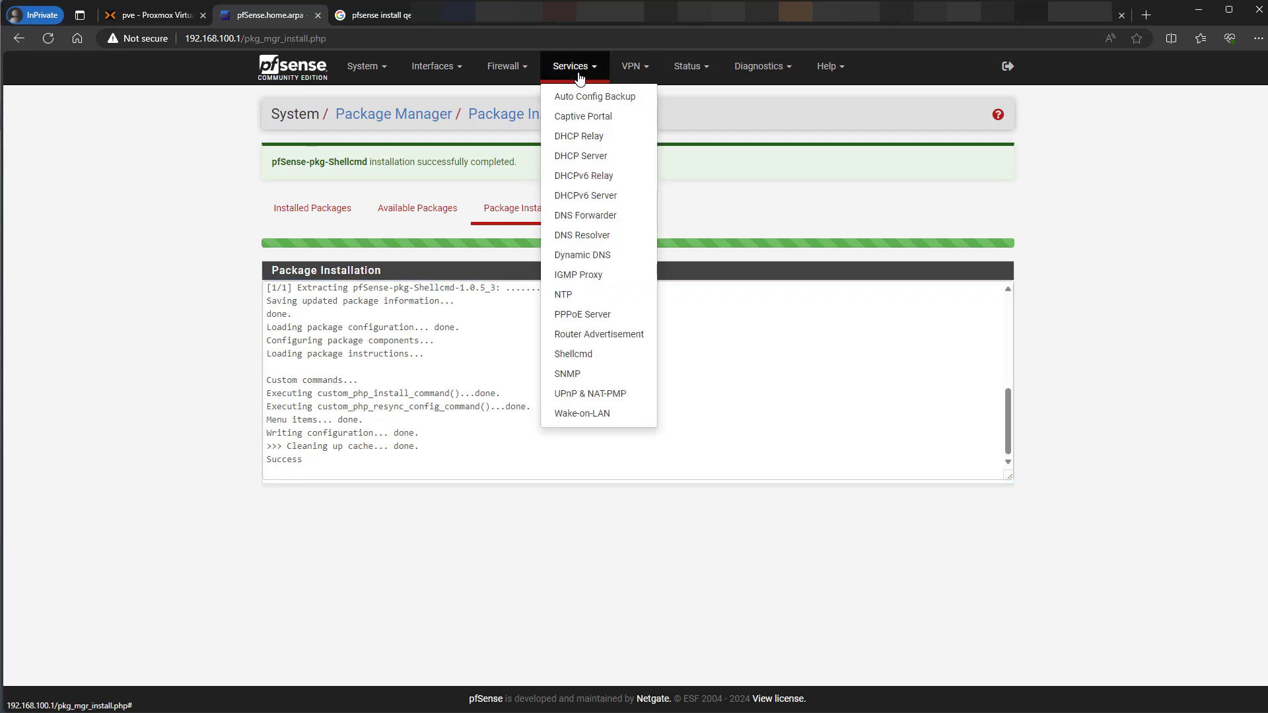
{"action": "left_click", "coordinate": [574, 356]}
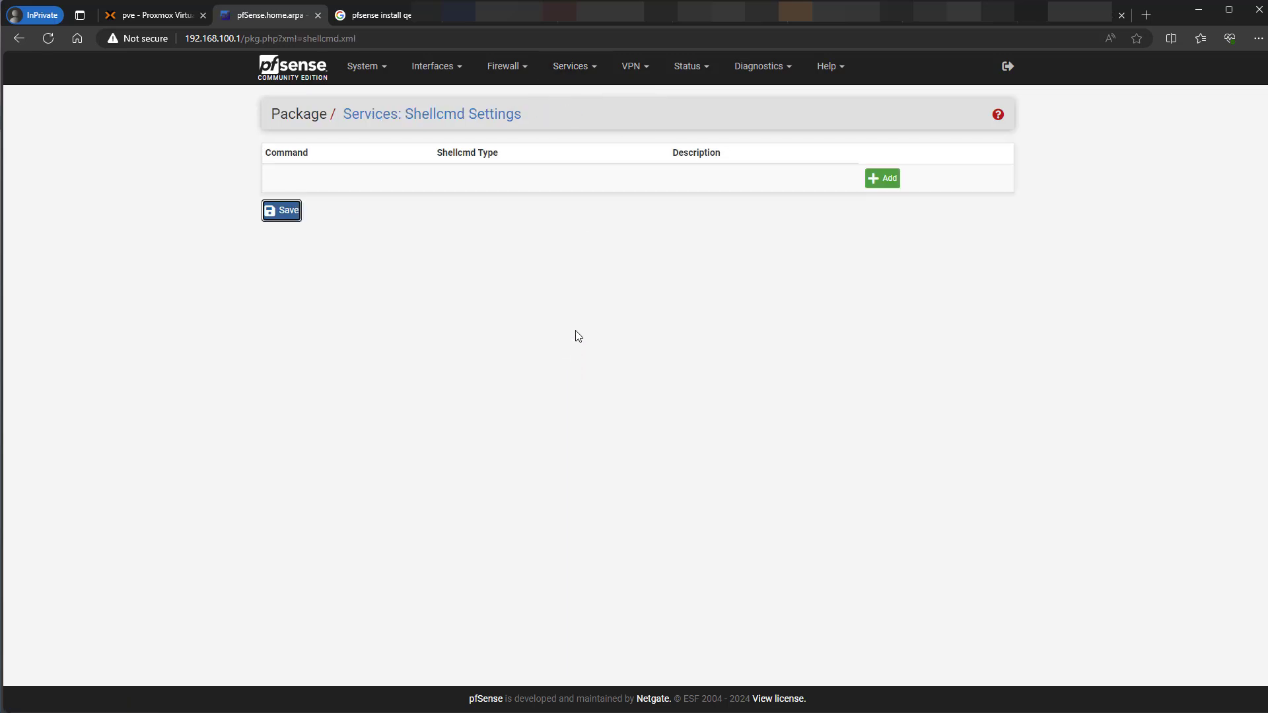
{"action": "left_click", "coordinate": [884, 178]}
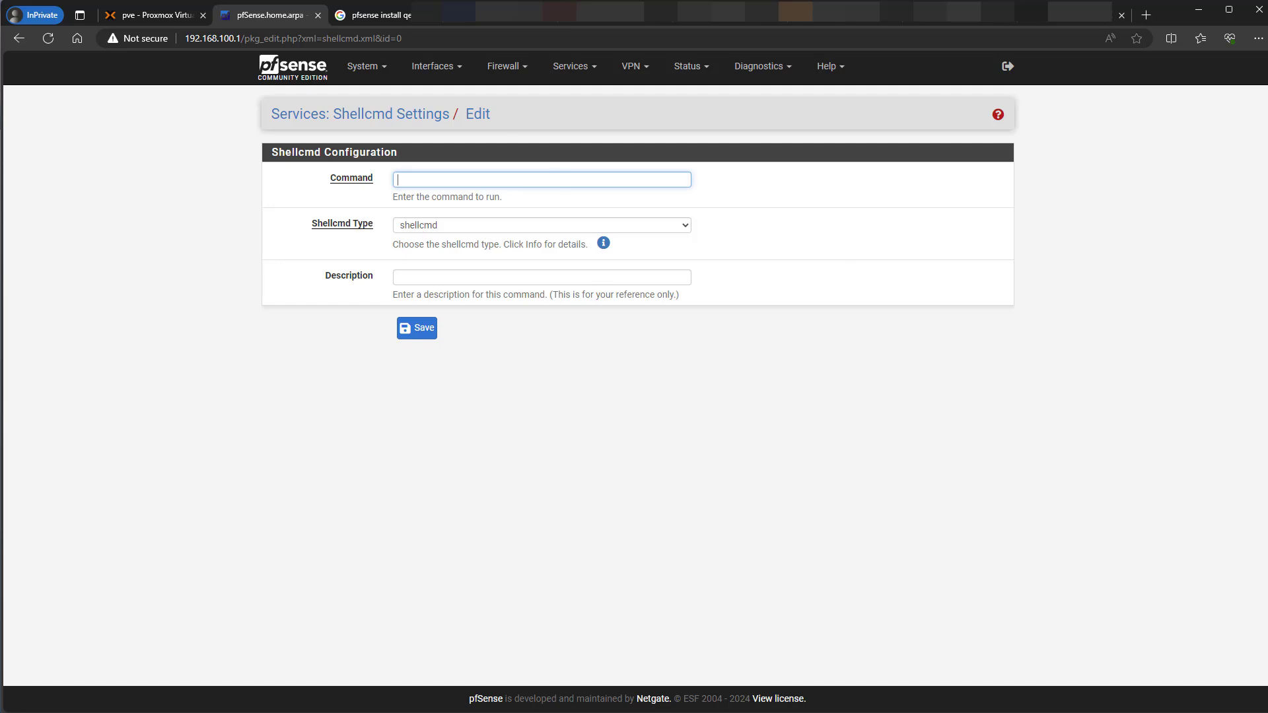
{"action": "key", "text": "alt+Tab"}
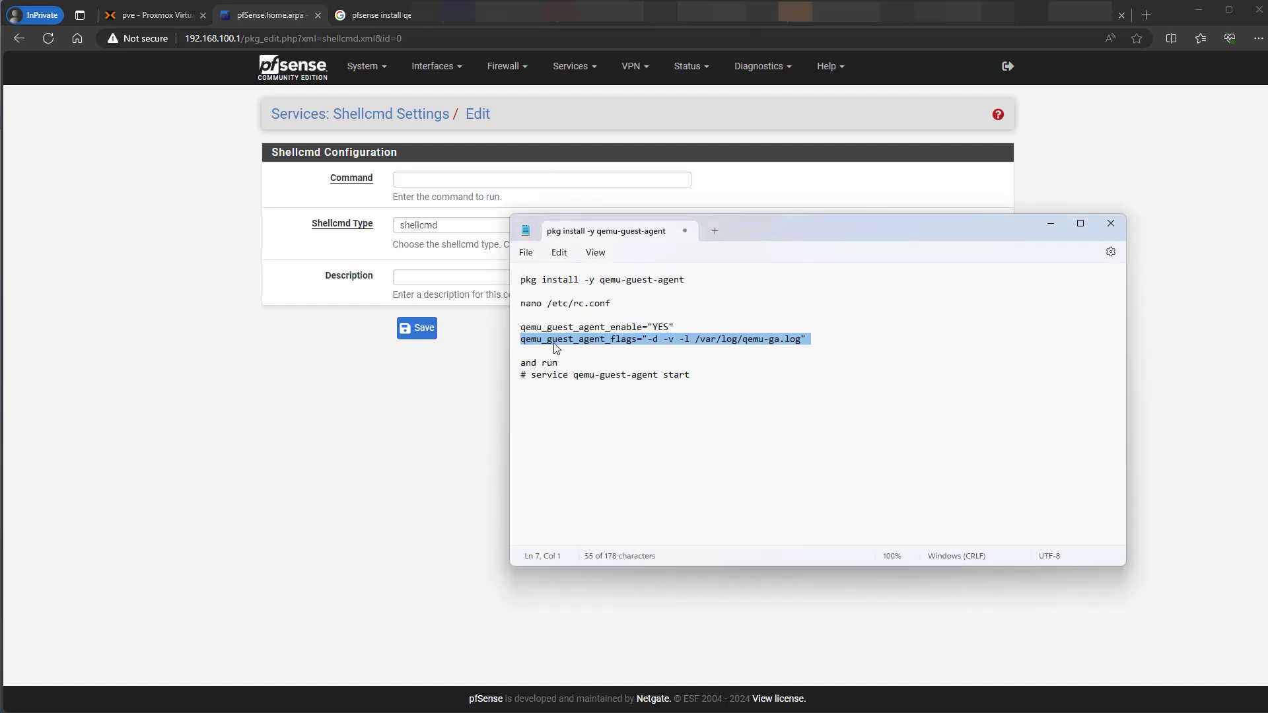
{"action": "left_click", "coordinate": [606, 375]}
{"action": "left_click_drag", "start_coordinate": [692, 377], "coordinate": [533, 382]}
{"action": "key", "text": "ctrl+c"}
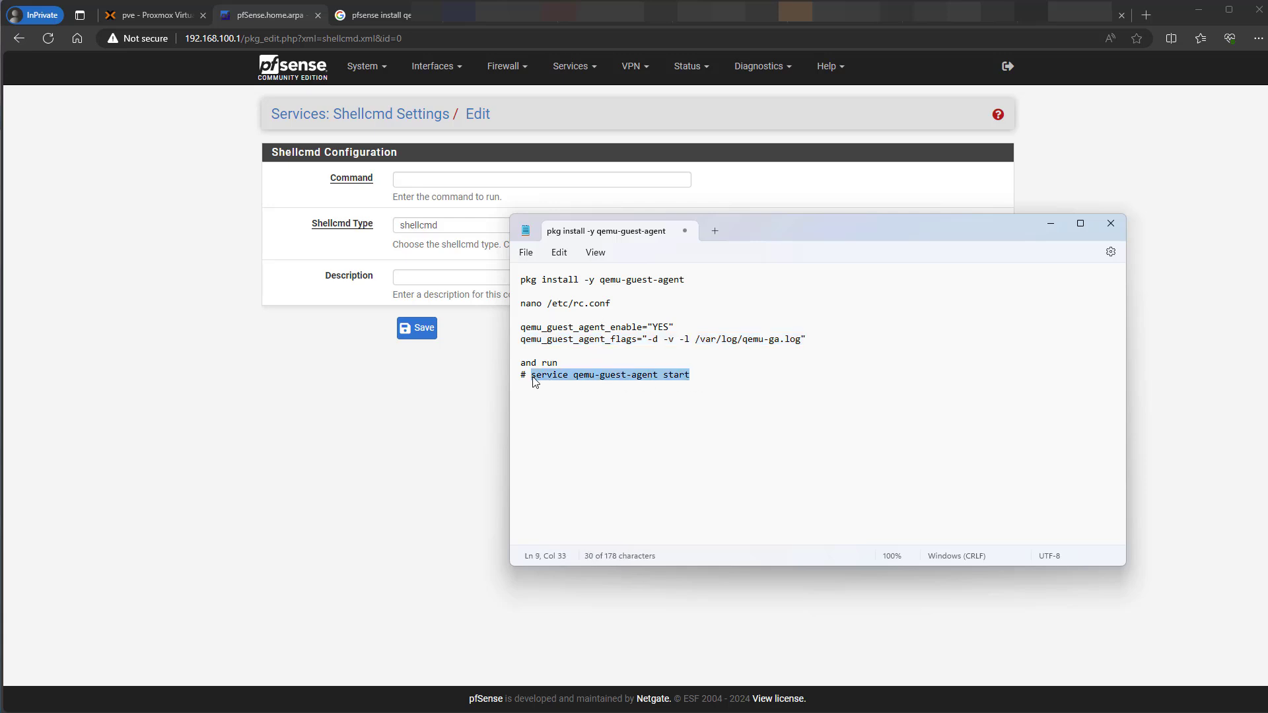
{"action": "left_click", "coordinate": [416, 184]}
{"action": "key", "text": "ctrl+v"}
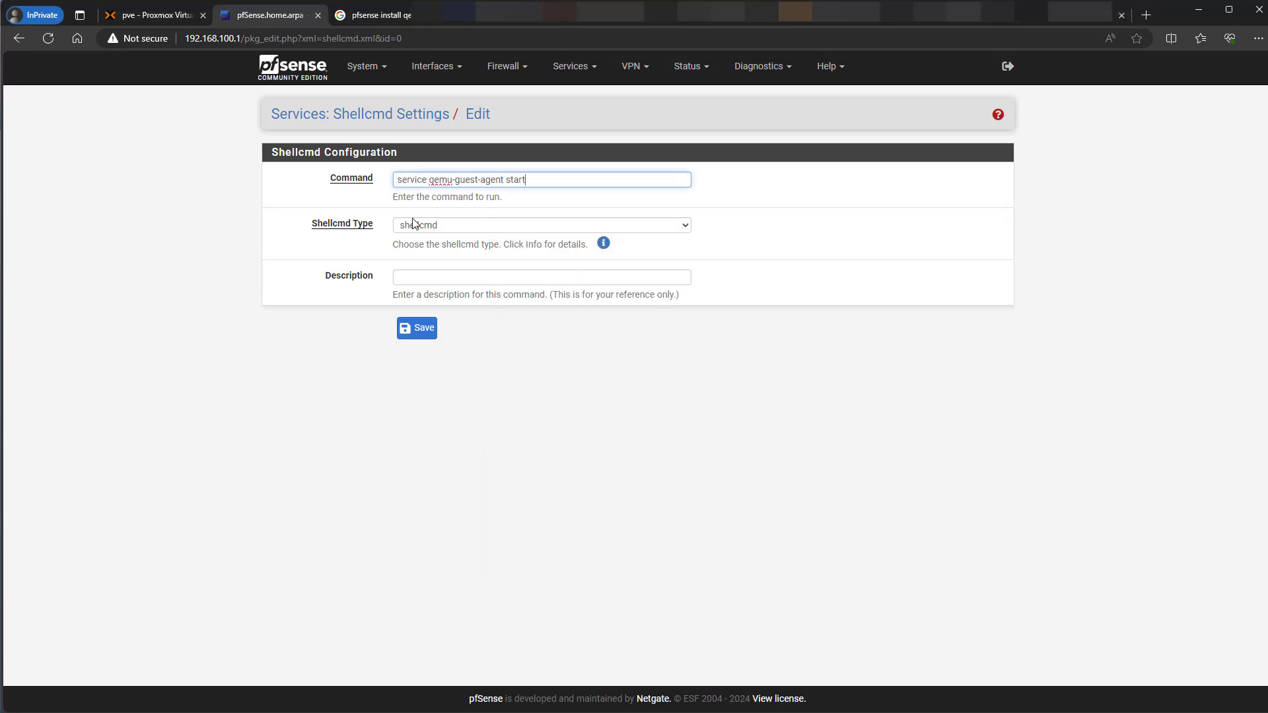
- Set the Shellcmd Type to earlyshellcmd and save the entry
{"action": "left_click", "coordinate": [447, 227]}
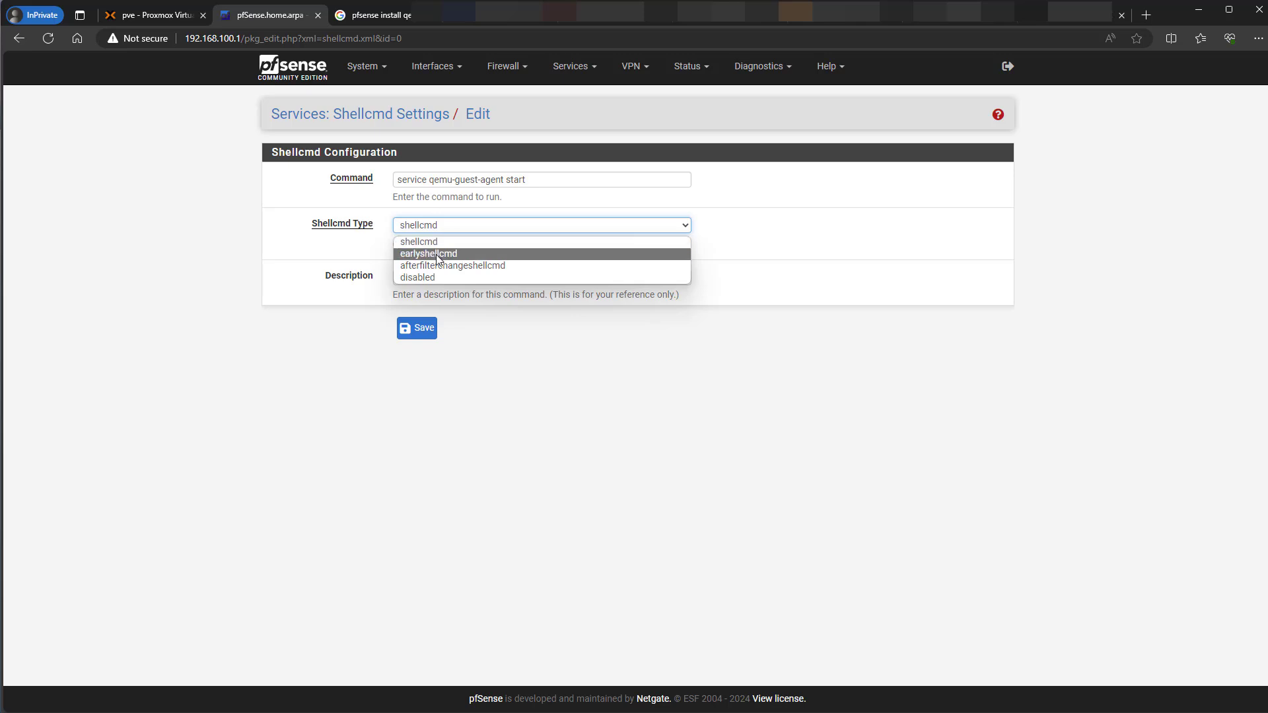
{"action": "left_click", "coordinate": [436, 254]}
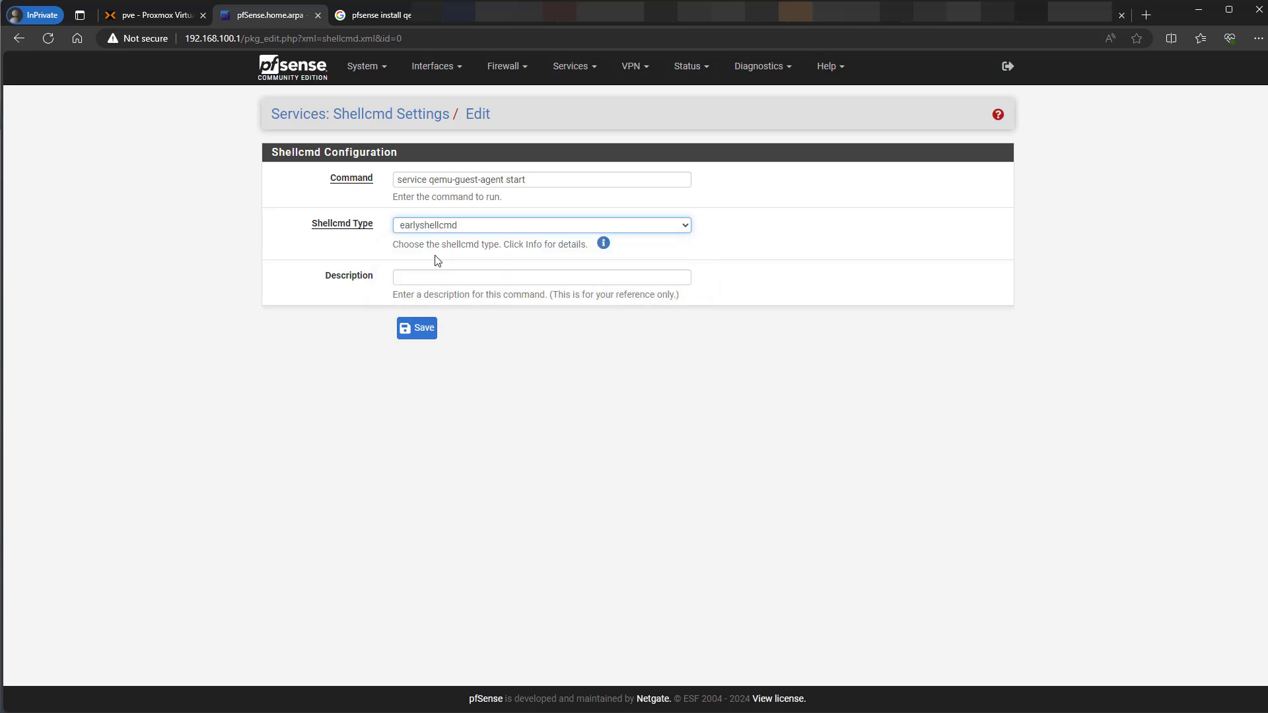
{"action": "left_click", "coordinate": [441, 326]}
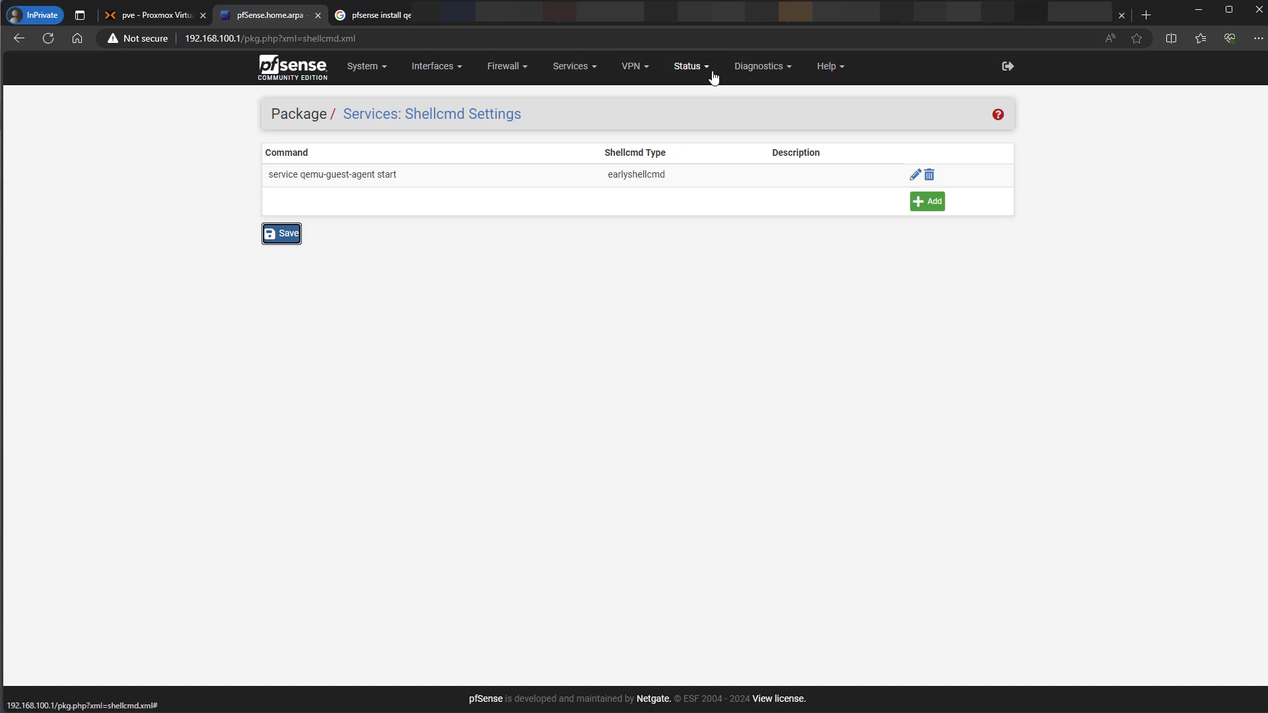
- Submit a Normal reboot of pfSense from Diagnostics > Reboot
{"action": "left_click", "coordinate": [745, 74]}
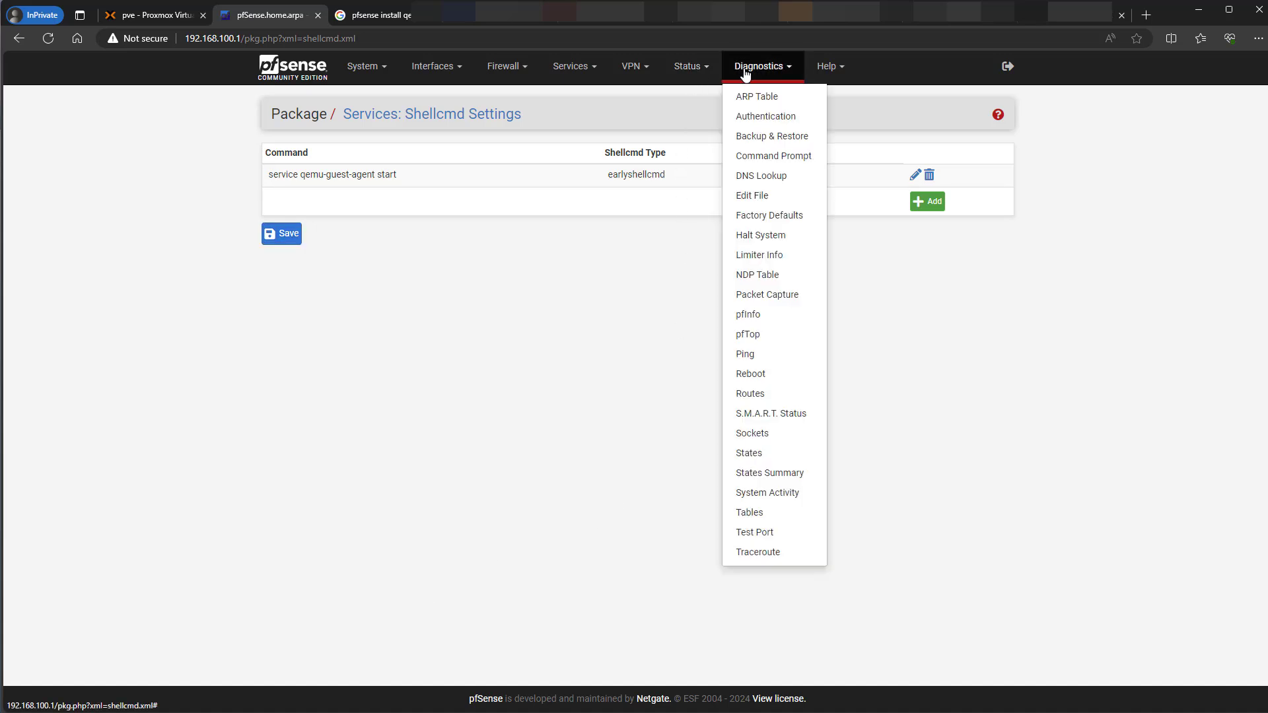
{"action": "left_click", "coordinate": [748, 374]}
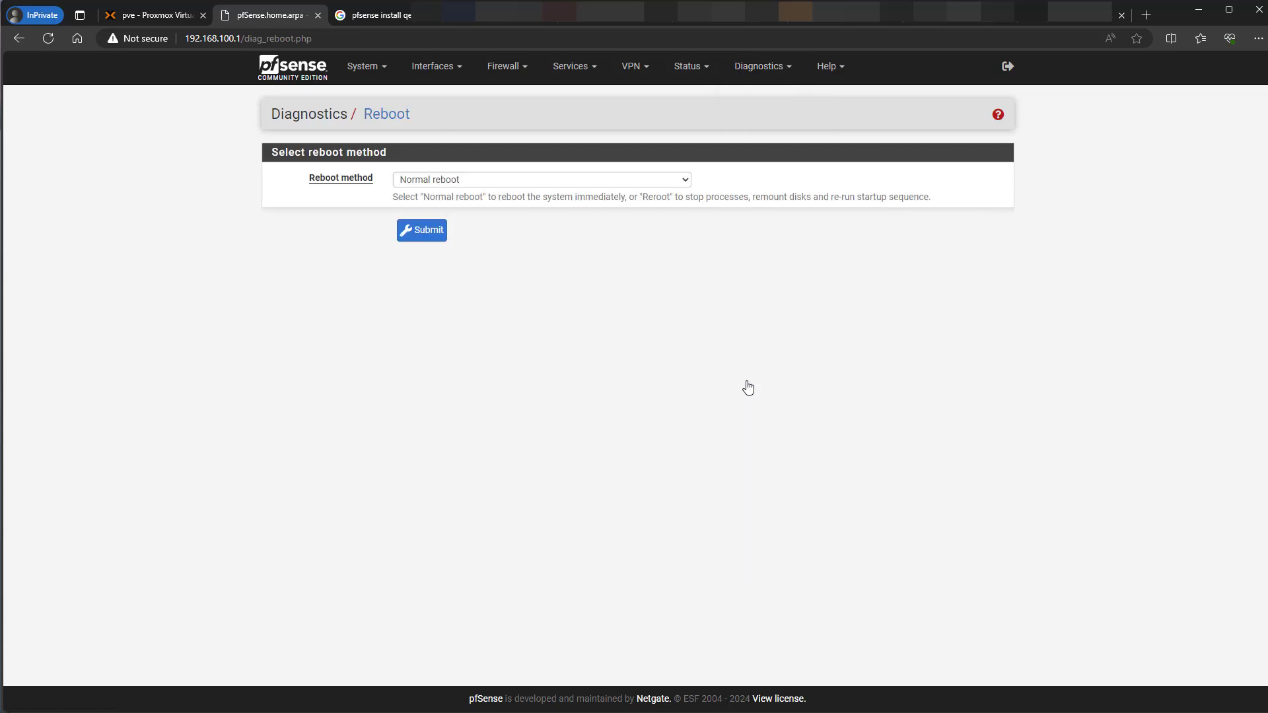
{"action": "left_click", "coordinate": [411, 245]}
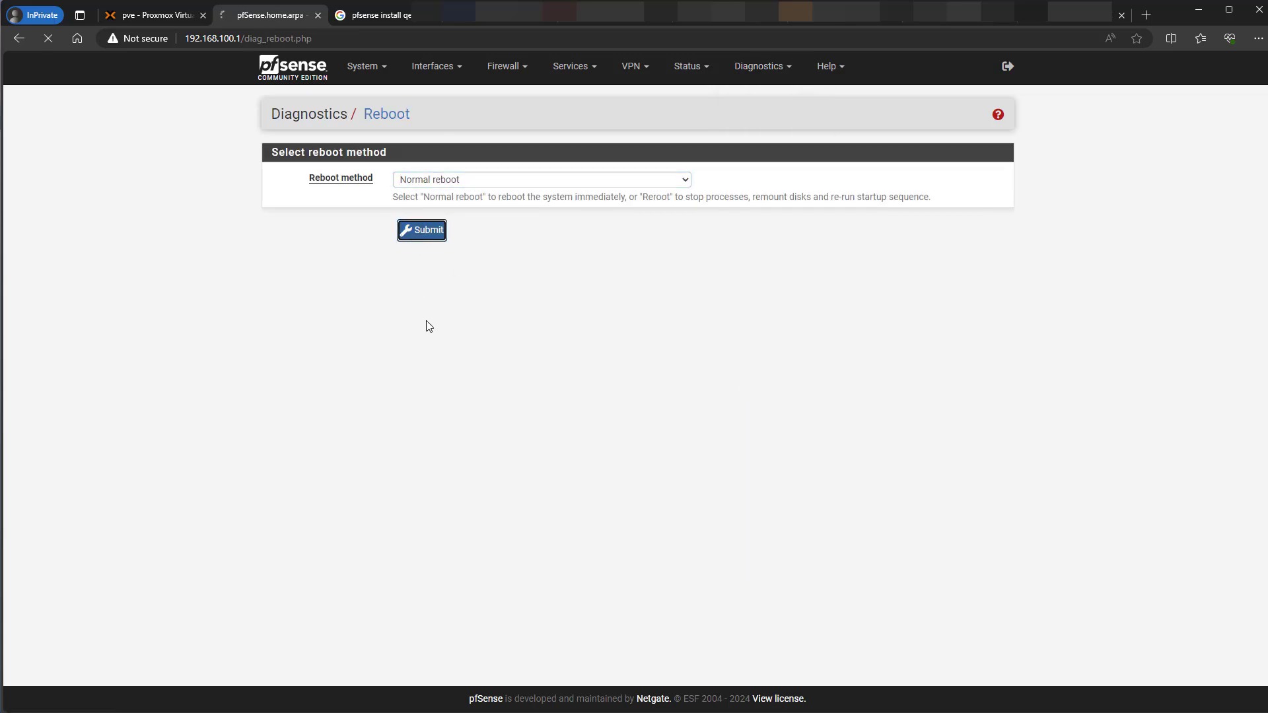